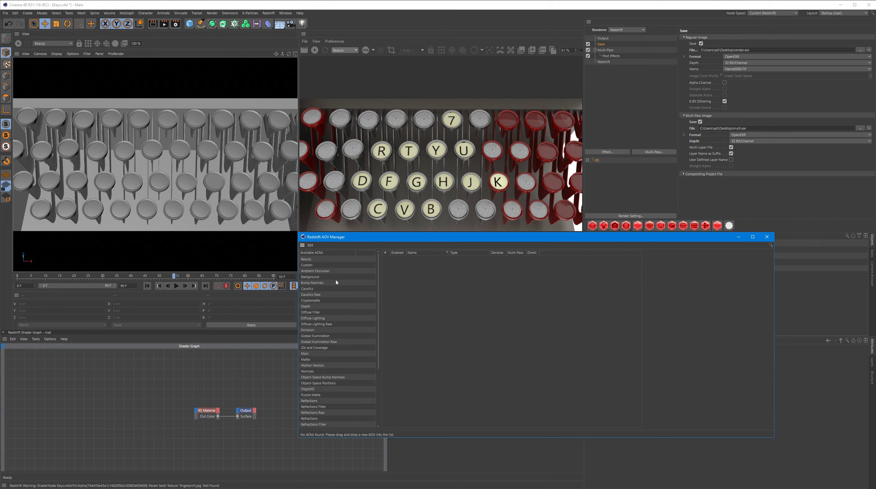
Step: Add a Cryptomatte AOV to the Redshift AOV list and start an interactive render in the RenderView
left_click_drag(311, 301, 486, 299)
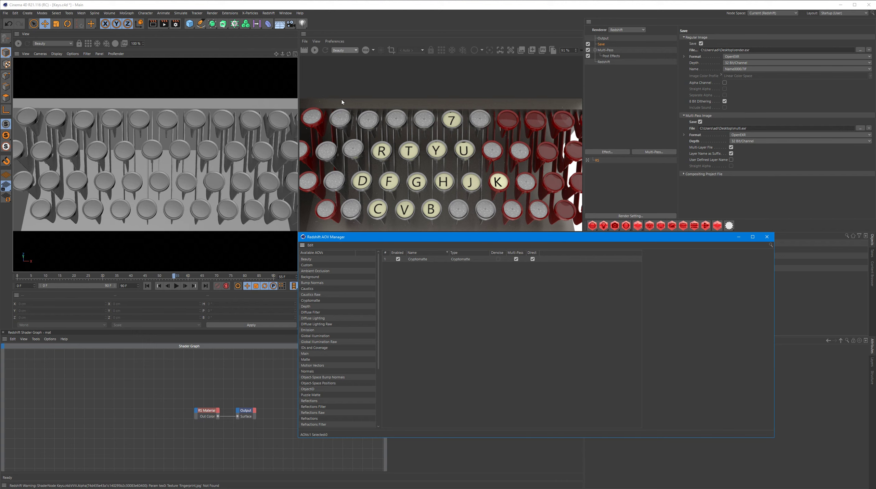
left_click(306, 56)
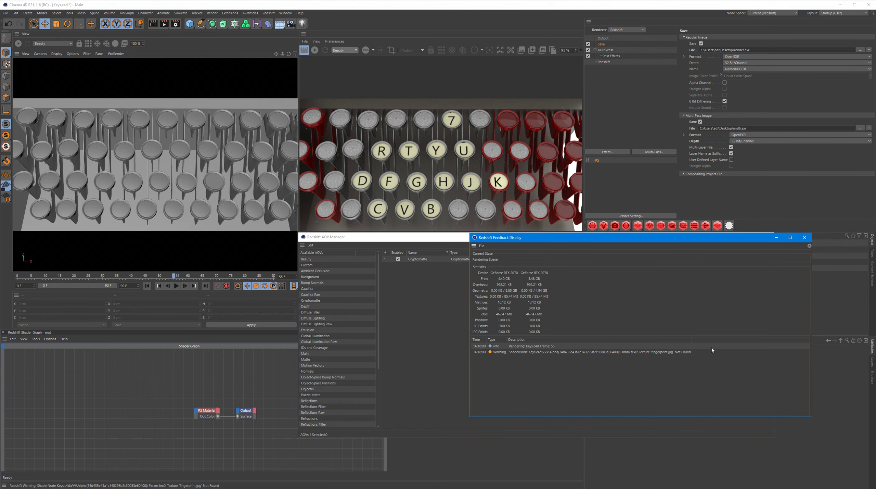
left_click(809, 246)
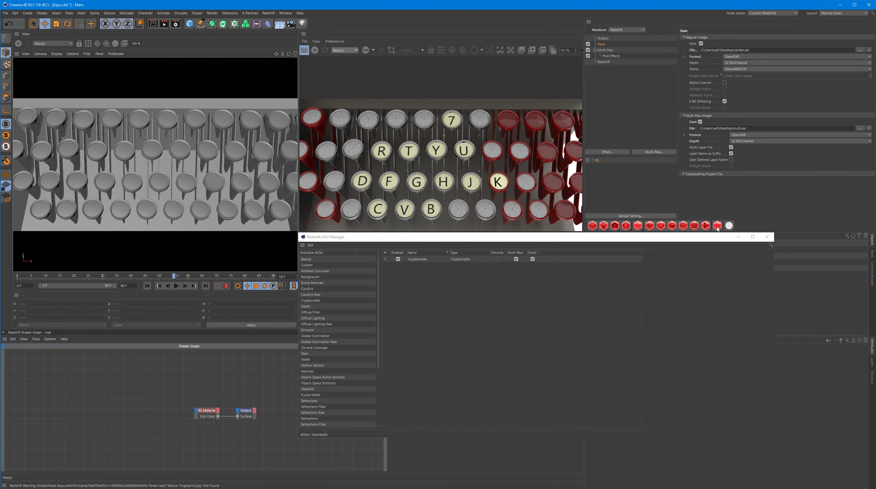
left_click_drag(621, 237, 575, 282)
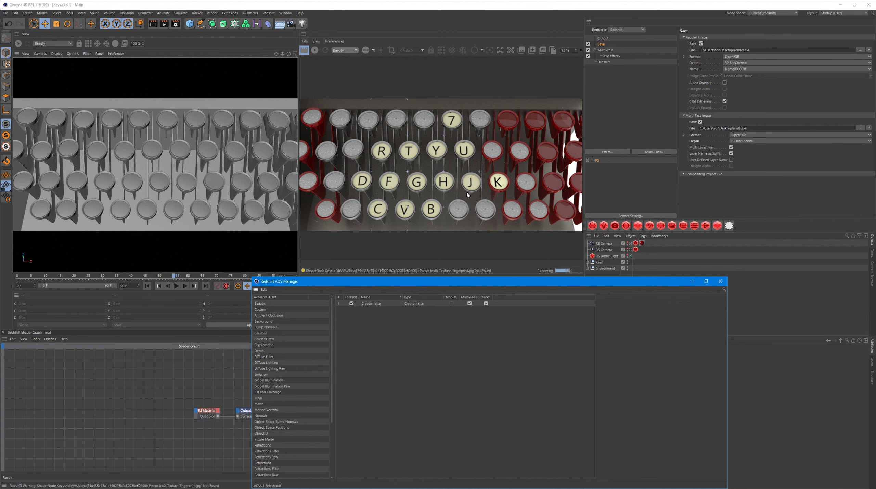
Step: Inspect the Cryptomatte AOV in the RenderView and switch the display back to Beauty
left_click(346, 51)
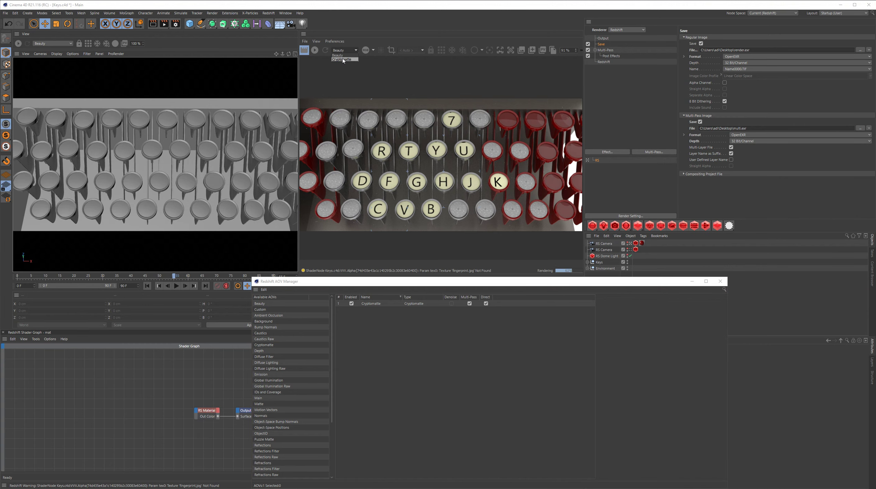
left_click(342, 57)
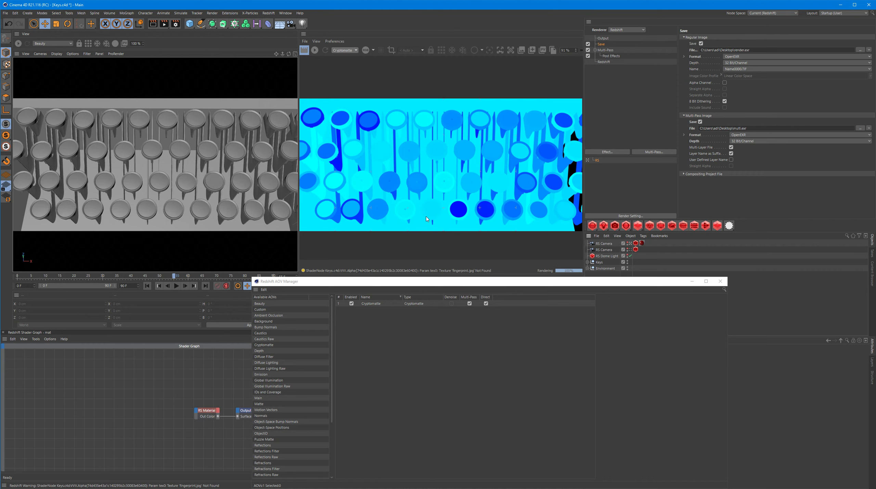
left_click(347, 51)
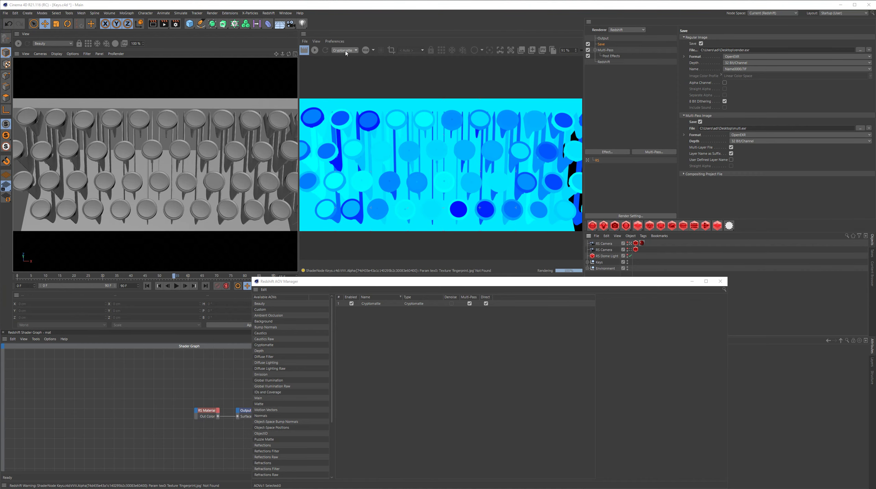
left_click(345, 51)
left_click(345, 51)
left_click(345, 55)
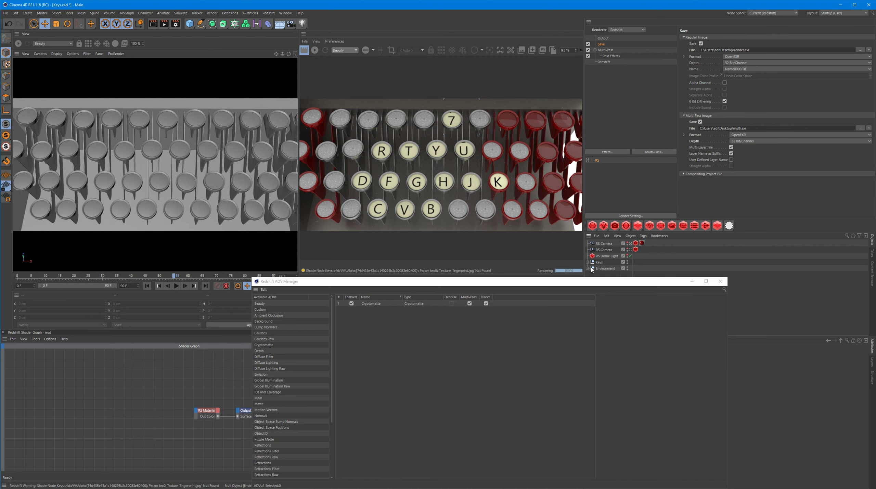
Step: Save the RenderView image to the Desktop as a multilayer EXR named RV
left_click(304, 41)
left_click(321, 55)
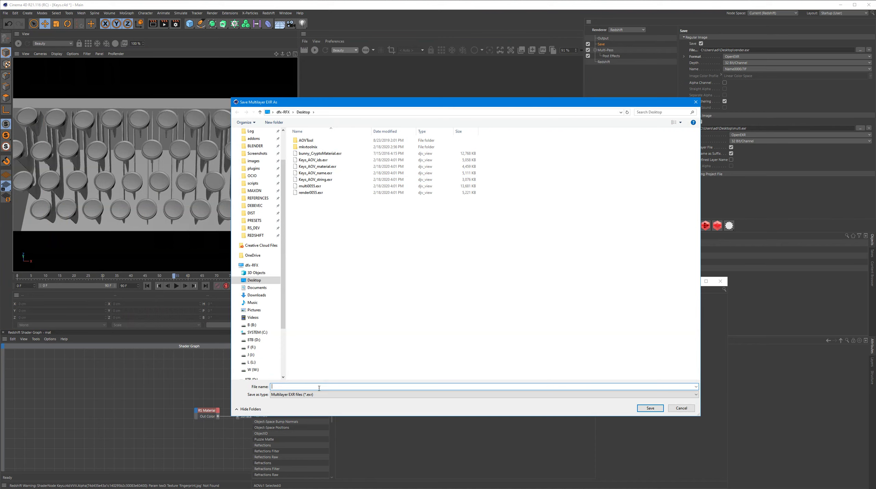
type("RV")
key("Return")
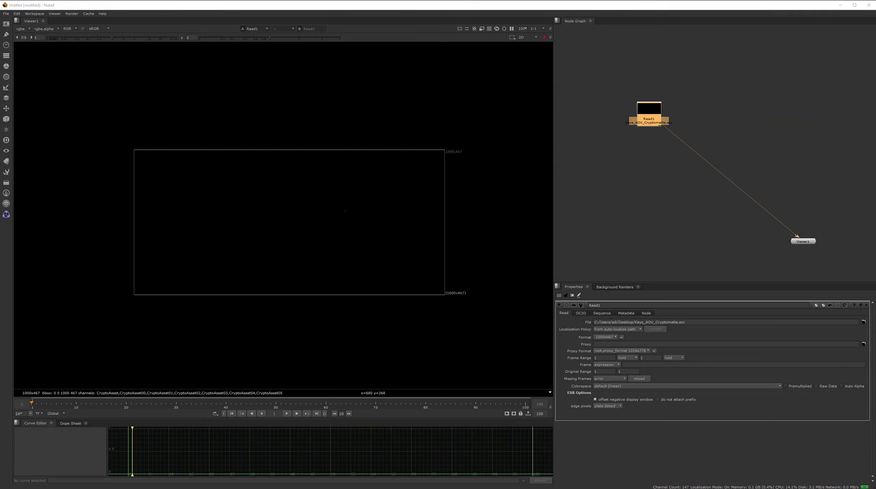
Step: Switch to Nuke and replace the Keys_AOV_Cryptomatte.exr read node with one for RV.exr
left_click_drag(569, 194, 617, 180)
left_click_drag(680, 89, 628, 133)
key("Delete")
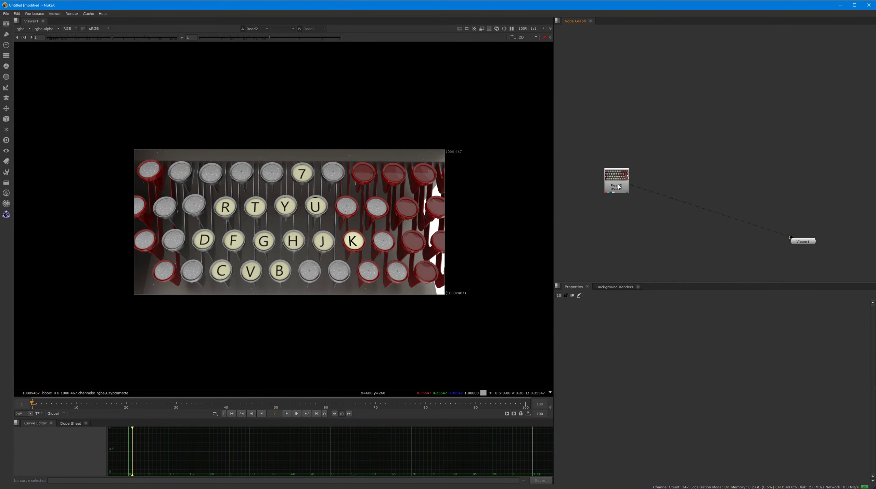
Step: Line up the RV.exr read node directly above the viewer node and display its Cryptomatte layer
left_click_drag(617, 179, 711, 136)
left_click_drag(805, 244, 717, 241)
left_click(715, 141)
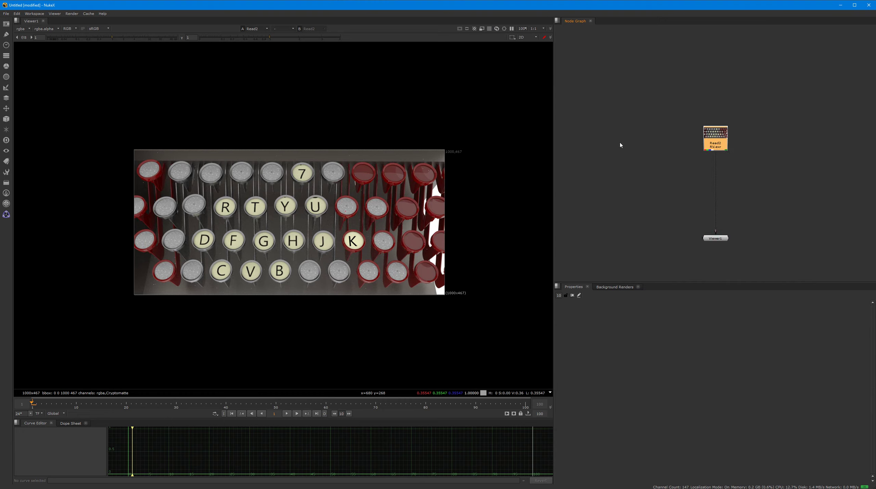
left_click(22, 28)
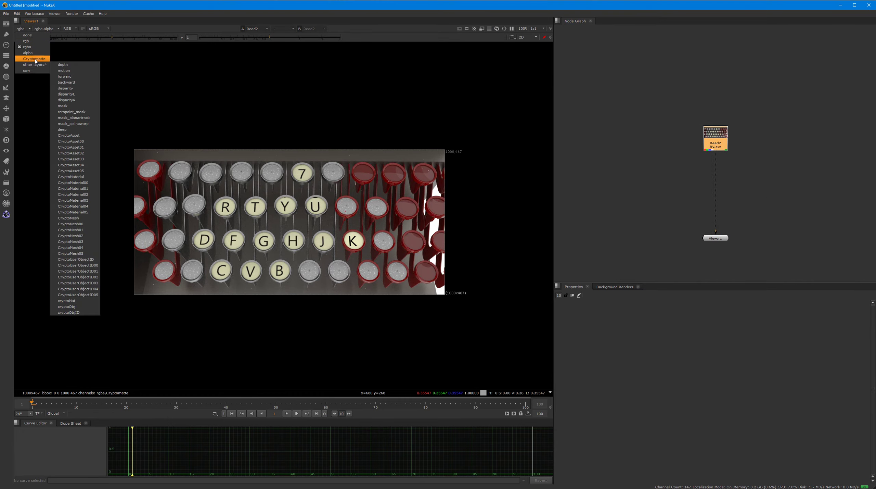
left_click(36, 60)
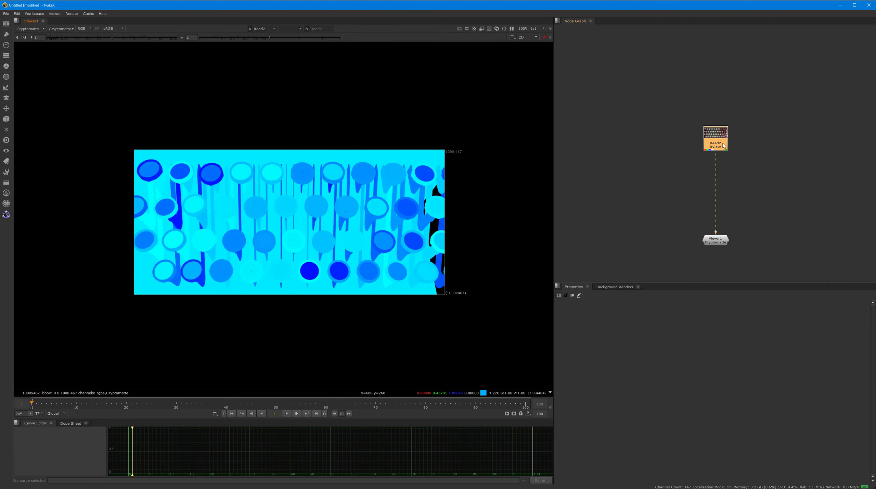
Step: Insert a Cryptomatte node between the RV.exr read node and the viewer
left_click_drag(723, 144, 723, 138)
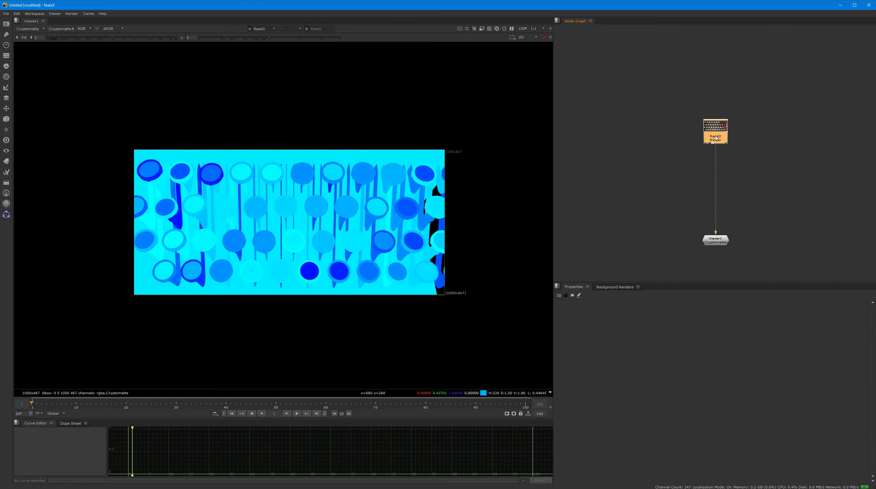
key("Tab")
type("crypt")
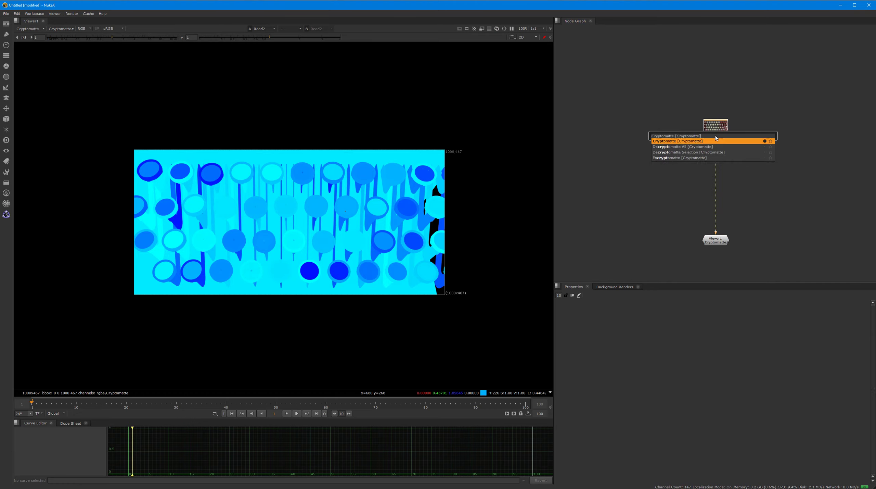
key("Return")
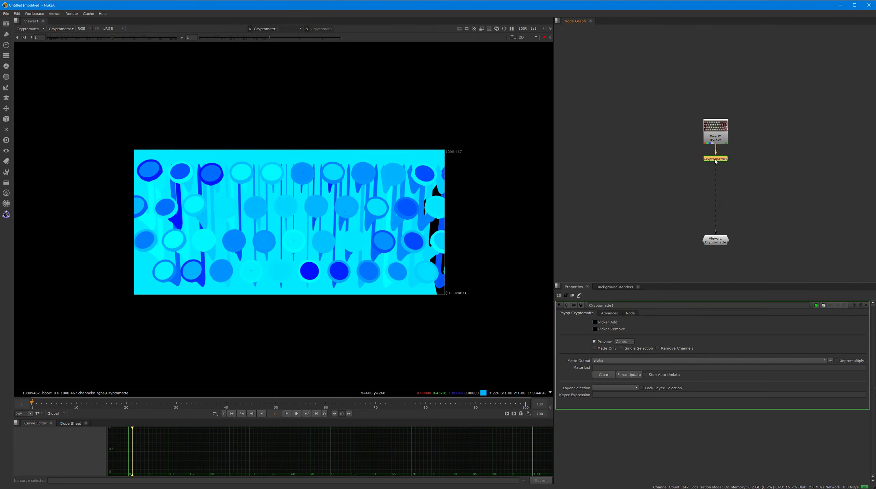
Step: Activate Picker Add on the Cryptomatte node and try sampling several typewriter keys in the viewer
left_click(595, 322)
mouse_move(404, 240)
left_mouse_down("ctrl")
mouse_move(211, 208)
mouse_move(310, 252)
mouse_move(345, 251)
left_mouse_up("ctrl")
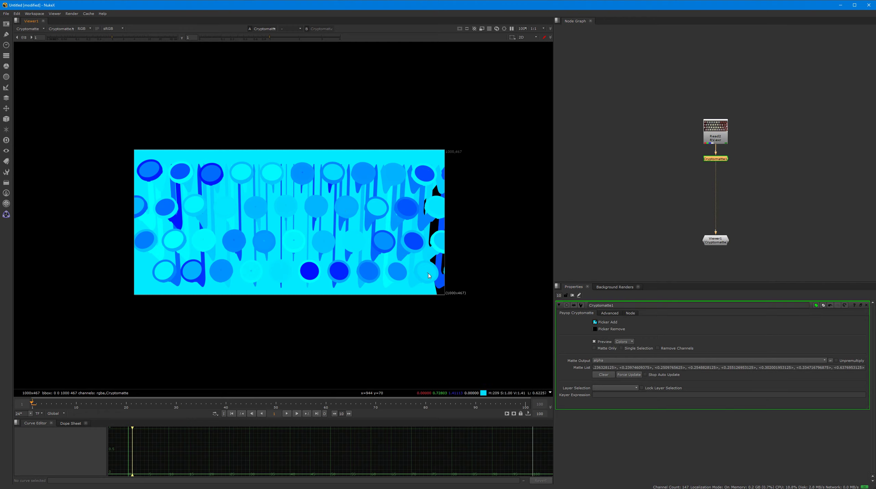
left_click(424, 279, "ctrl")
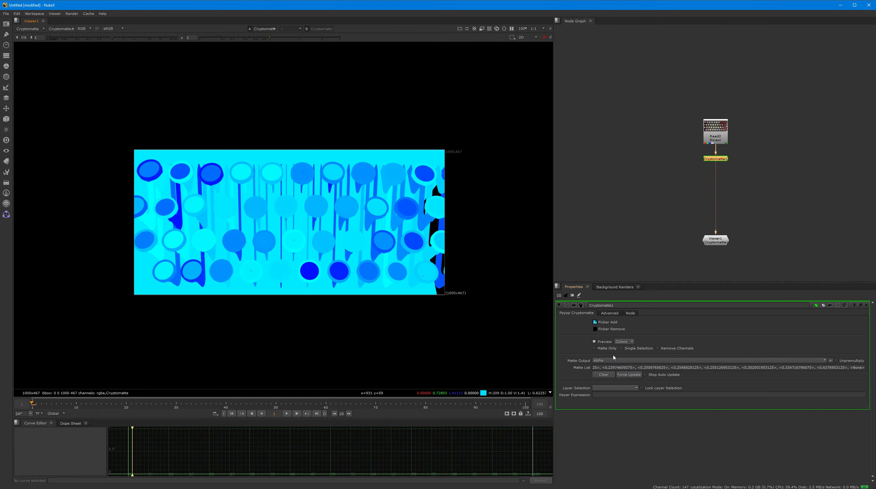
Step: Enable Single Selection and try picking different spots on the rightmost full key of the bottom row
left_click(628, 349)
scroll(416, 283, "up", 10)
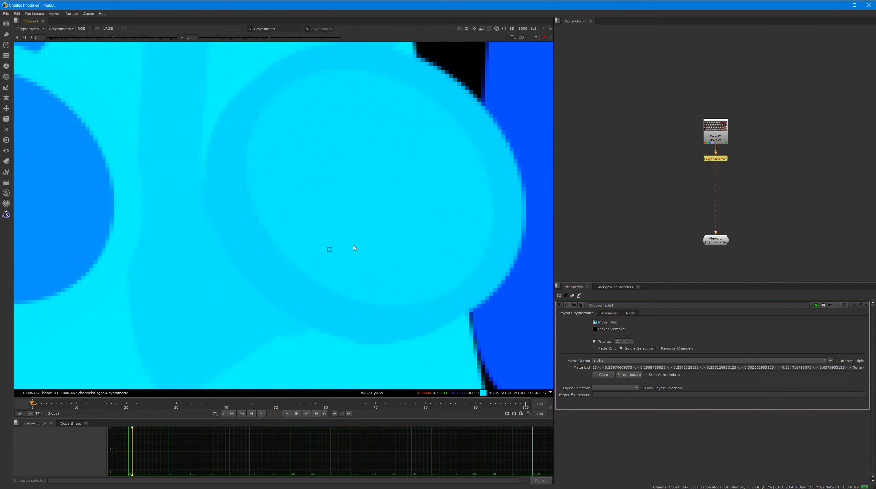
left_click(363, 246, "ctrl")
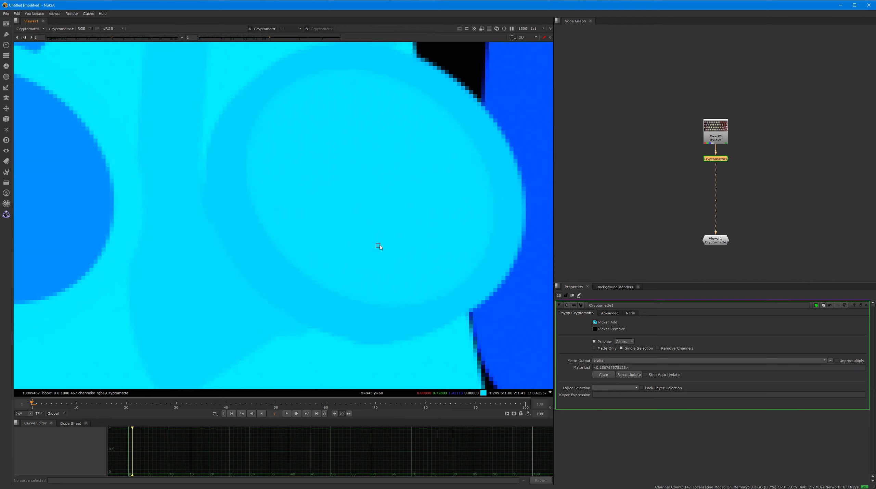
mouse_move(380, 244)
left_mouse_down("ctrl")
mouse_move(377, 234)
mouse_move(356, 242)
mouse_move(375, 253)
mouse_move(394, 244)
mouse_move(374, 241)
mouse_move(384, 241)
mouse_move(378, 226)
mouse_move(389, 271)
mouse_move(391, 230)
left_mouse_up("ctrl")
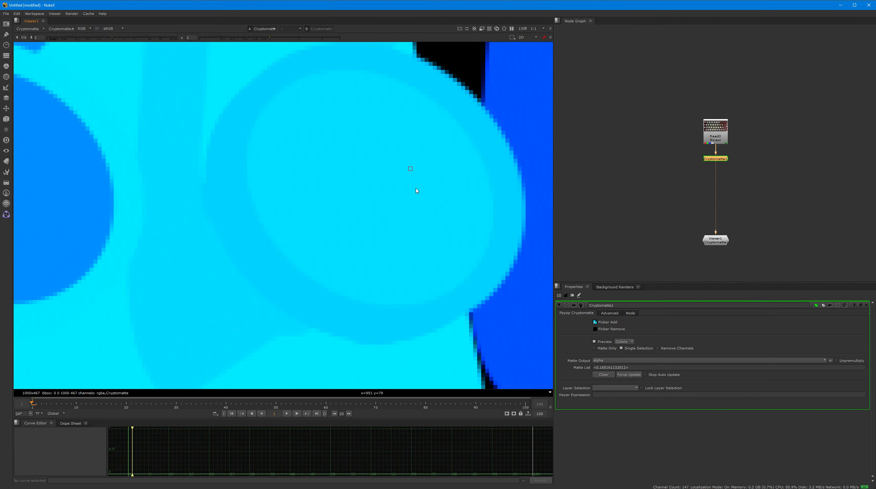
scroll(363, 202, "down", 10)
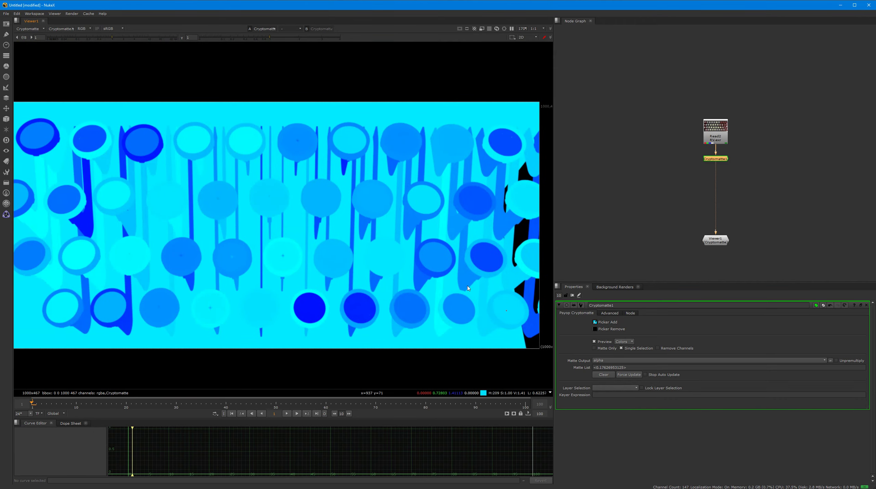
scroll(465, 280, "down", 3)
scroll(464, 260, "up", 3)
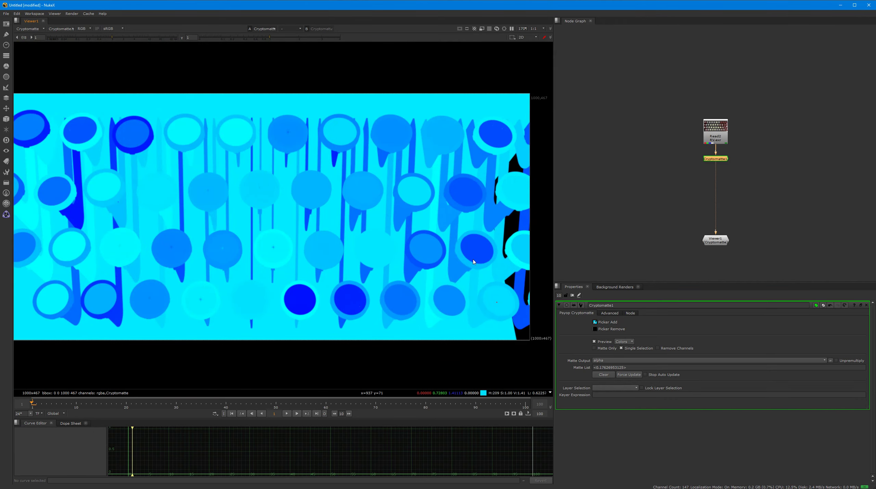
scroll(473, 260, "down", 2)
scroll(437, 257, "up", 2)
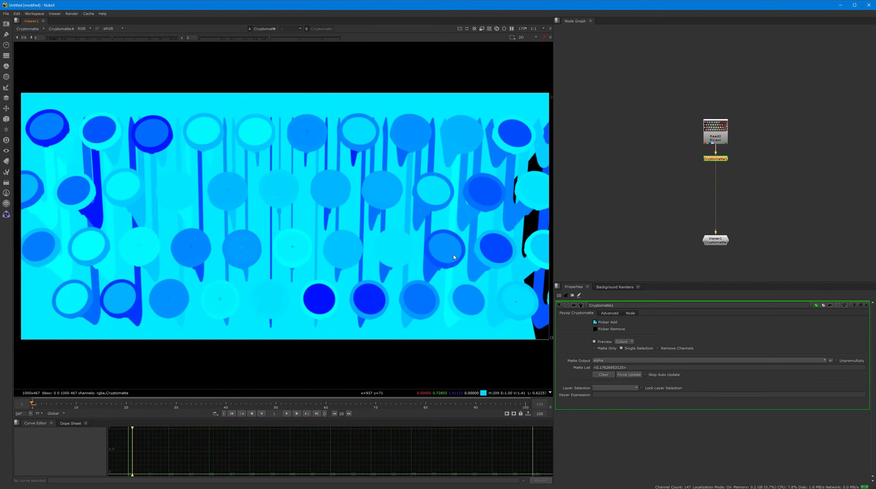
middle_click_drag(454, 254, 452, 255)
Step: Delete the RV.exr read node together with its Cryptomatte node from the node graph
left_click_drag(762, 97, 665, 167)
key("Delete")
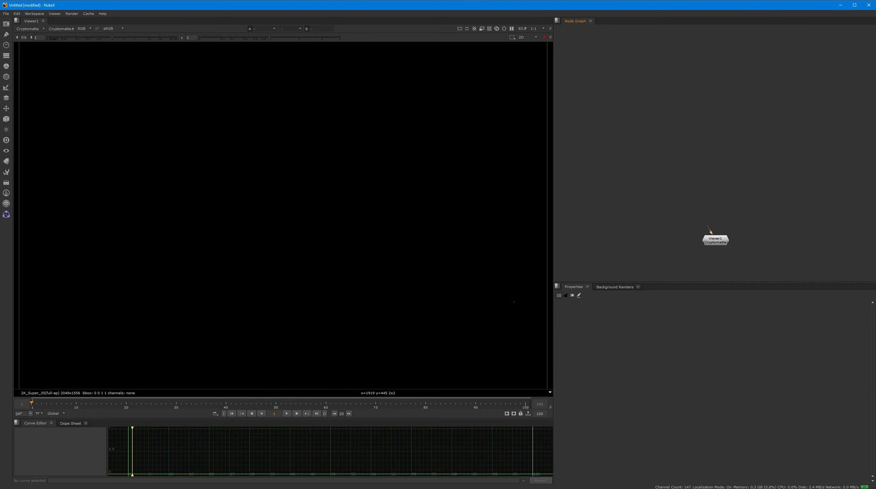
Step: Switch to Cinema 4D and review the Cryptomatte AOV's multi-pass and direct output settings in the Redshift AOV Manager
key("alt+Tab")
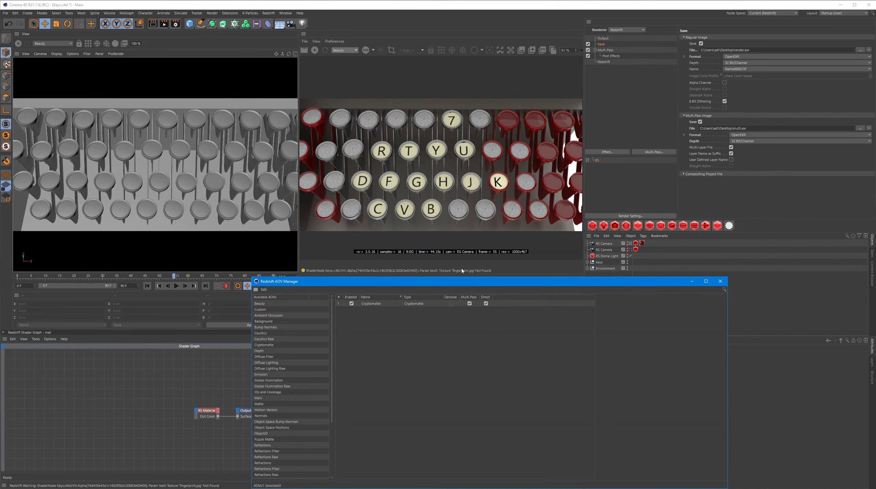
left_click(378, 304)
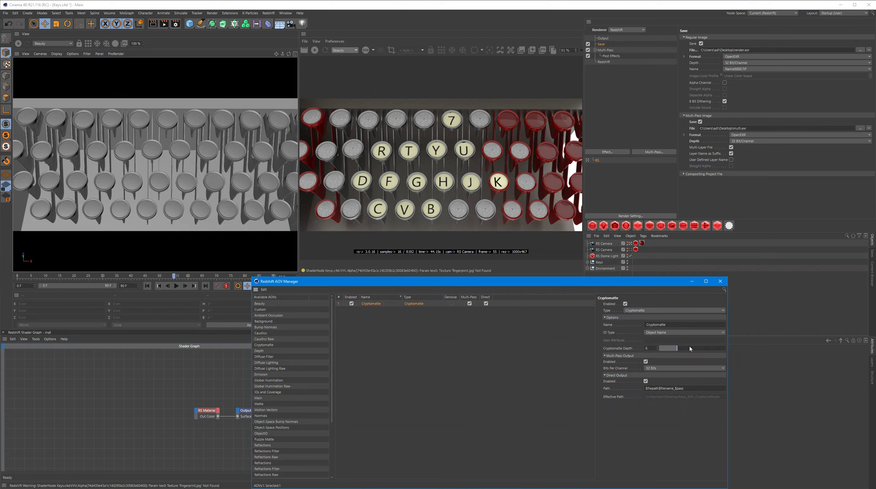
left_click(721, 281)
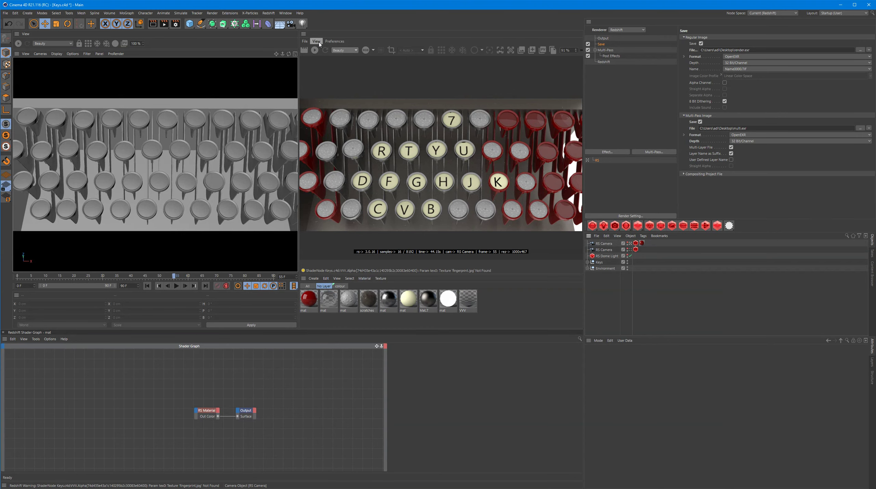
left_click(305, 42)
left_click(643, 242)
left_click(683, 226)
left_click(385, 270)
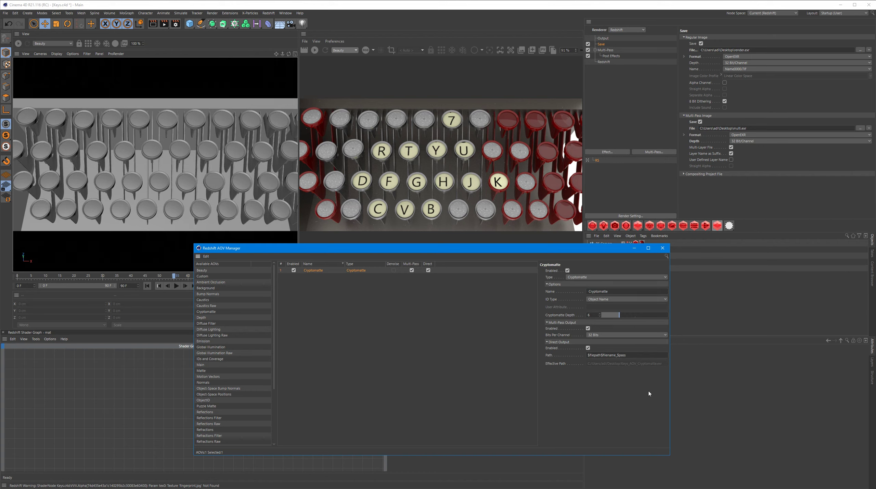
Step: Render the current frame to the Picture Viewer, and reposition and enlarge its window
left_click(701, 408)
key("shift+r")
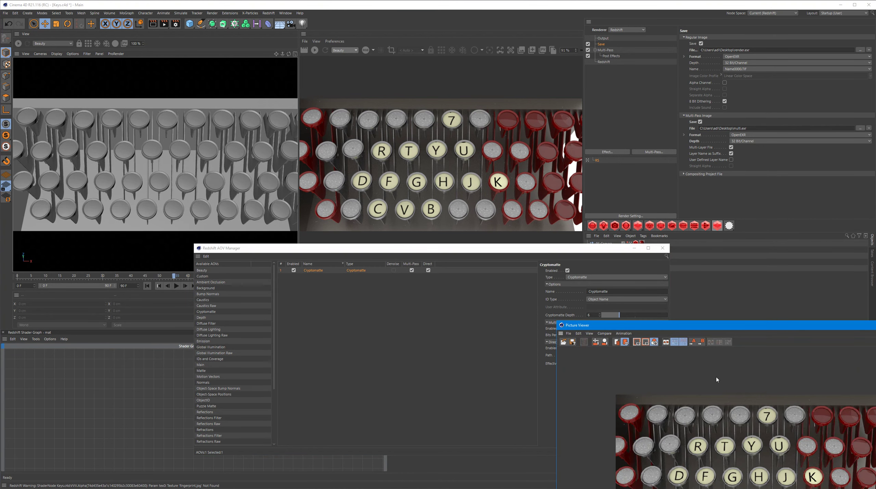
key("Return")
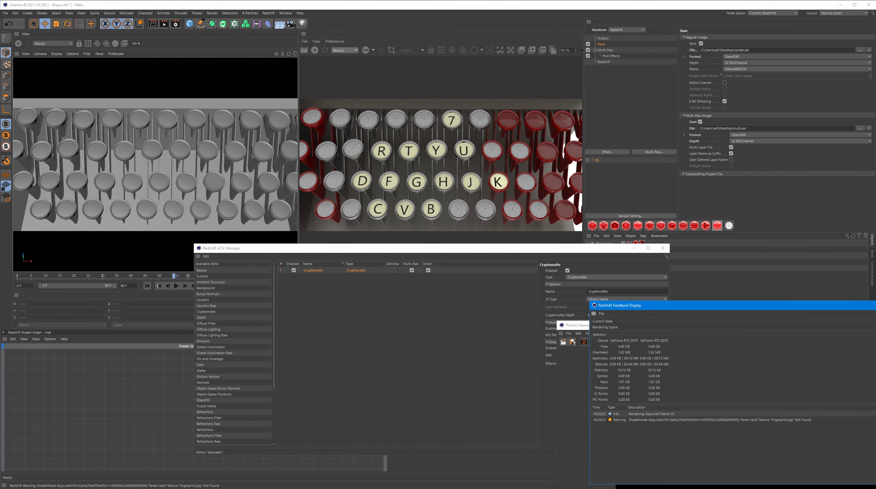
left_click_drag(875, 324, 456, 80)
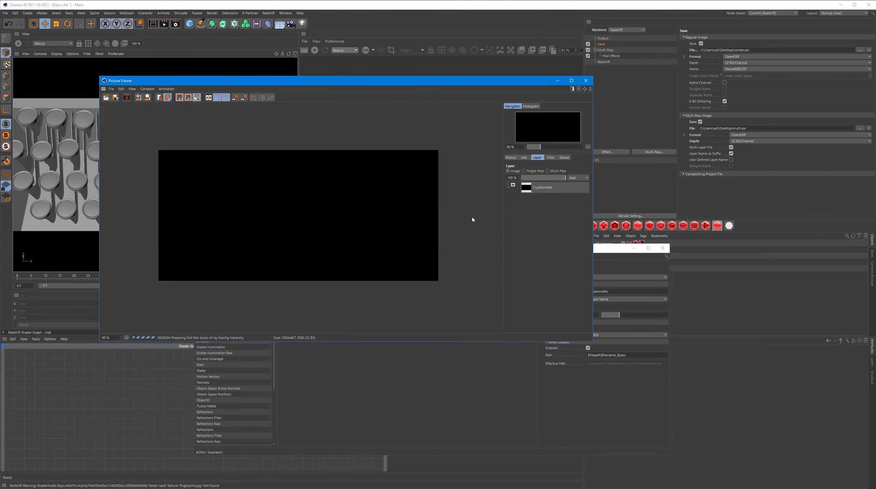
left_click_drag(593, 342, 706, 405)
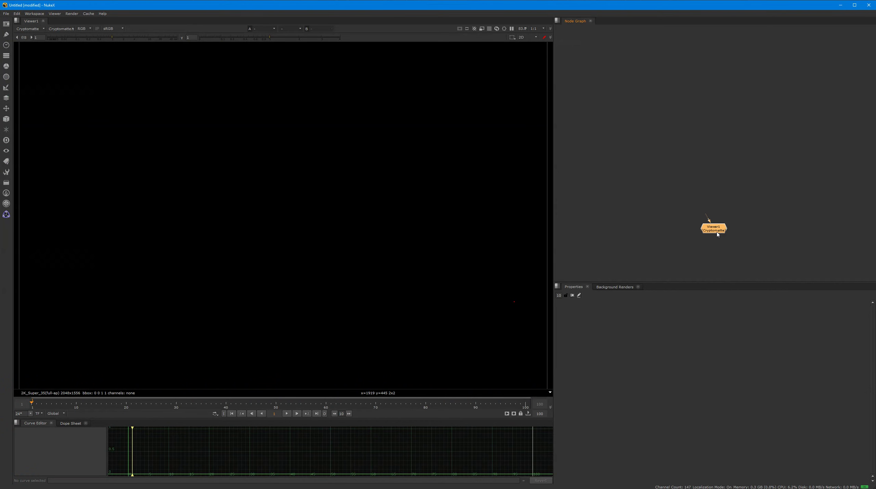
Step: Switch to Nuke and delete the remaining viewer node from the node graph
left_click_drag(750, 198, 674, 241)
key("Delete")
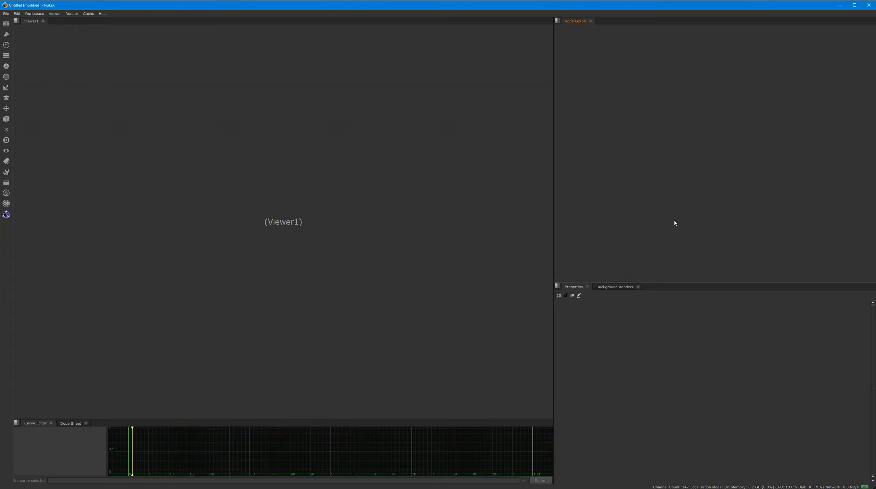
Step: Add a Cryptomatte node to the empty node graph, attach a viewer to it, and space the two nodes apart
key("Tab")
type("cry")
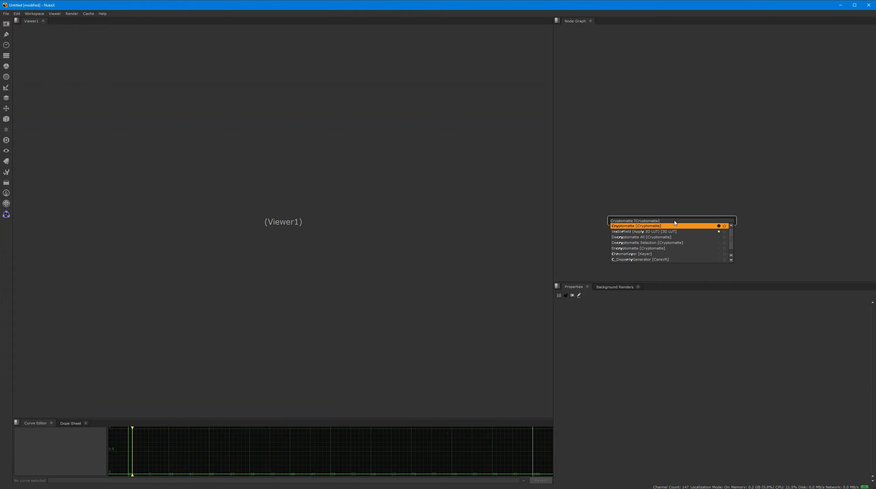
key("Return")
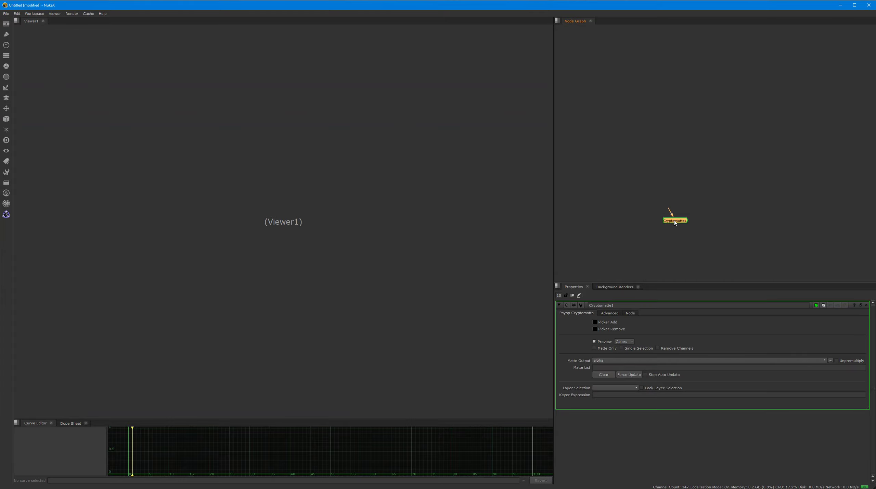
key("1")
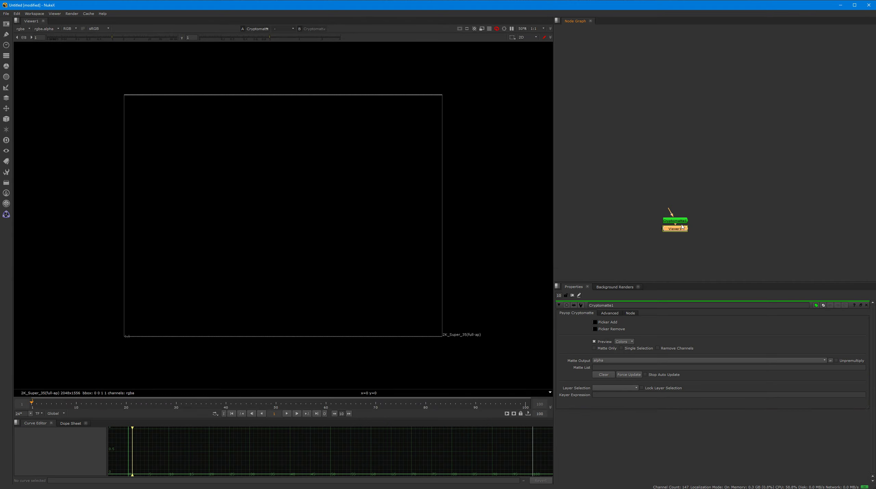
left_click_drag(682, 221, 681, 199)
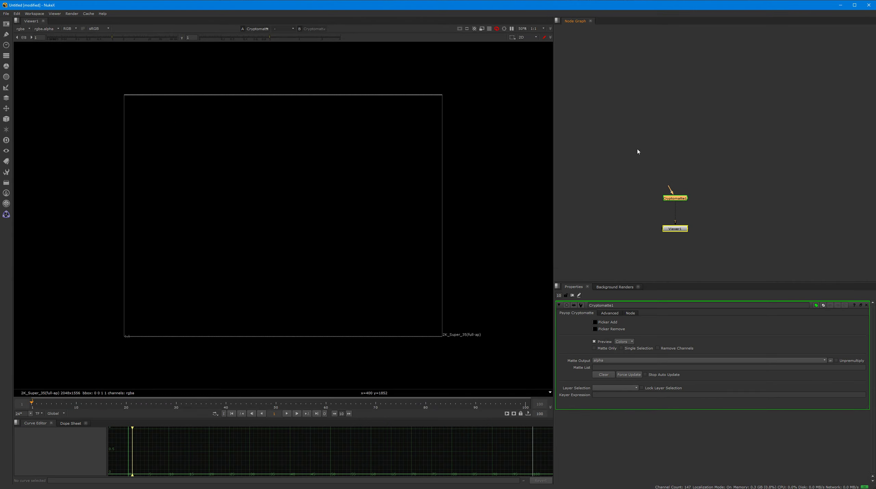
Step: Load the bunny CryptoMaterial EXR and insert the Cryptomatte node between its read node and the viewer
left_click_drag(637, 152, 662, 152)
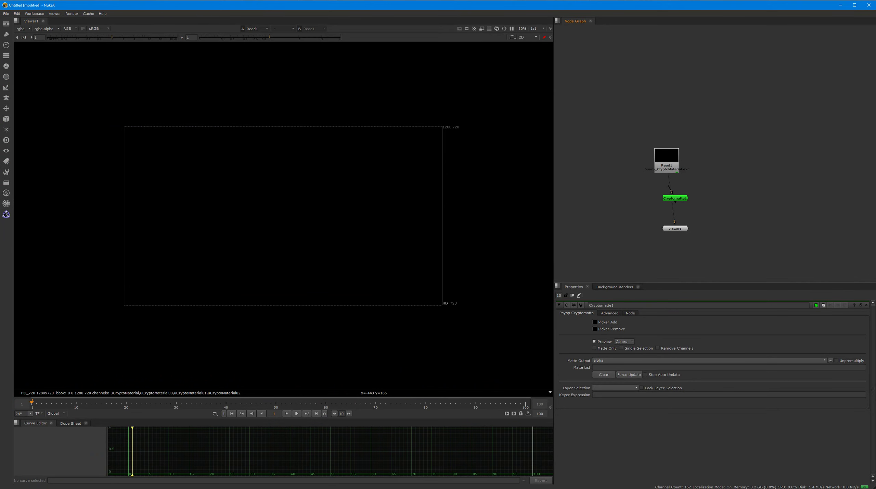
left_click_drag(668, 161, 677, 149)
left_click(680, 192)
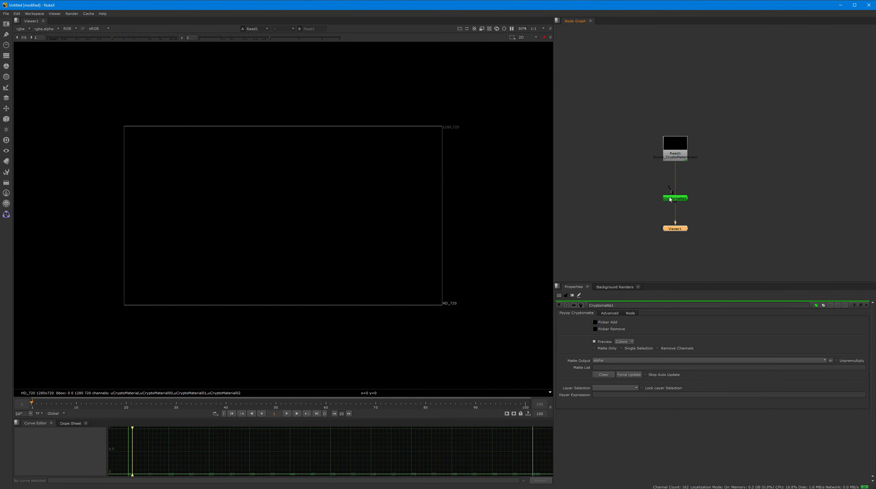
left_click_drag(671, 199, 710, 190)
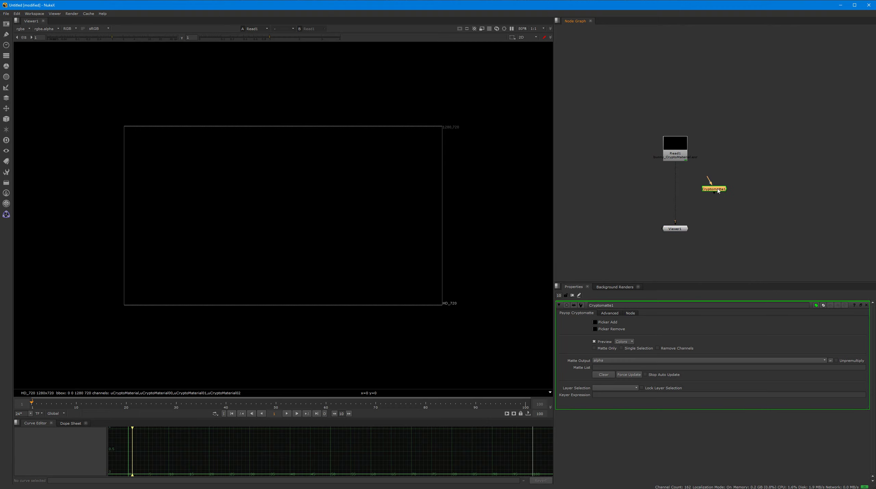
left_click_drag(713, 191, 679, 192)
left_click(678, 194)
left_click(675, 192)
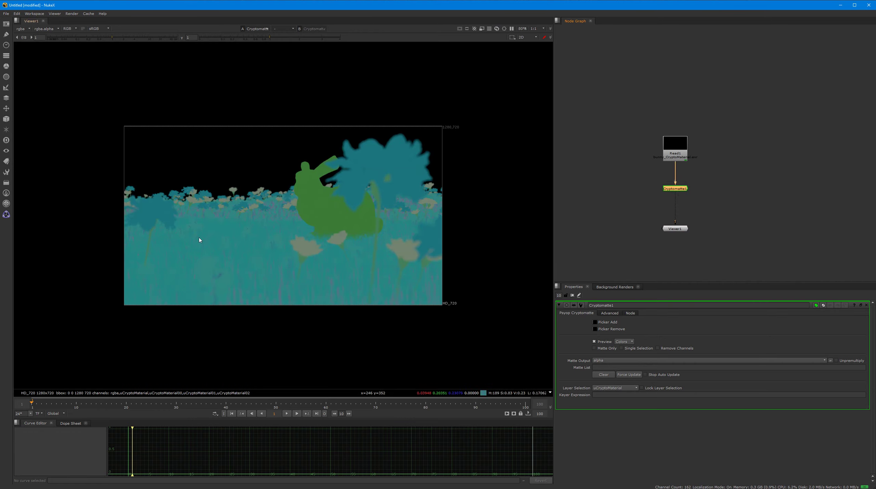
Step: Enable Picker Add and pick the bunny, the large flower's petals, the grass and the small flowers' petals into the matte list
left_click(596, 322)
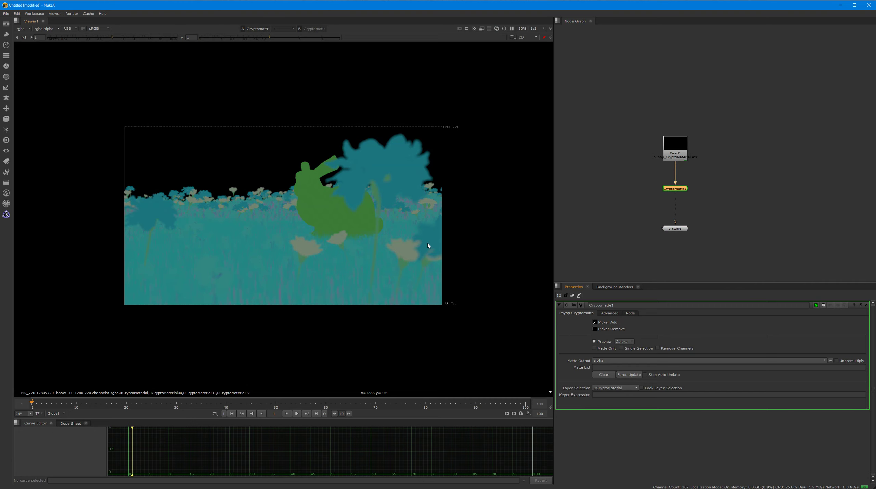
left_click(347, 216, "ctrl")
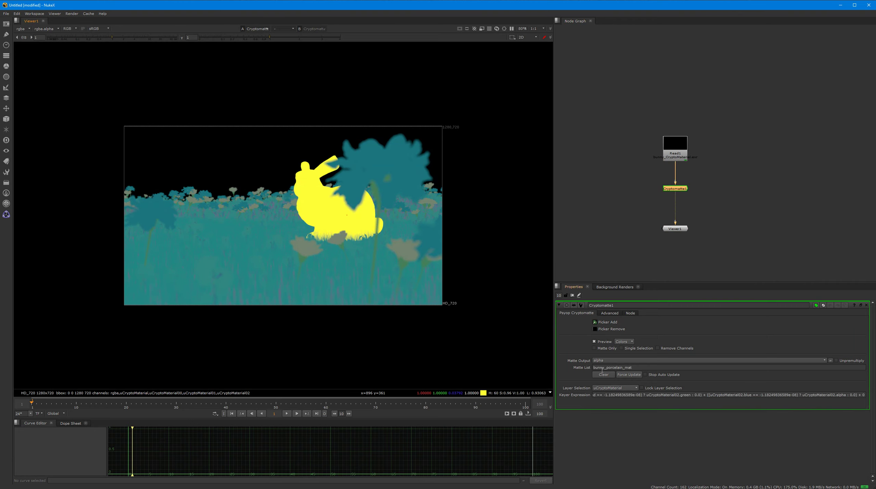
left_click(410, 172, "ctrl")
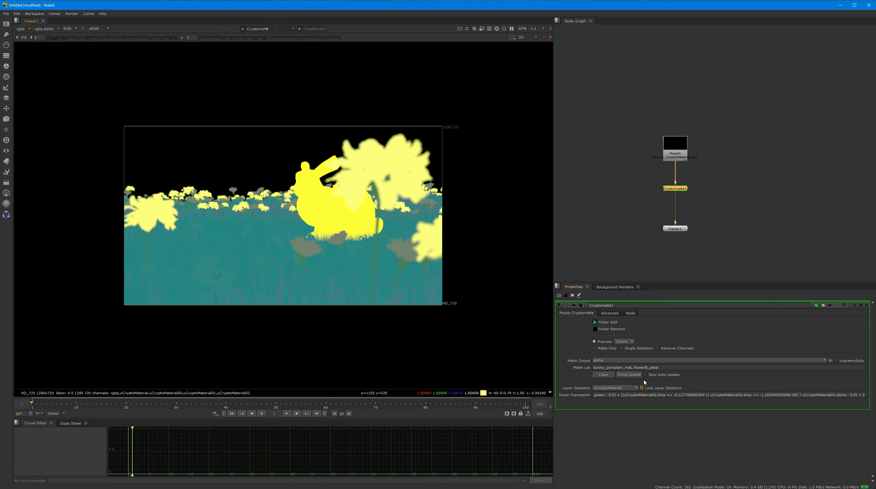
left_click(410, 278, "ctrl")
left_click(407, 255, "ctrl")
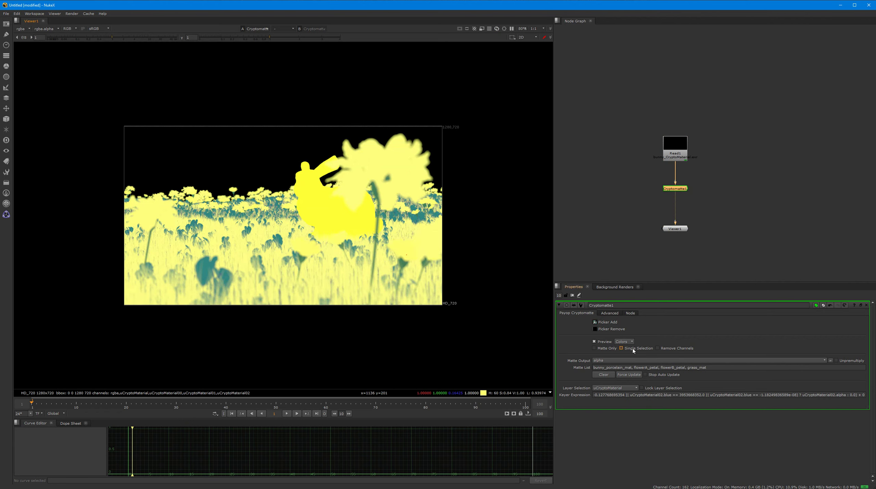
Step: Enable Single Selection and pick the grass, a flower stem and the small flowers' petals one after another
left_click(633, 349)
left_click(394, 287, "ctrl")
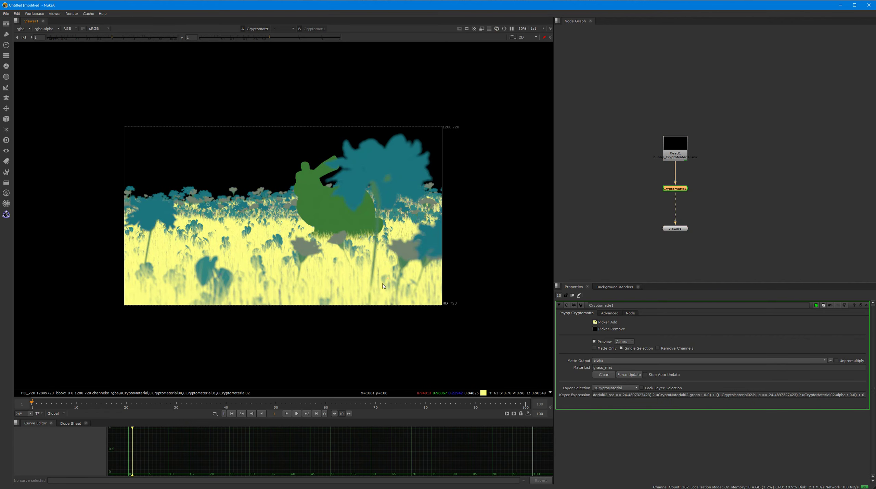
left_click(374, 262, "ctrl")
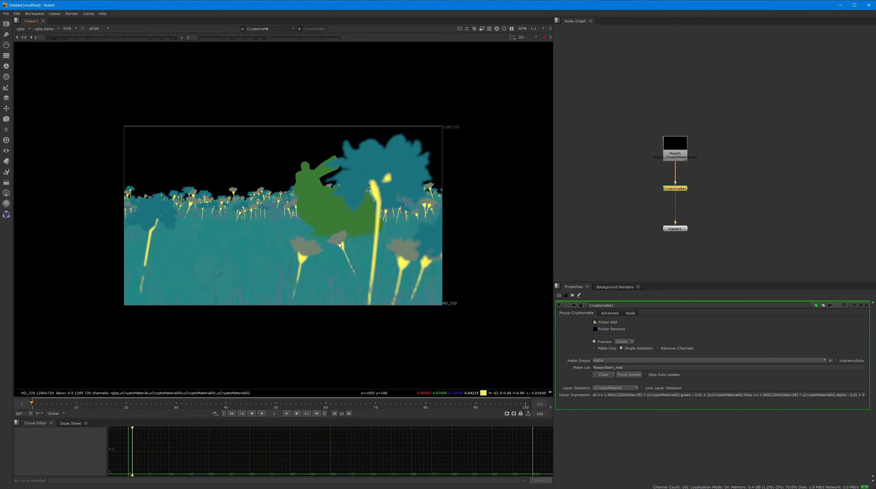
left_click(307, 252, "ctrl")
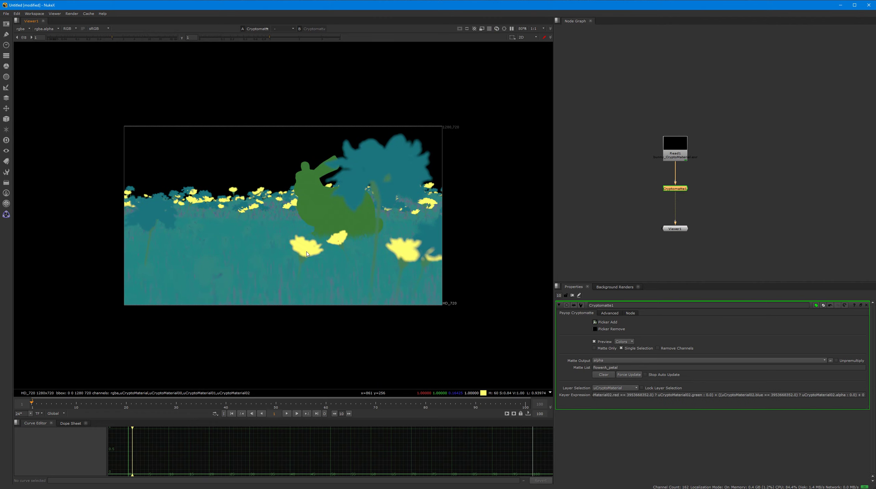
Step: Replace the bunny read and Cryptomatte nodes with the RV.exr render and show it in the viewer
left_click_drag(730, 121, 629, 203)
key("Delete")
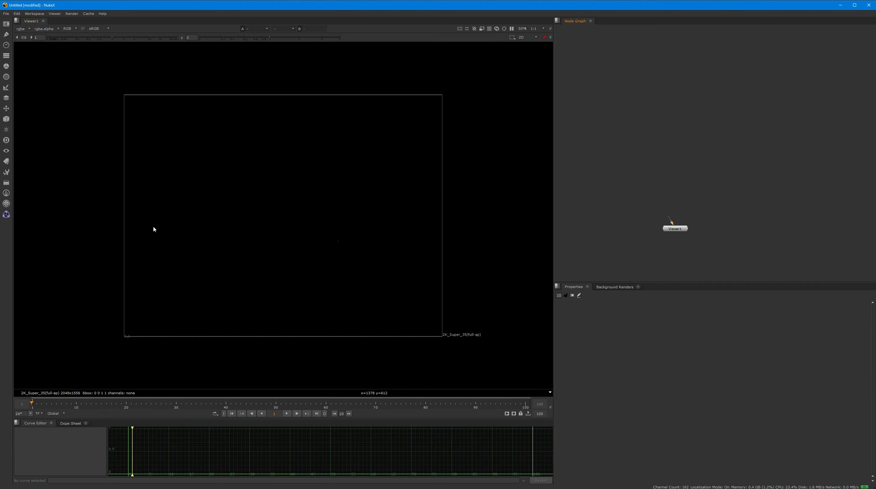
left_click_drag(424, 202, 674, 113)
key("1")
left_click(674, 115)
Step: Add a Cryptomatte node after the RV.exr read node and open the read node's properties
key("Tab")
type("cr")
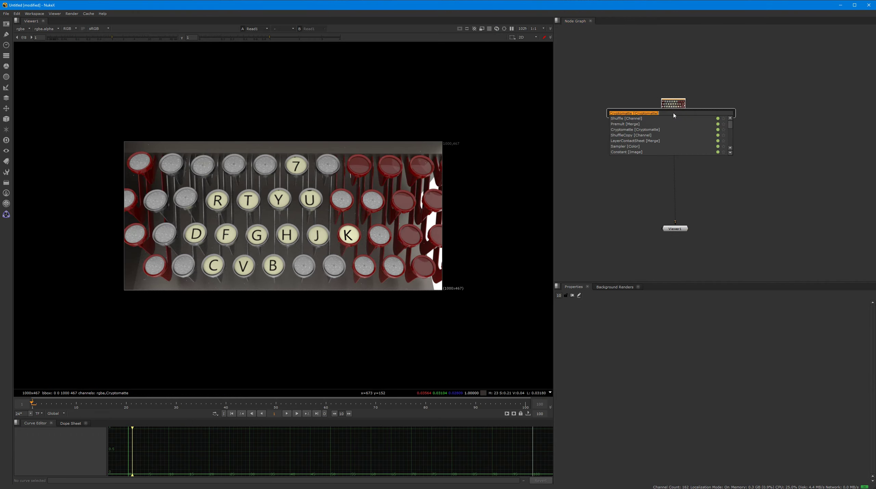
type("y")
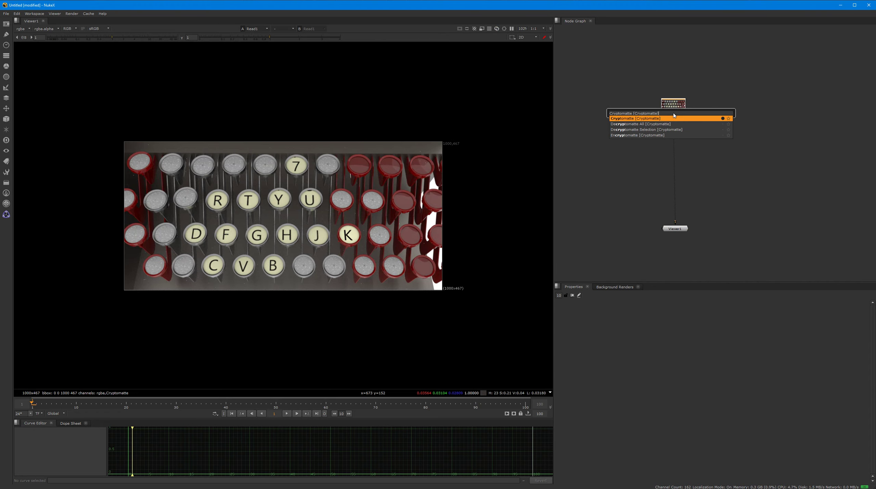
key("Return")
double_click(669, 108)
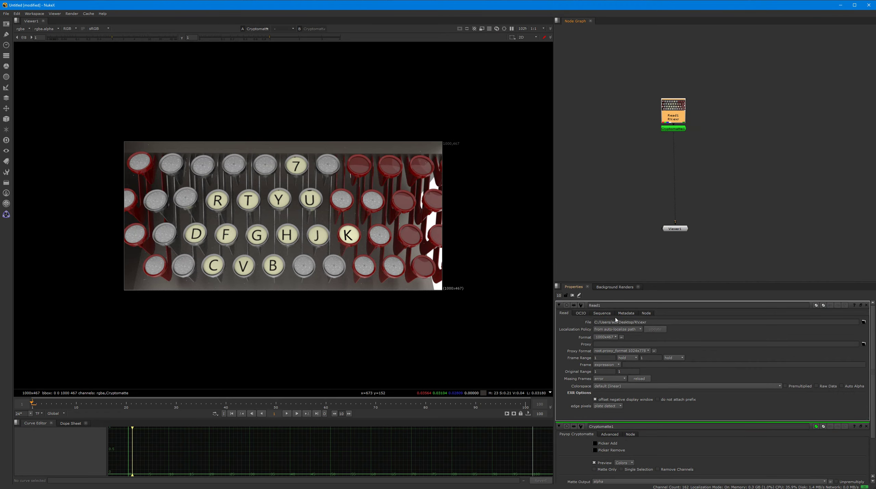
Step: Set the RV.exr read node aside and load the AOV Cryptomatte EXR as the Cryptomatte node's input instead
left_click_drag(681, 130, 679, 98)
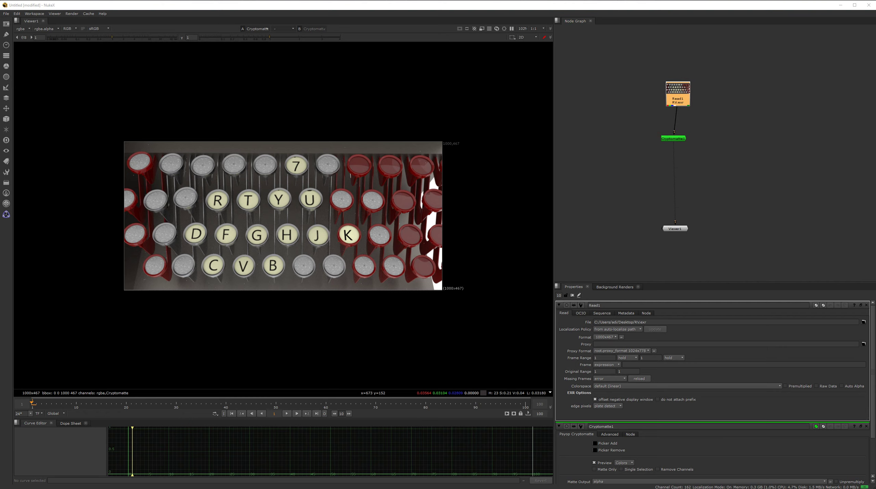
left_click_drag(195, 219, 766, 99)
left_click_drag(626, 100, 671, 90)
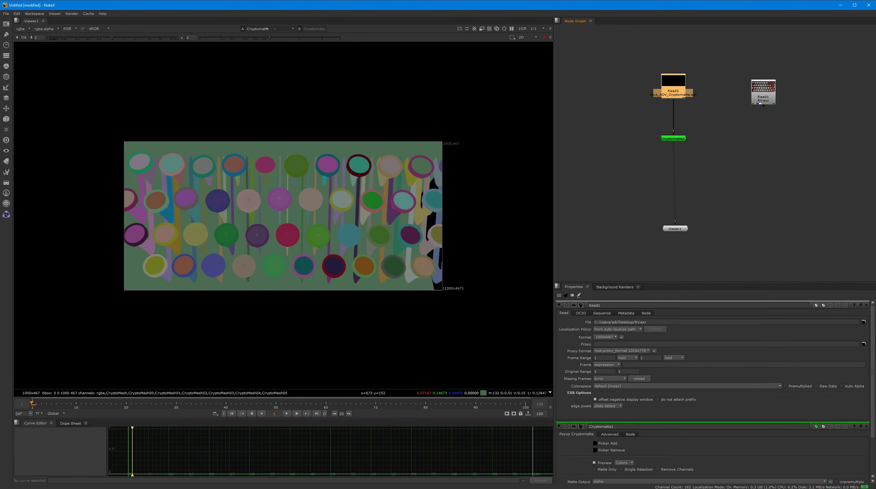
Step: Load multi0055.exr into the node graph and display its Cryptomatte layer in the viewer
left_click_drag(466, 224, 599, 115)
key("1")
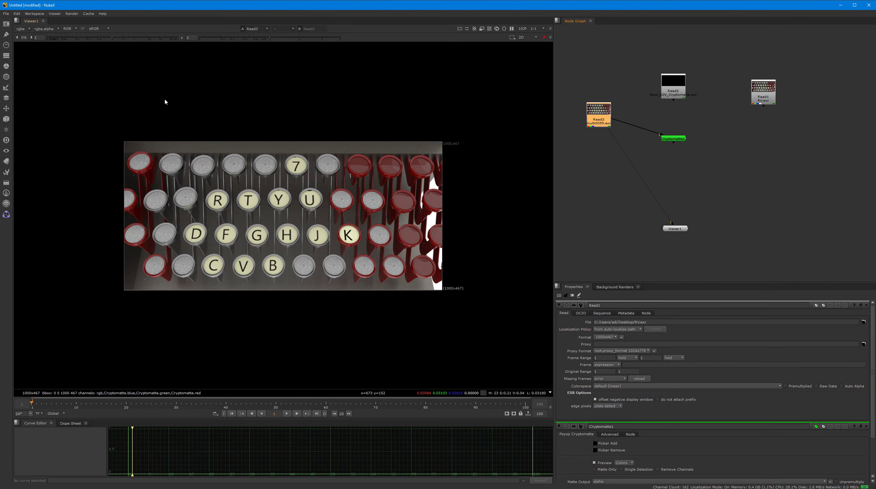
left_click(23, 28)
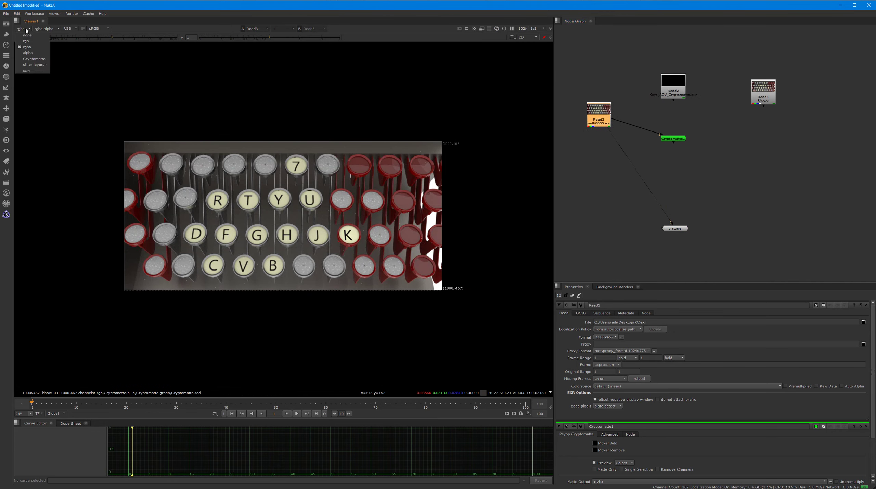
left_click(38, 59)
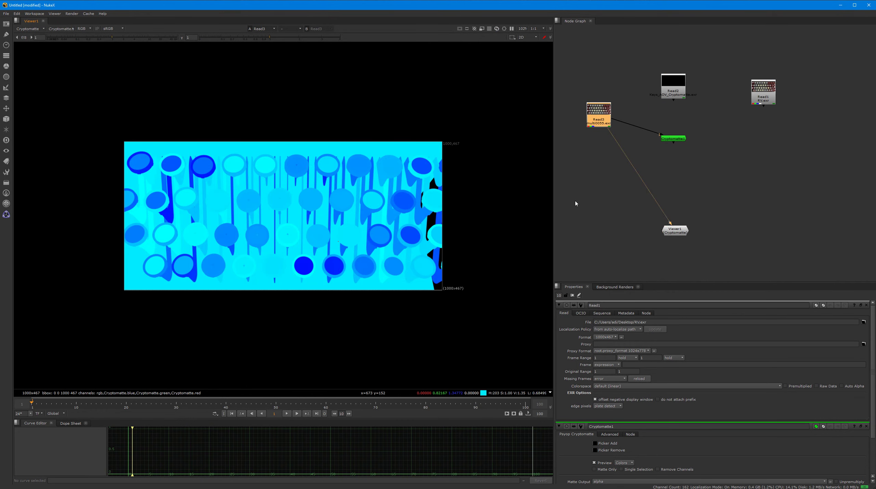
Step: Connect RV.exr as the second viewer input and switch back and forth to compare both files' Cryptomatte layers
left_click(764, 98)
key("2")
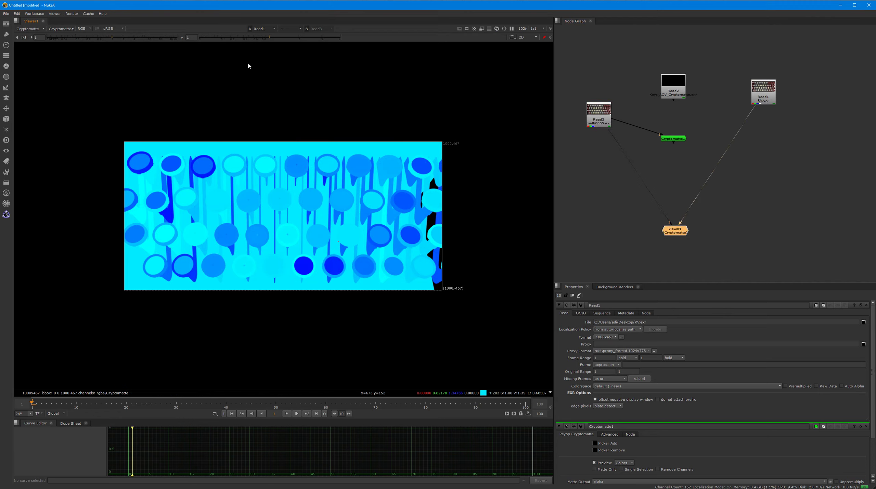
key("1")
key("2")
key("1")
key("2")
key("1")
key("2")
key("1")
key("2")
left_click(30, 29)
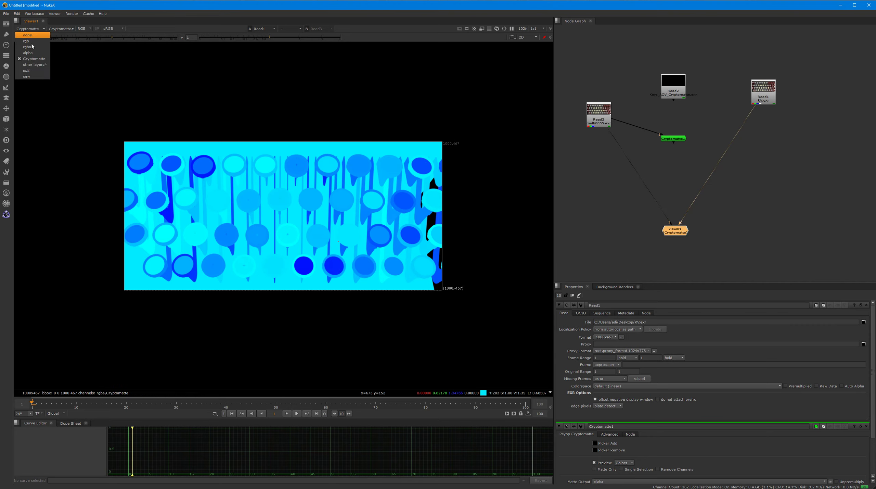
mouse_move(37, 65)
Step: Delete the multi0055.exr read node and reconnect the viewer to the AOV Cryptomatte read node
left_click(599, 113)
key("Delete")
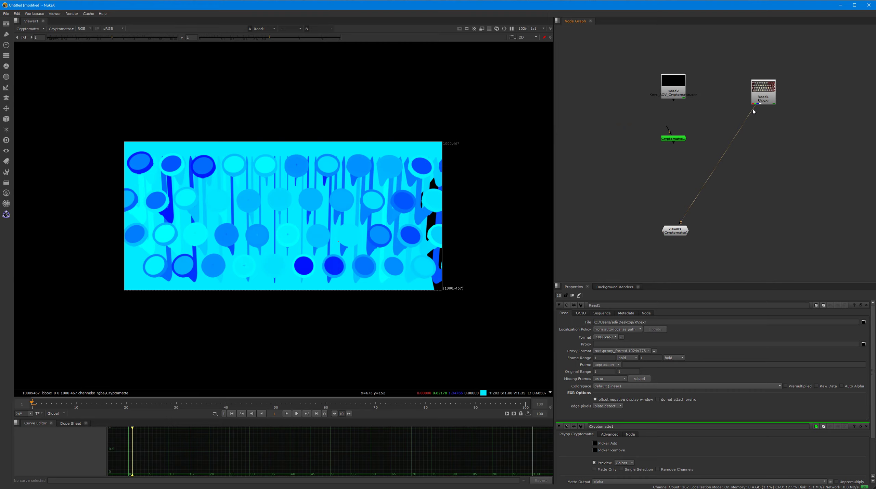
left_click_drag(754, 111, 673, 90)
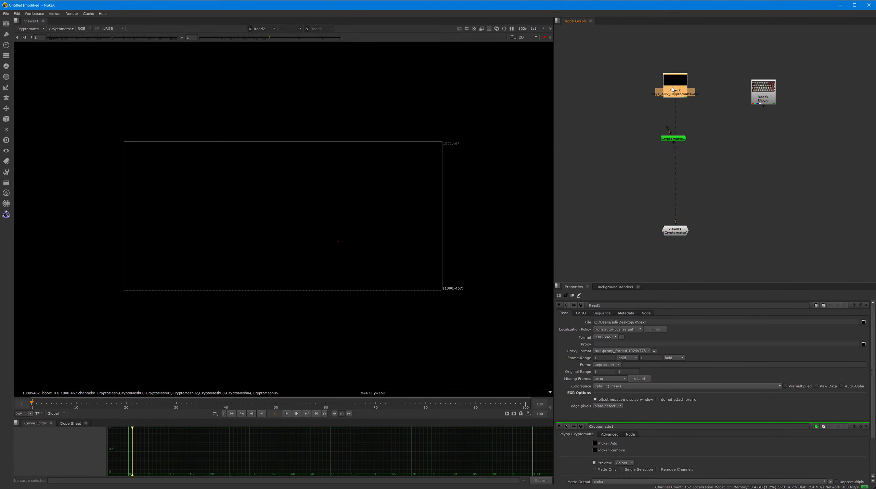
Step: Add a LayerContactSheet with layer names shown after the AOV Cryptomatte read node, and move the Cryptomatte node aside
key("Tab")
type("lay")
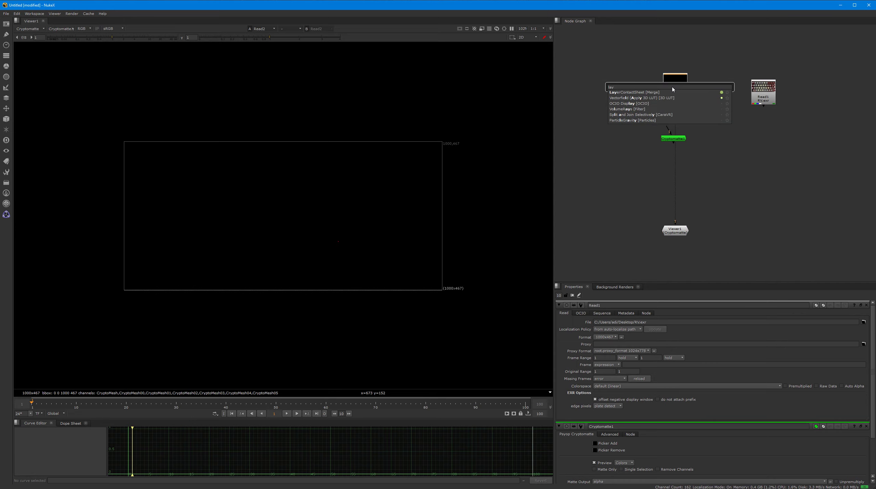
left_click(674, 92)
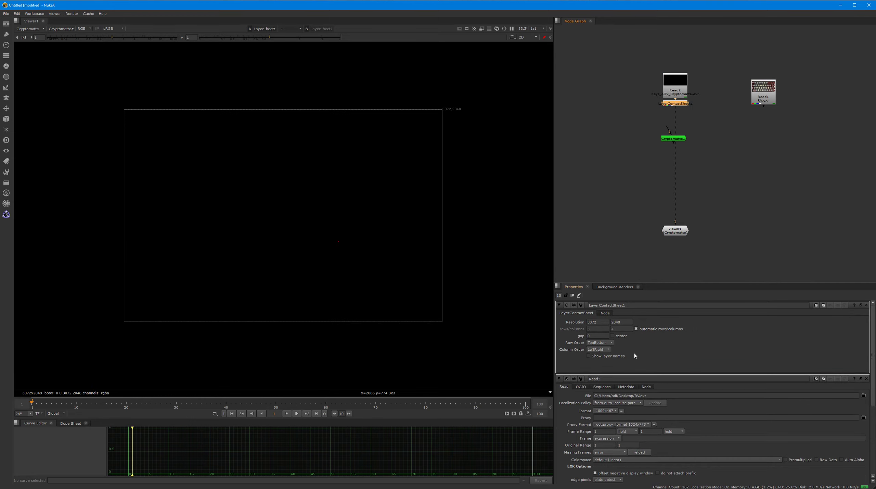
left_click(589, 357)
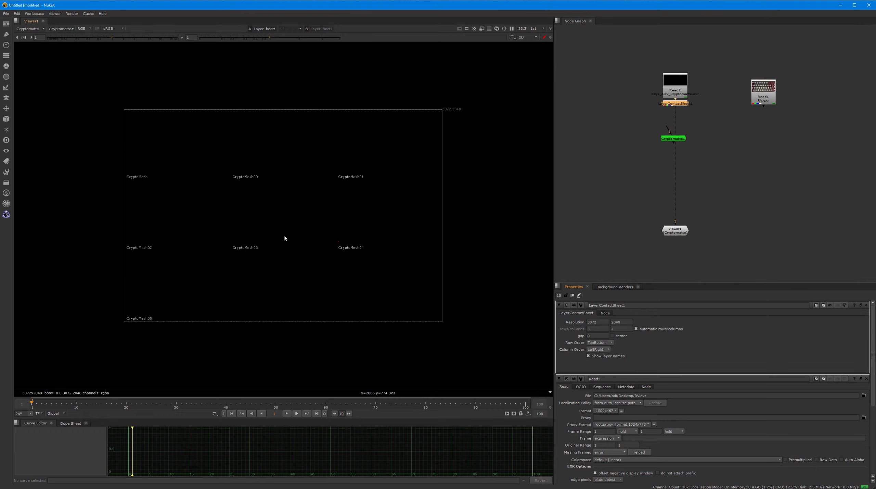
scroll(285, 237, "up", 2)
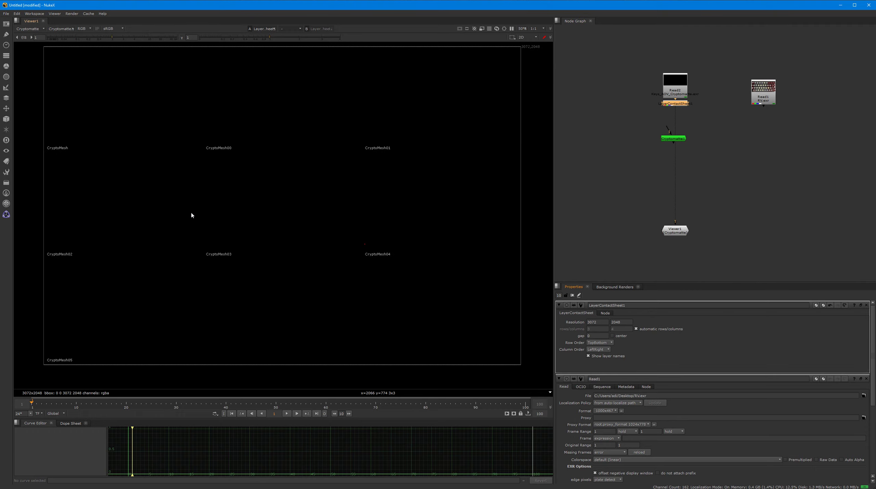
left_click_drag(673, 139, 620, 139)
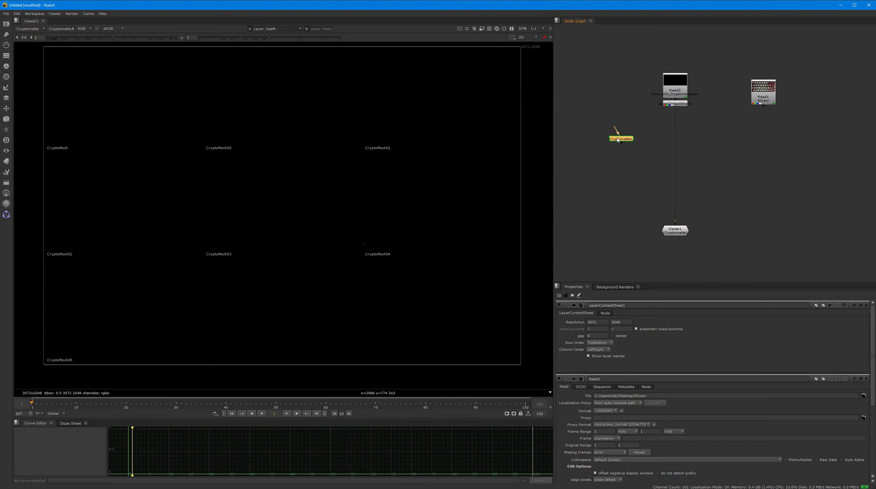
left_click_drag(675, 104, 674, 126)
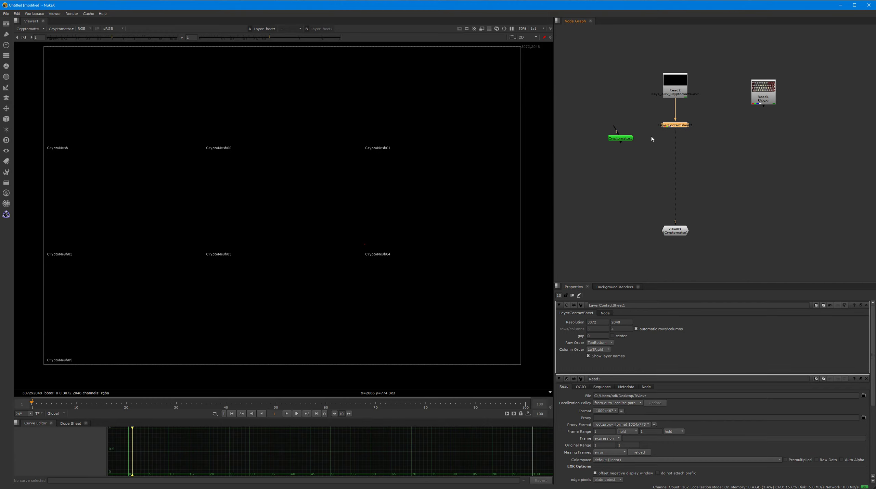
Step: Set the viewer to display the rgba layer of the LayerContactSheet output
left_click(675, 230)
left_click(36, 31)
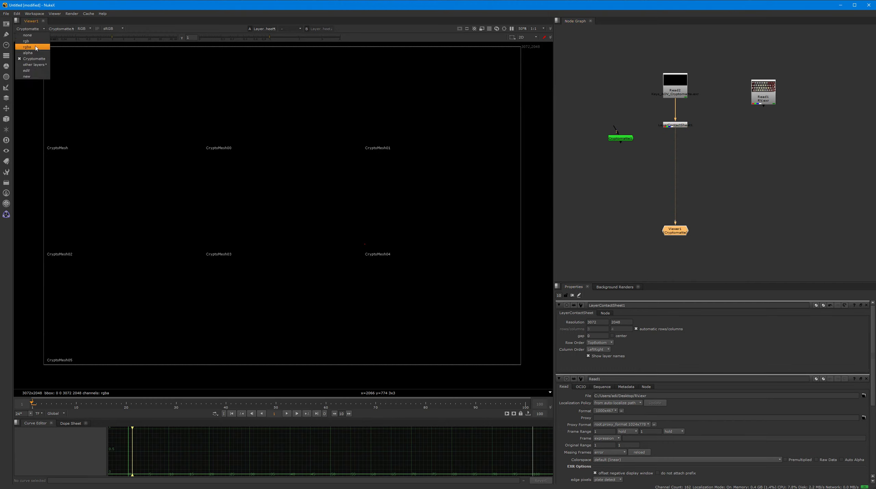
left_click(36, 41)
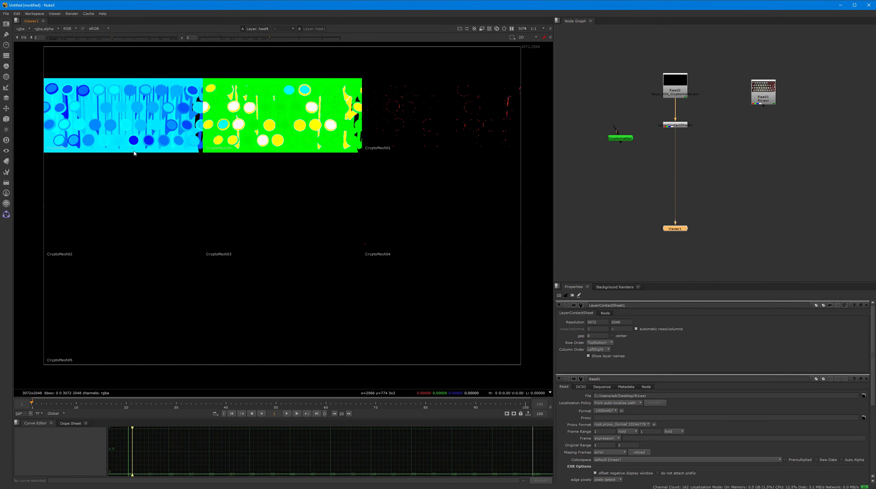
Step: Examine the CryptoMesh layer tiles and their names in the contact sheet, looking closely at the first tile
scroll(228, 145, "up", 1)
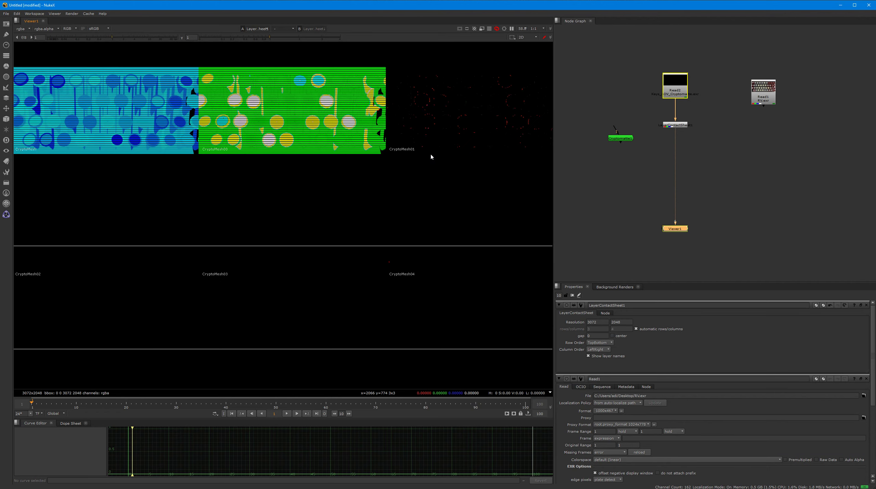
scroll(416, 148, "down", 2)
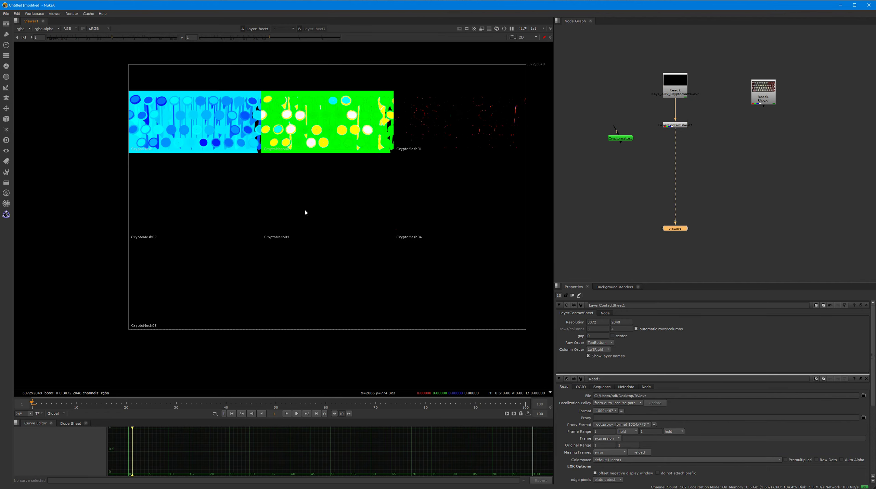
middle_click_drag(287, 232, 256, 242)
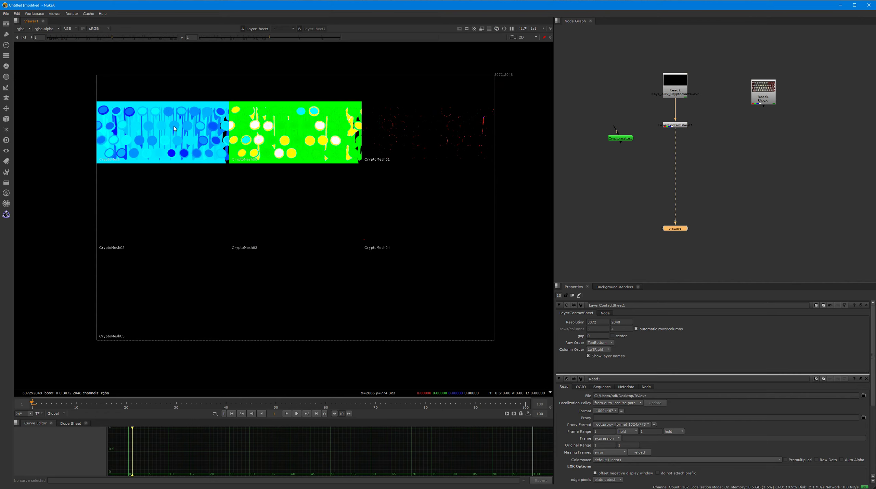
scroll(119, 159, "up", 2)
scroll(87, 137, "down", 2)
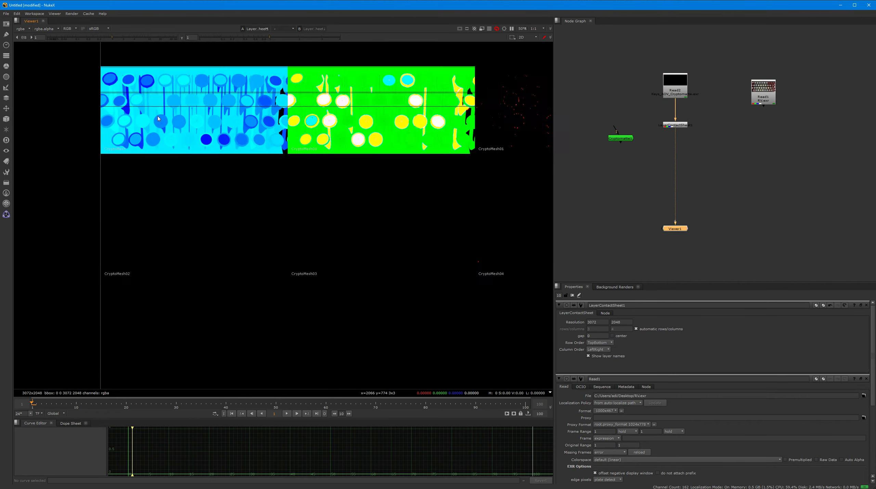
scroll(87, 136, "up", 8)
middle_click_drag(150, 163, 182, 272)
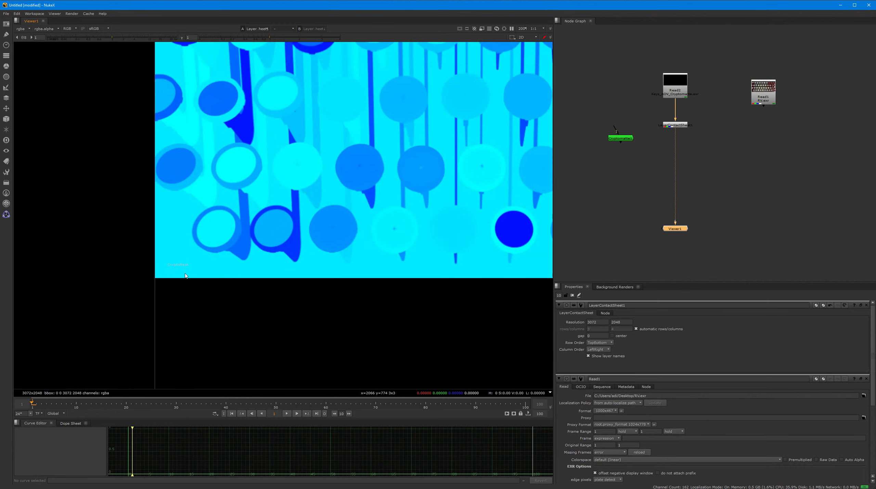
scroll(183, 273, "up", 1)
scroll(183, 272, "up", 3)
scroll(149, 249, "down", 6)
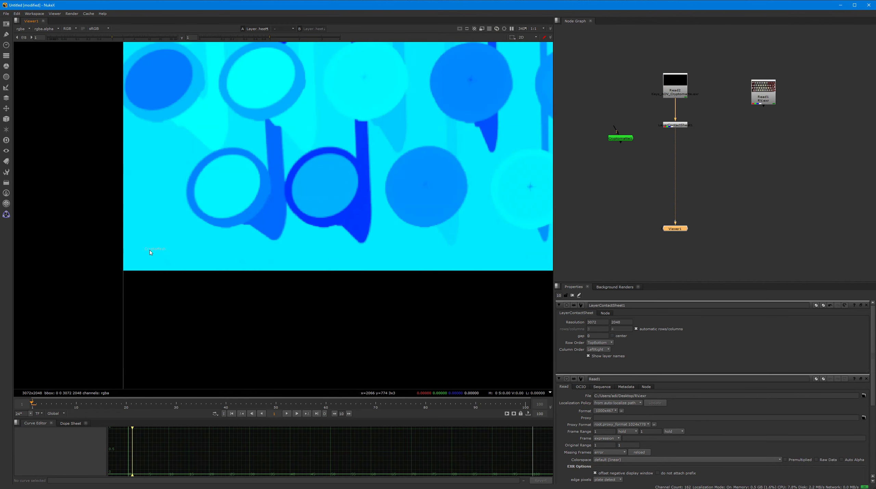
scroll(148, 254, "down", 3)
middle_click_drag(152, 255, 202, 227)
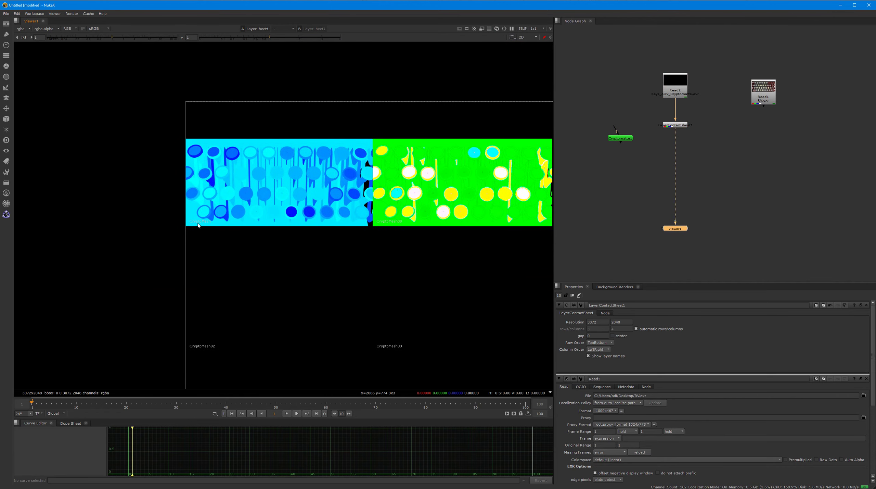
Step: Replace the LayerContactSheet node with a Shuffle node and check which CryptoMesh layers it offers as input
left_click(668, 126)
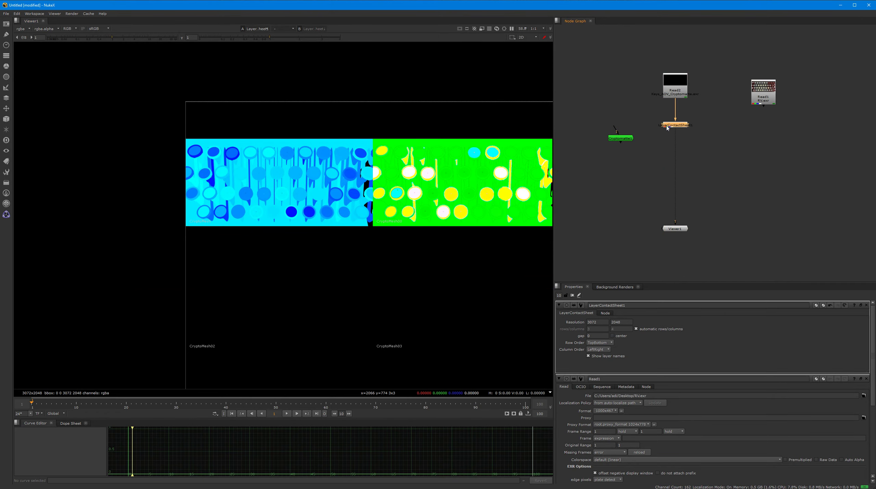
key("Delete")
key("Tab")
type("shuffl")
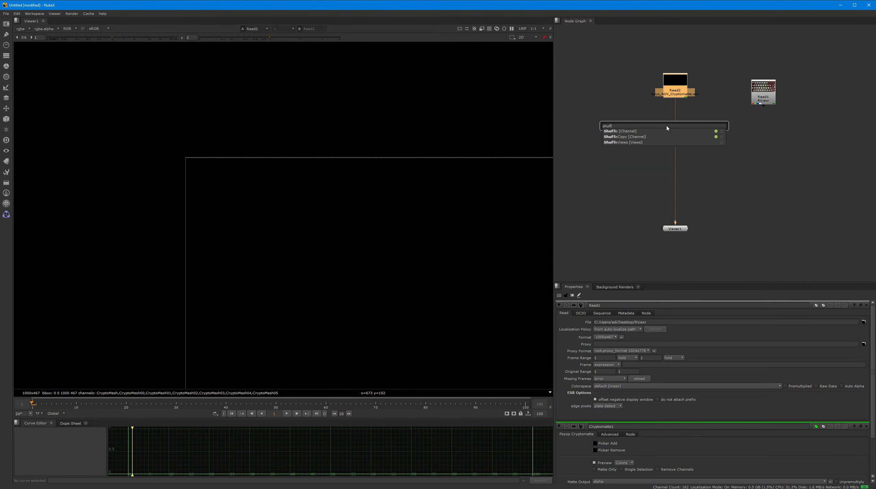
key("Return")
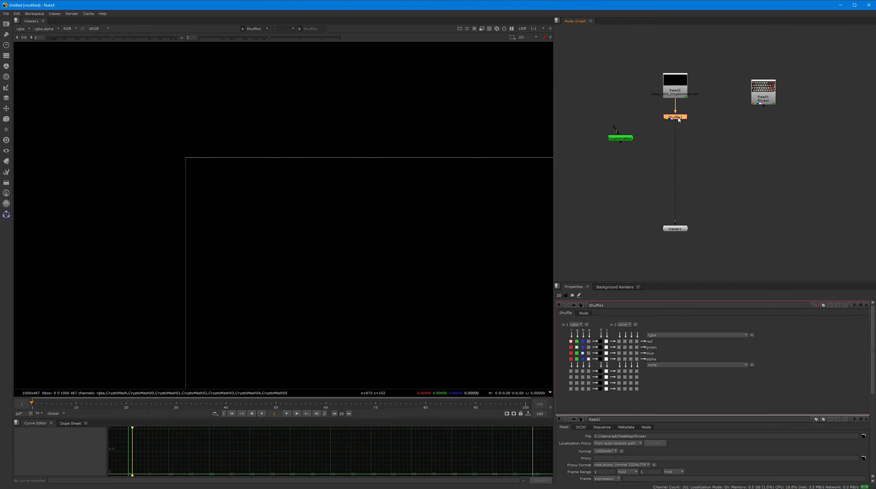
left_click(575, 325)
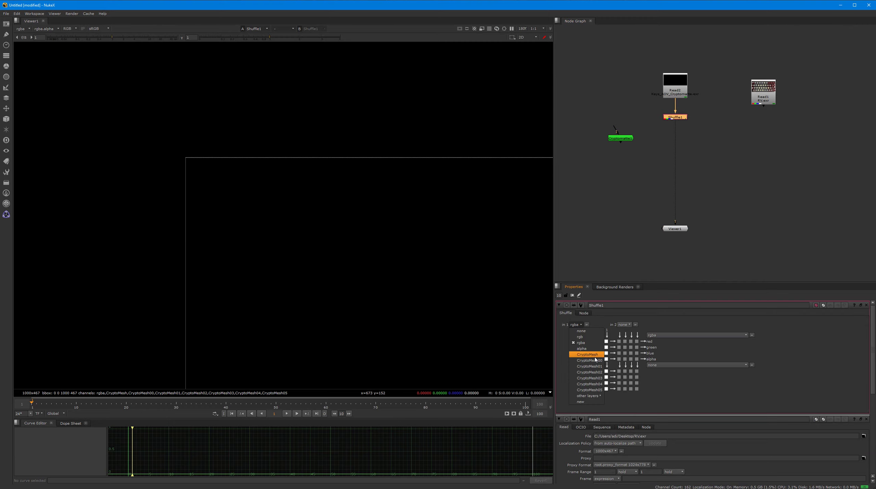
left_click(695, 111)
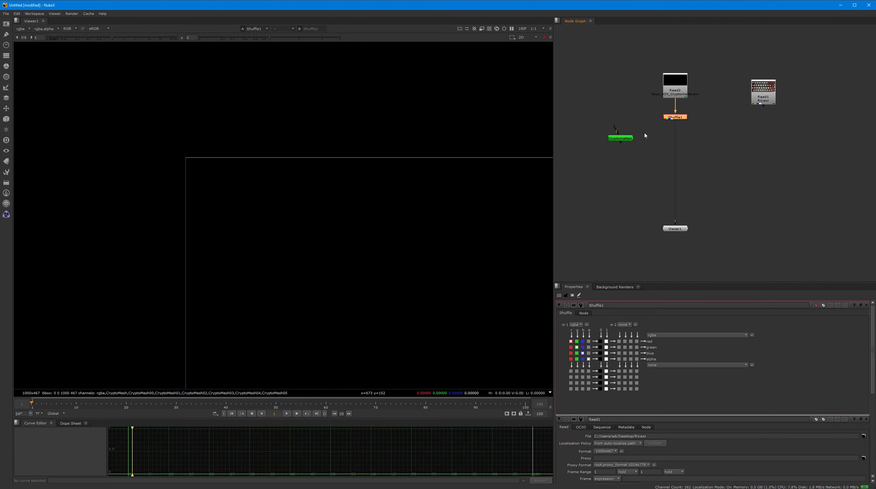
Step: Delete the Shuffle node and insert the Cryptomatte node between the AOV Cryptomatte read node and the viewer
key("Delete")
left_click_drag(626, 139, 672, 131)
left_click(674, 228)
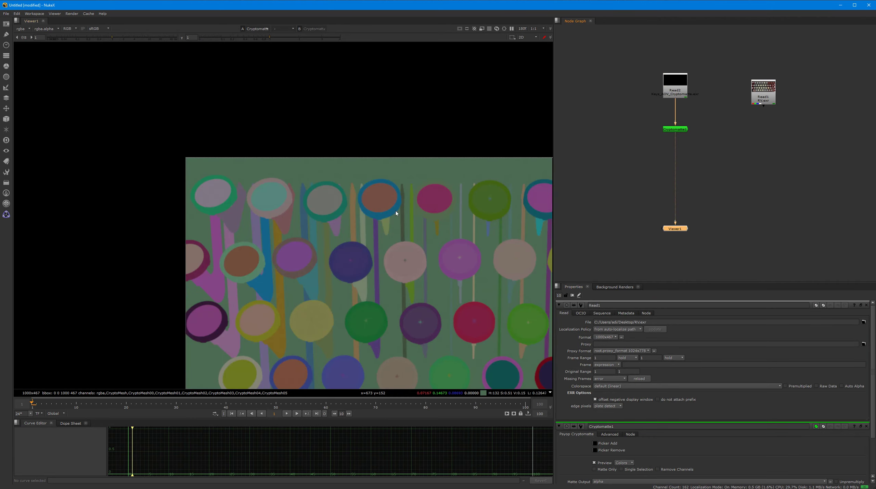
scroll(371, 212, "down", 4)
middle_click_drag(428, 232, 311, 217)
scroll(311, 217, "up", 3)
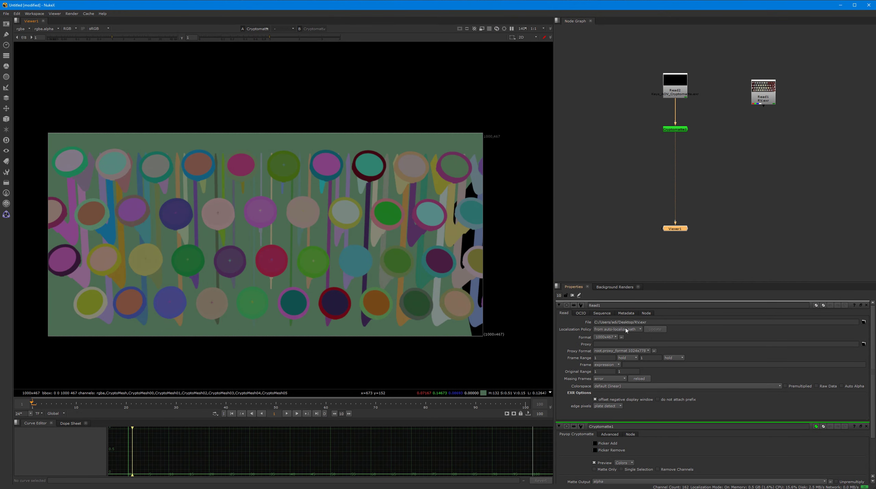
Step: Enable Picker Add on the Cryptomatte node and pick four adjacent keycaps in the third row of the typewriter
double_click(674, 132)
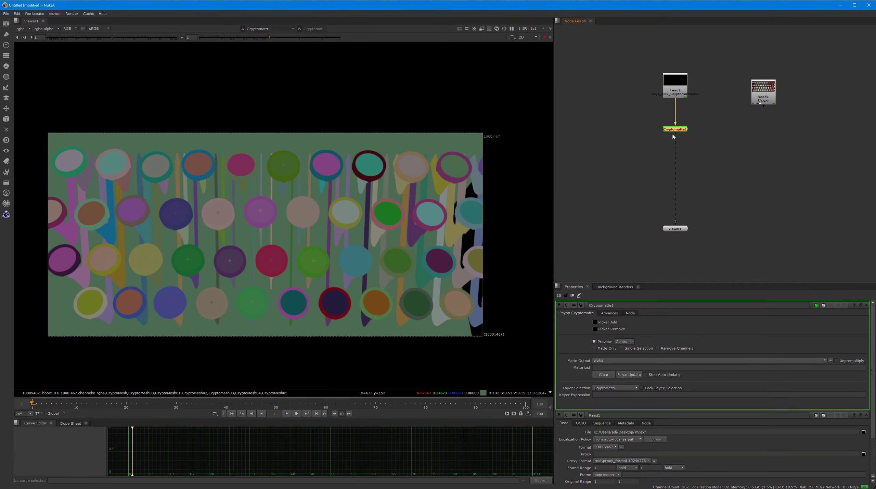
left_click(595, 322)
left_click(401, 266)
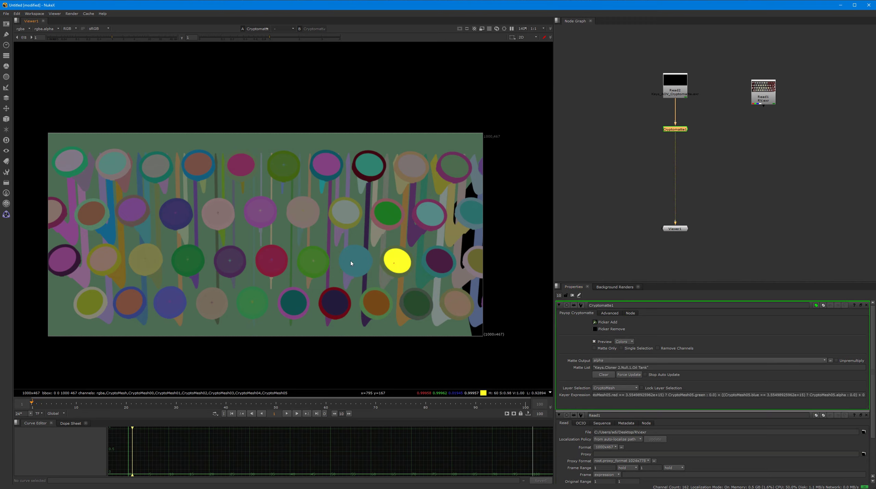
left_click(350, 260)
left_click(316, 264)
left_click(275, 267)
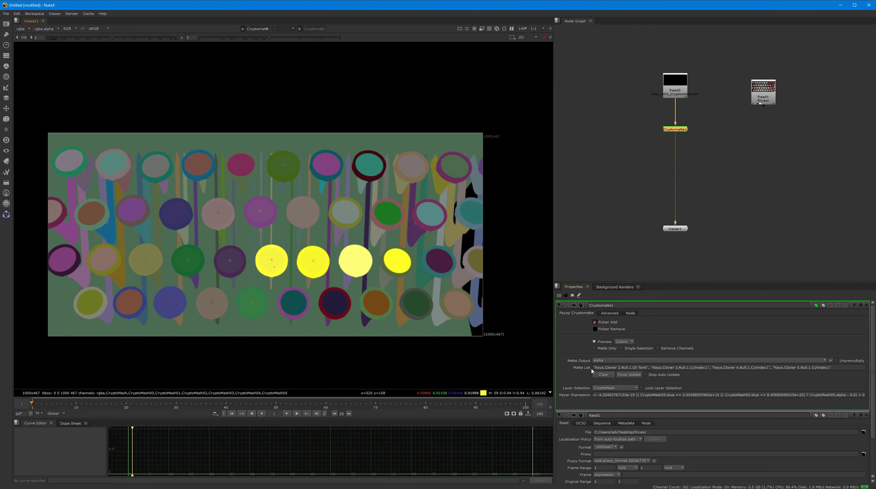
Step: Clear all picked object names from the Cryptomatte node's matte list
left_click_drag(845, 368, 594, 369)
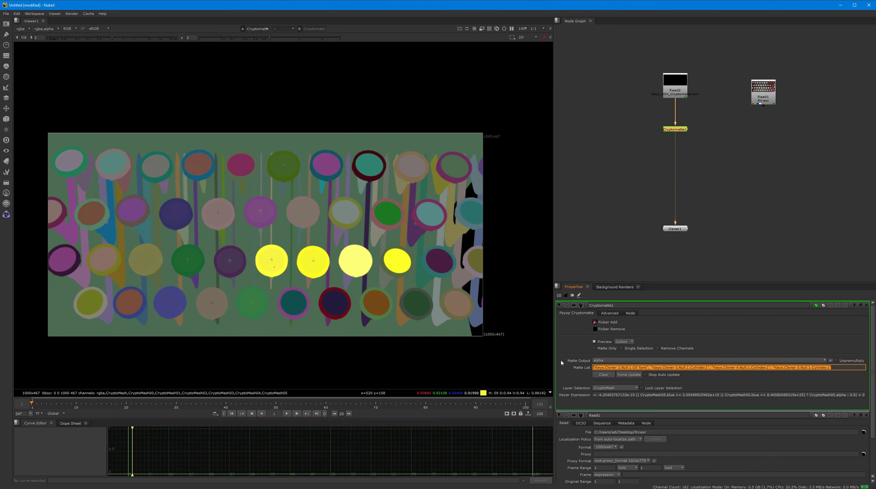
left_click(732, 187)
left_click_drag(842, 367, 592, 369)
key("BackSpace")
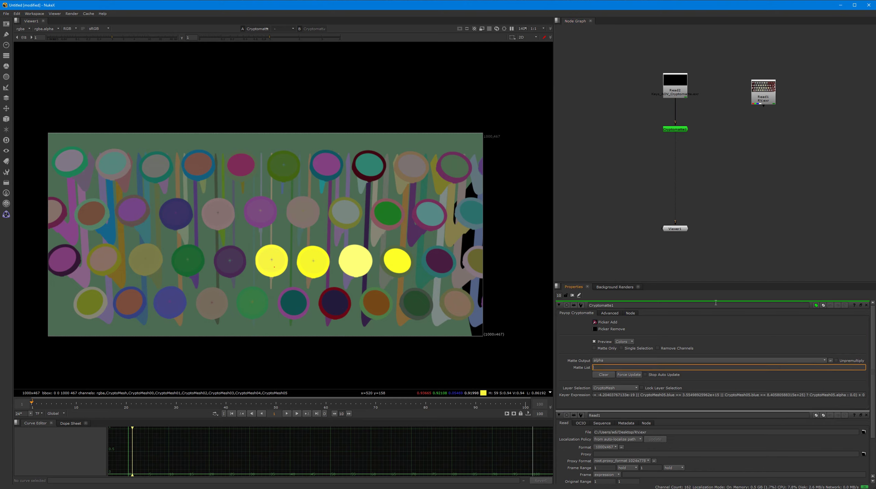
left_click(641, 202)
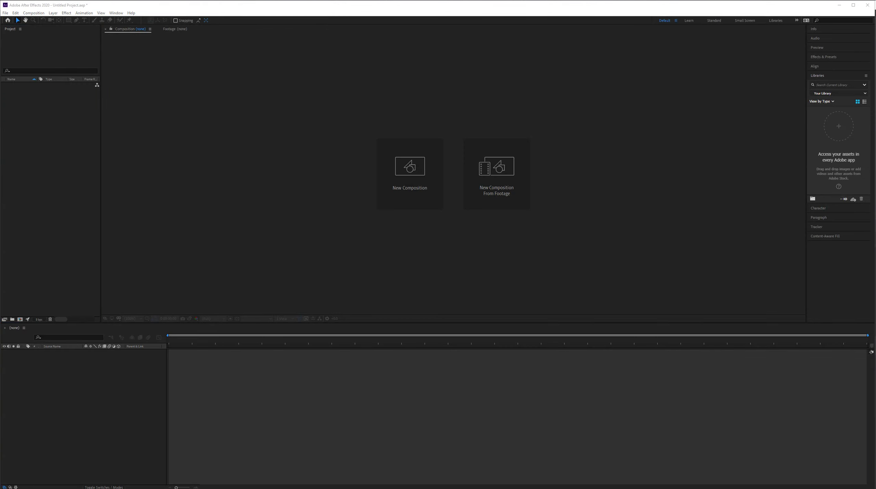
Step: In After Effects, import RV.exr, multi0055.exr and the AOV Cryptomatte EXR, and create a composition from RV.exr
left_click_drag(94, 137, 49, 135)
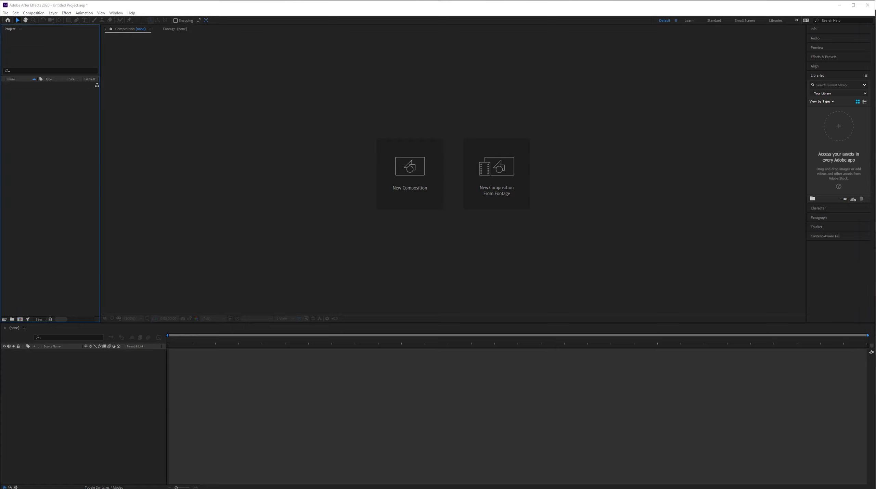
left_click_drag(64, 226, 79, 149)
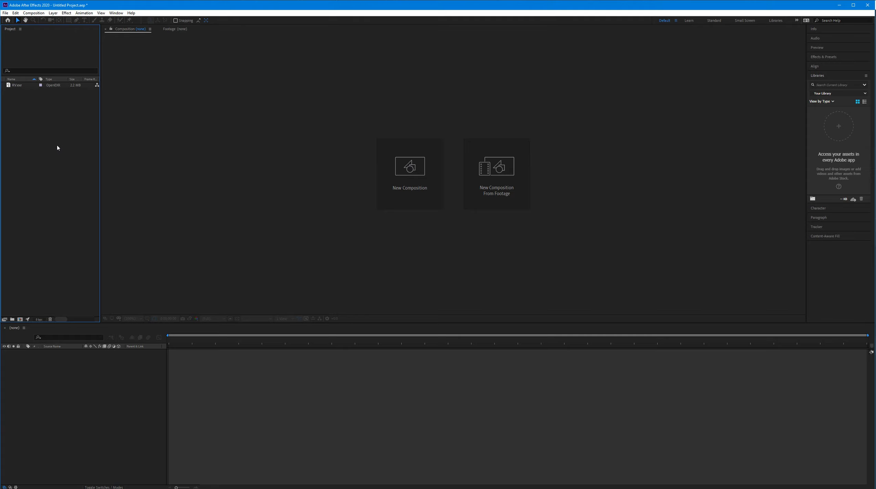
left_click(44, 132)
left_click_drag(21, 96, 90, 361)
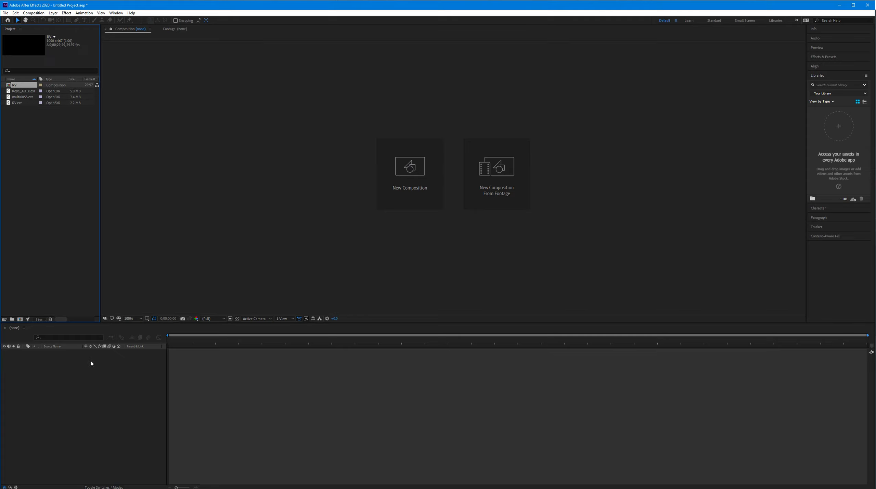
Step: Apply the Cryptomatte effect to the RV.exr layer and try to load its Cryptomatte data
right_click(67, 351)
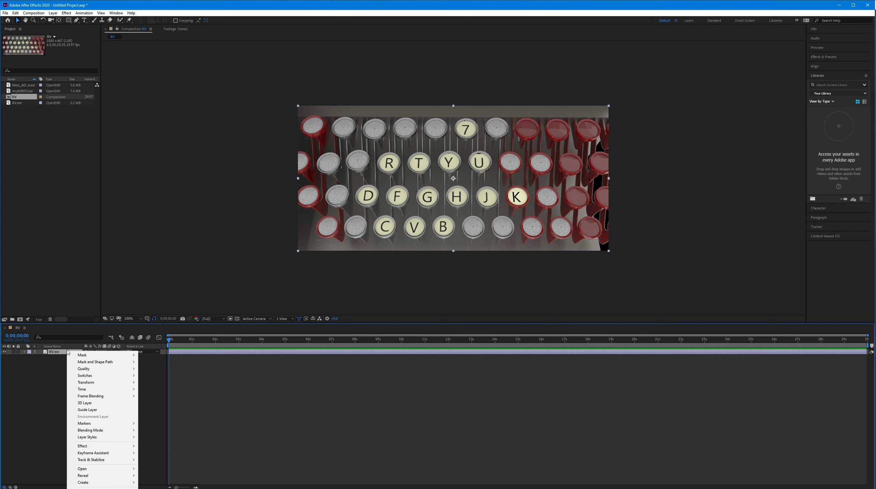
mouse_move(106, 446)
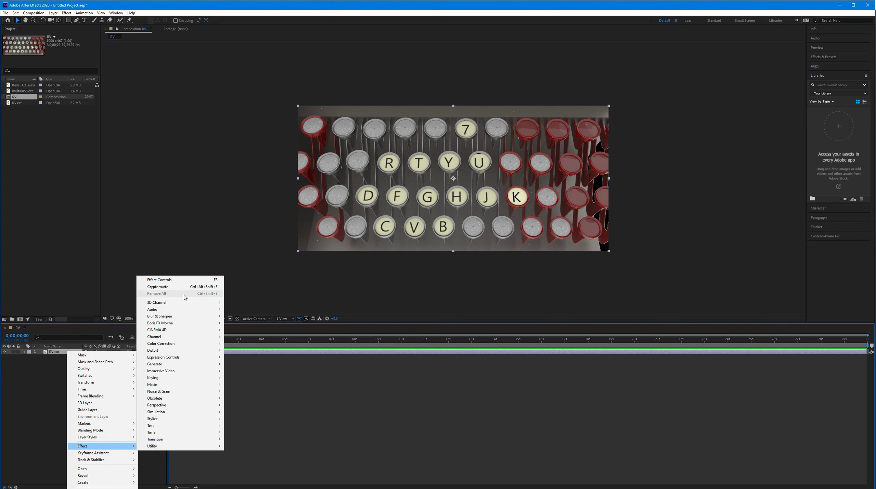
mouse_move(187, 302)
left_click(248, 312)
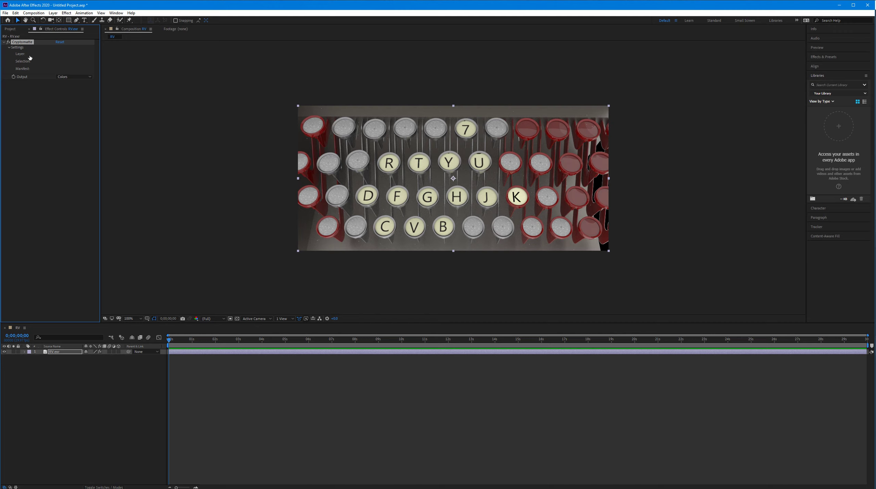
left_click(57, 63)
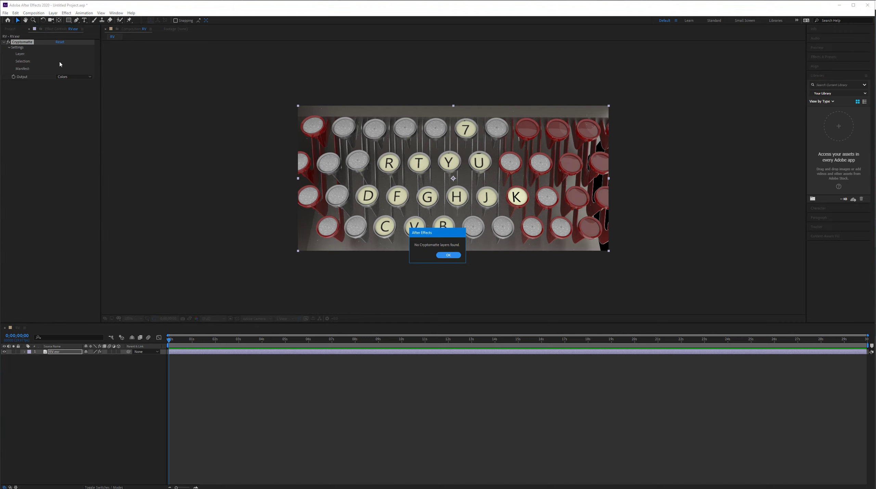
left_click(449, 256)
left_click(74, 364)
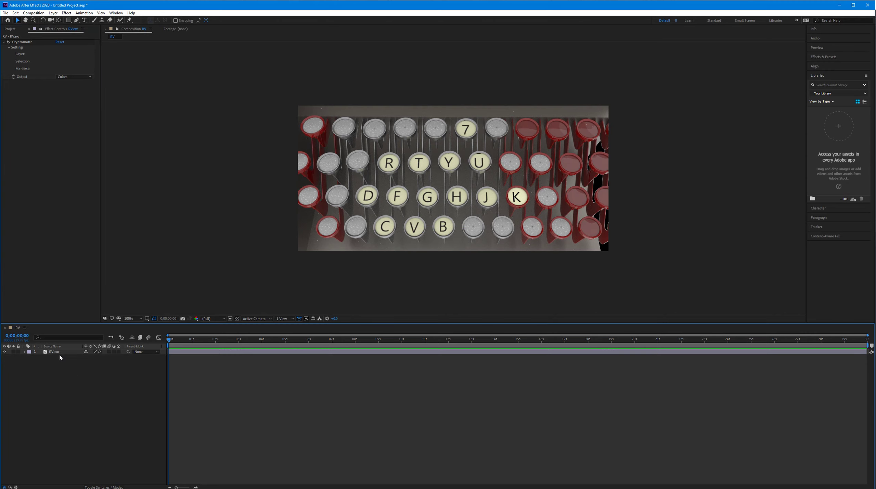
Step: Replace the RV.exr layer in the composition with multi0055.exr
left_click(61, 352)
key("Delete")
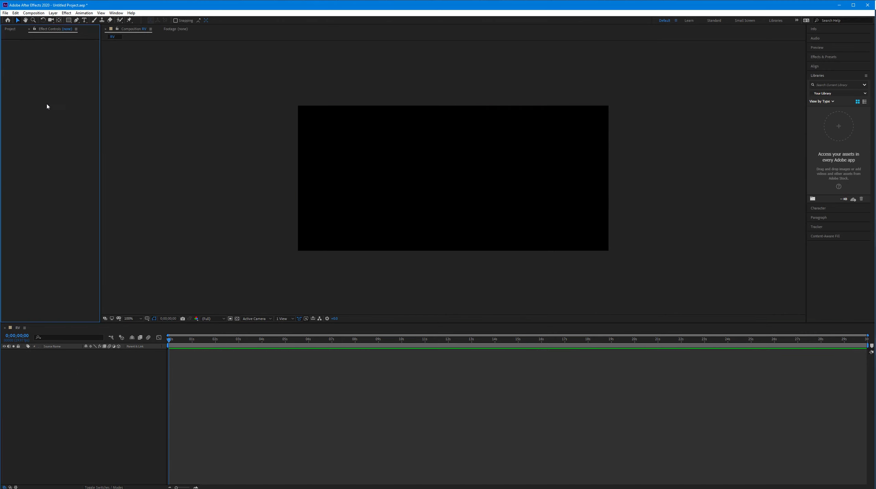
left_click(9, 29)
left_click_drag(21, 91, 73, 355)
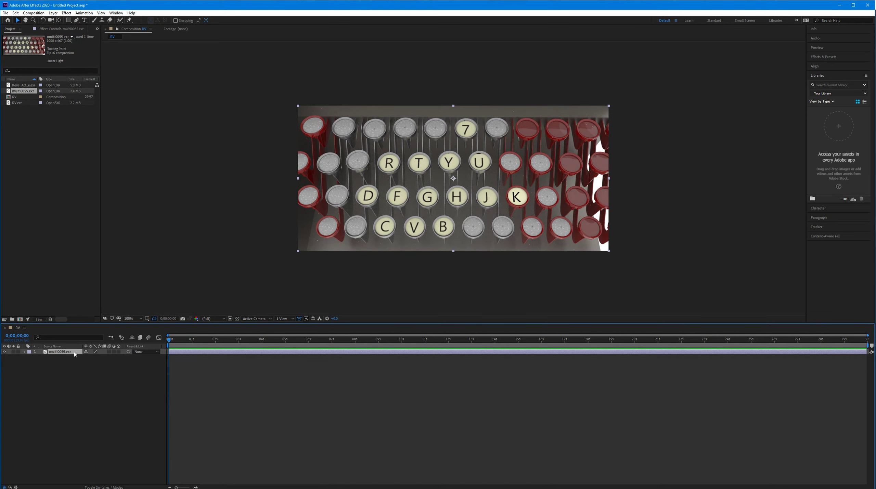
Step: Apply the Cryptomatte effect to the multi0055.exr layer and try to load its Cryptomatte data
right_click(74, 353)
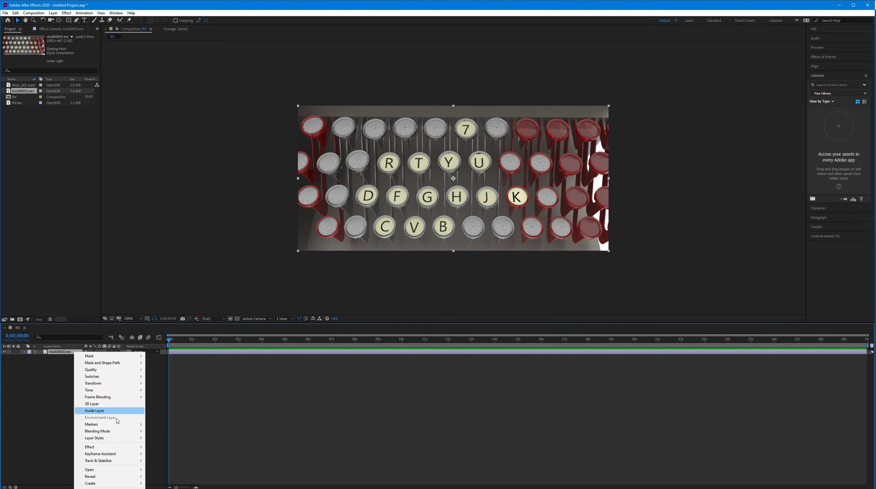
mouse_move(117, 447)
left_click(189, 288)
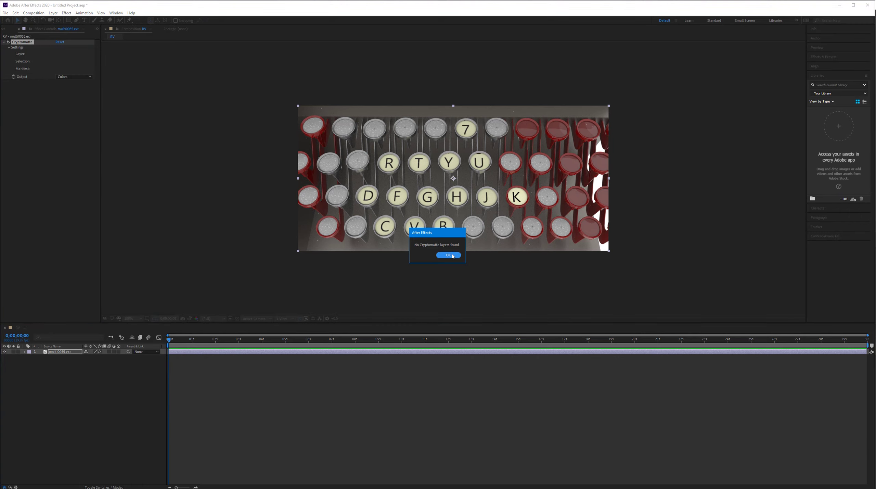
left_click(449, 255)
left_click(74, 364)
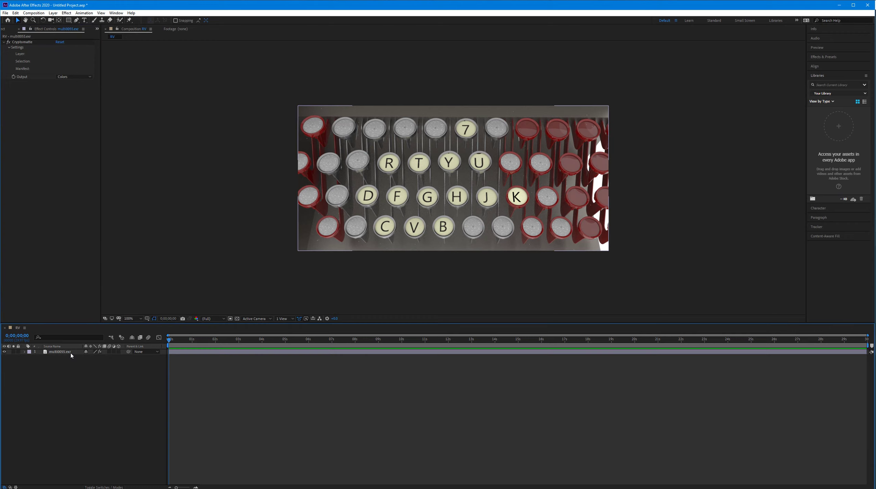
Step: Replace the multi0055.exr layer in the composition with Keys_AOV_Cryptomatte.exr
left_click(70, 352)
key("Delete")
left_click(10, 29)
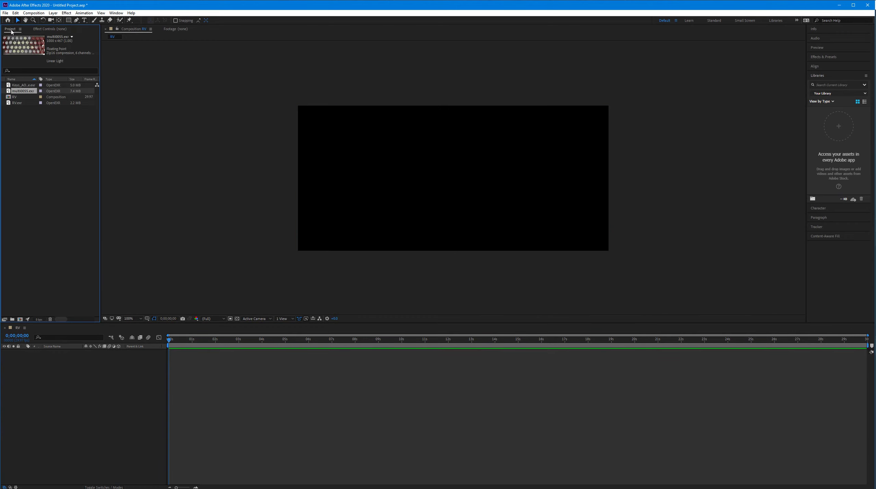
left_click_drag(19, 86, 95, 384)
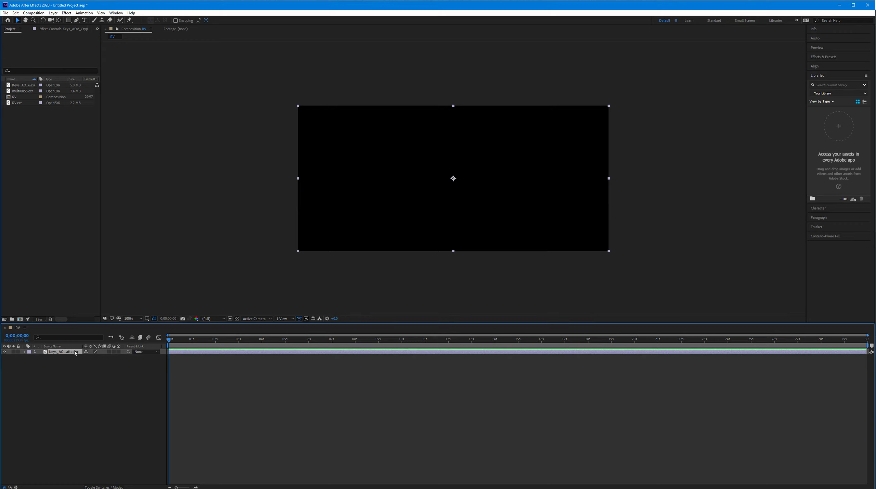
Step: Apply the Cryptomatte effect to the Keys_AOV_Cryptomatte.exr layer
right_click(75, 353)
mouse_move(109, 446)
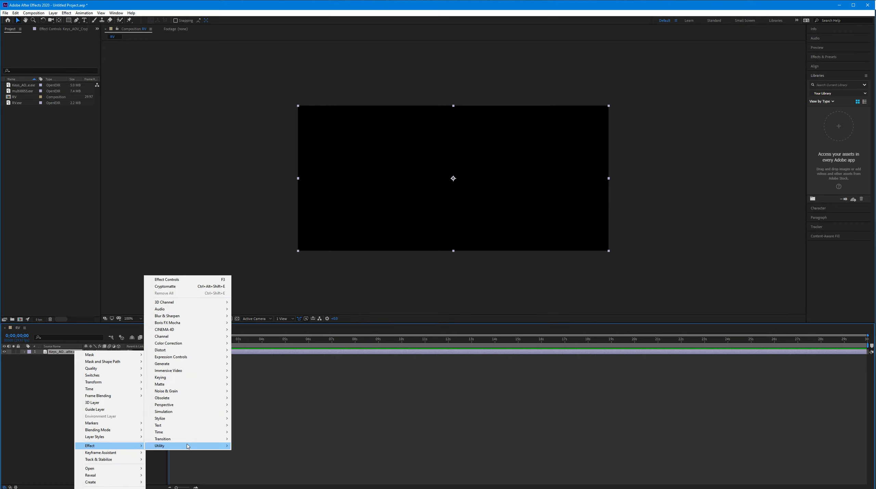
left_click(171, 286)
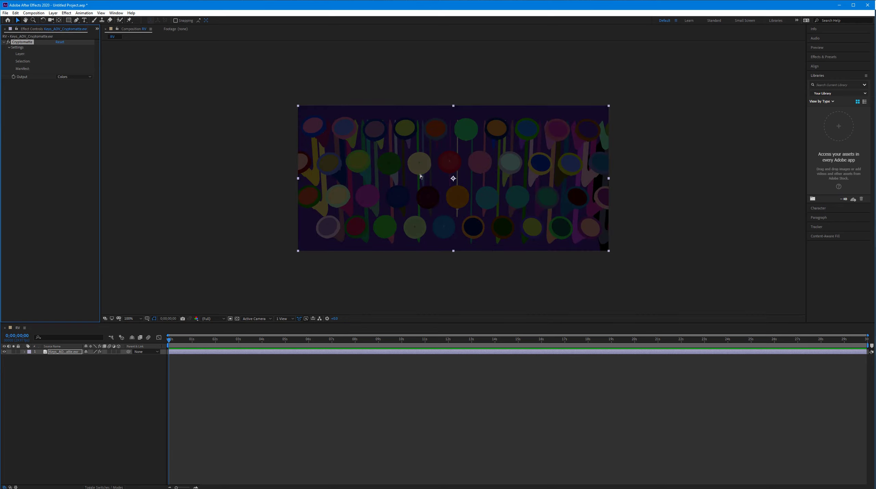
Step: Pick the H and K key mattes in the composition, adding and removing the neighbouring key right of K
left_click(338, 198)
left_click(459, 204)
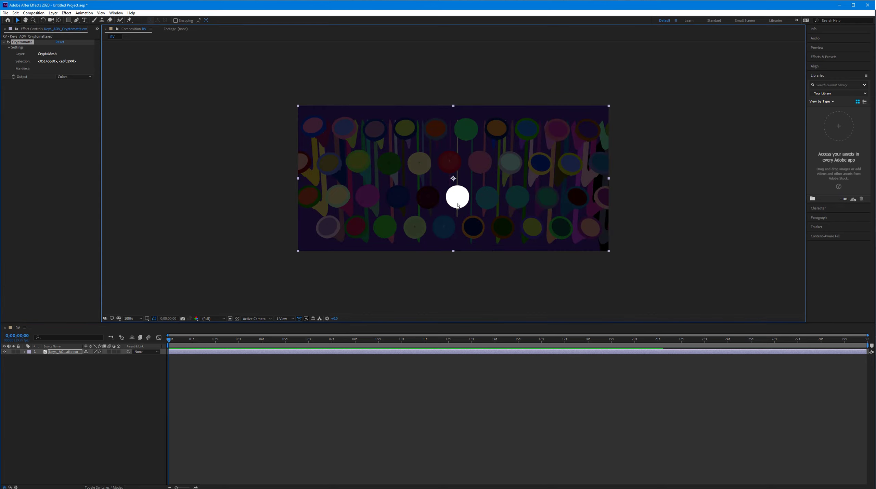
left_click(517, 201, "shift")
left_click(547, 202, "shift")
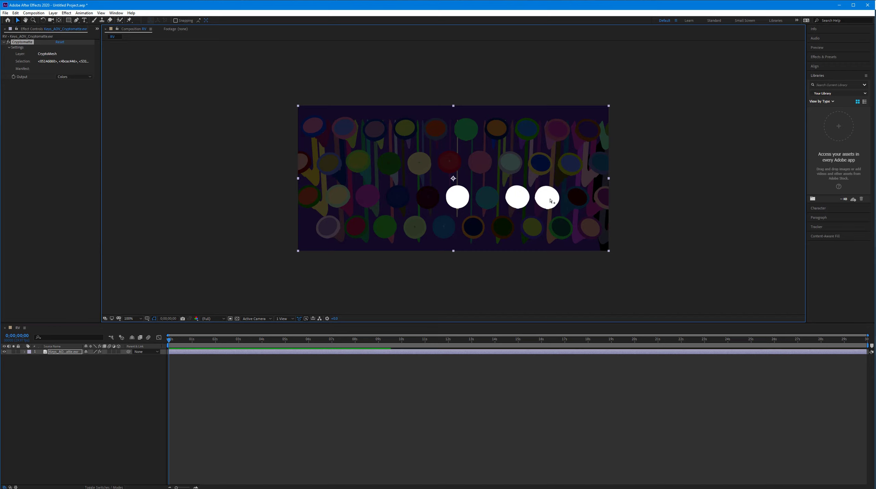
left_click(550, 202, "alt")
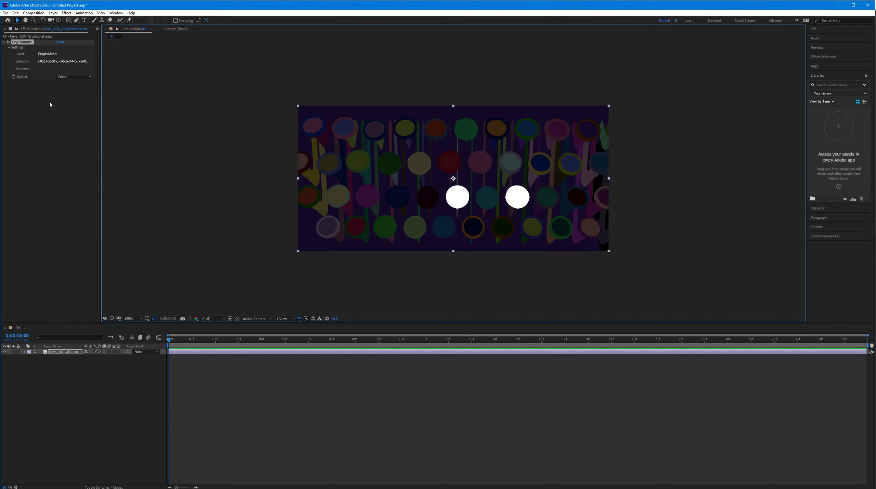
Step: Preview the picked keys with the Cryptomatte output set to Matte Only, and return the output to Colors
left_click(74, 77)
left_click(77, 108)
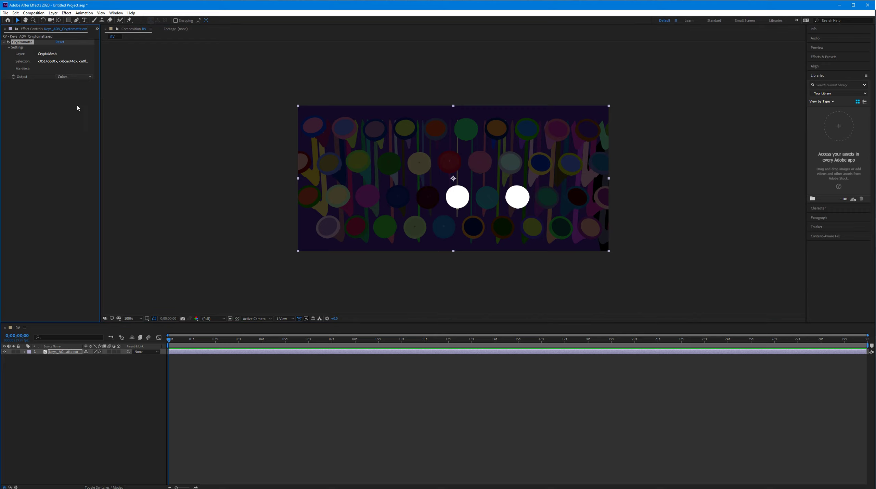
left_click(74, 77)
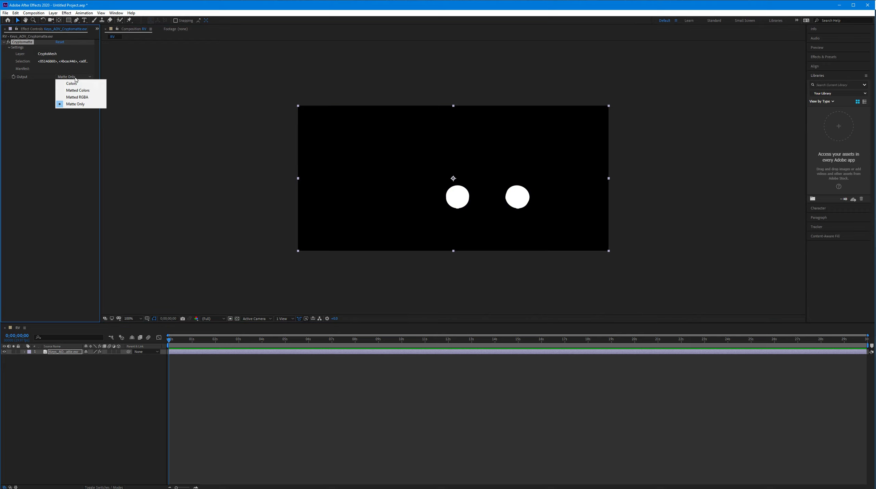
left_click(74, 85)
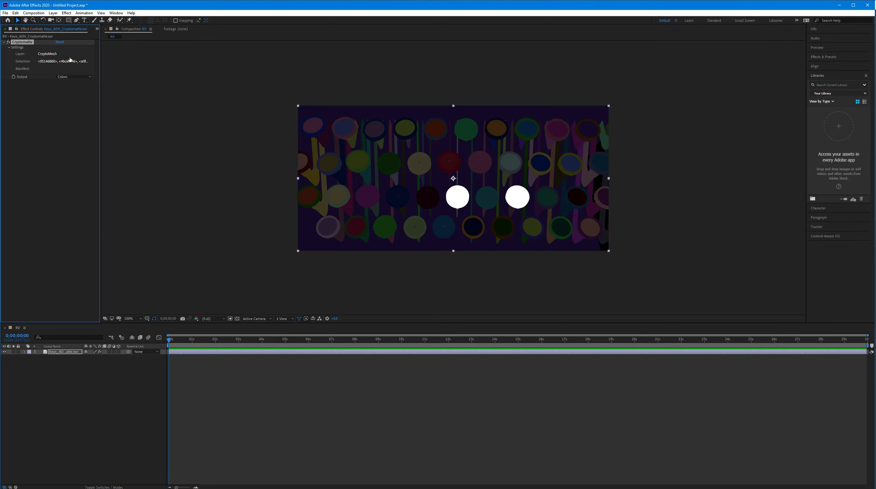
Step: Compare the effect's selection IDs with the matte names of the H, T and F keys picked in Nuke, and return to After Effects
left_click(79, 62)
left_click_drag(470, 226, 393, 226)
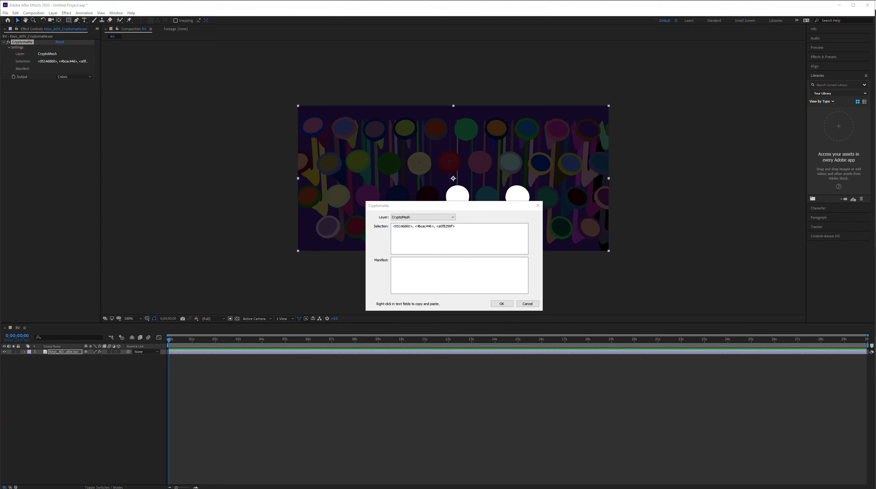
key("alt+Tab")
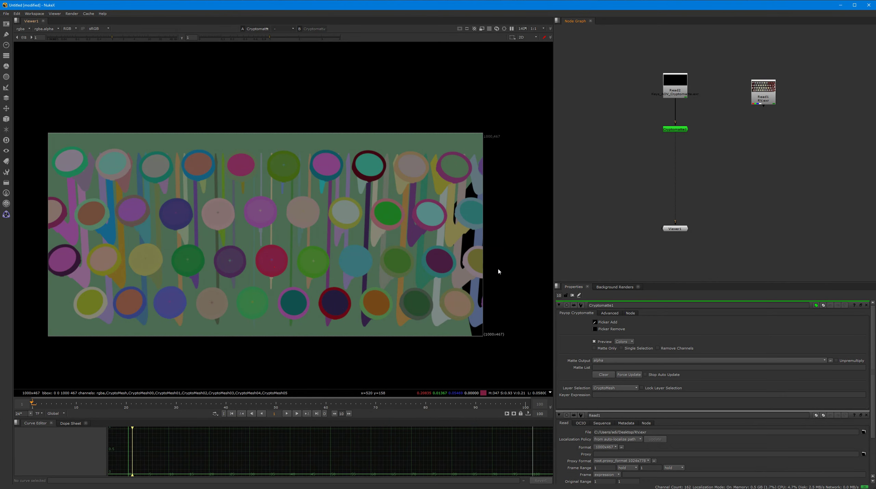
left_click(267, 256, "ctrl")
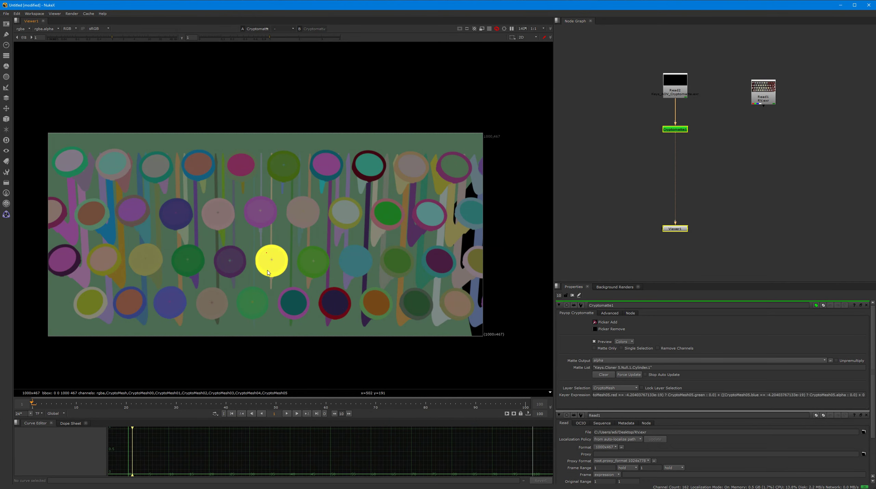
left_click(218, 212, "ctrl")
left_click(187, 262, "ctrl")
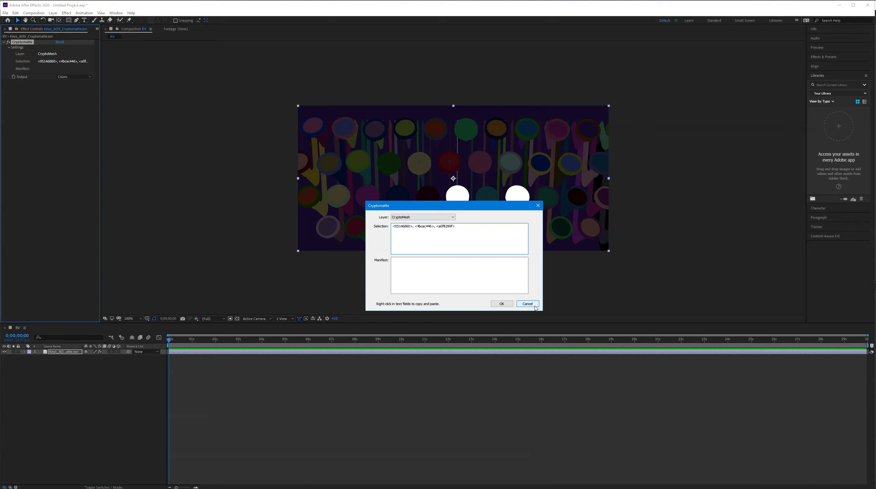
left_click(528, 303)
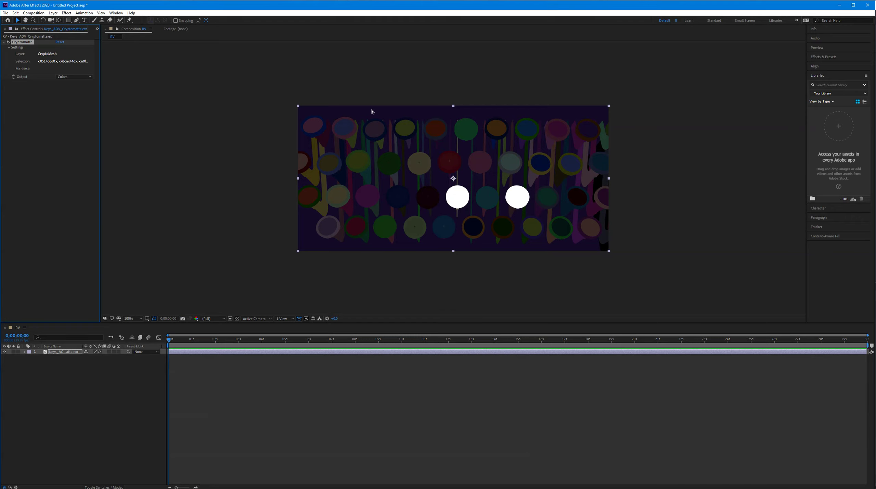
Step: Pick the T key and replace it with the G key, and inspect the G key's selection IDs
left_click(407, 171)
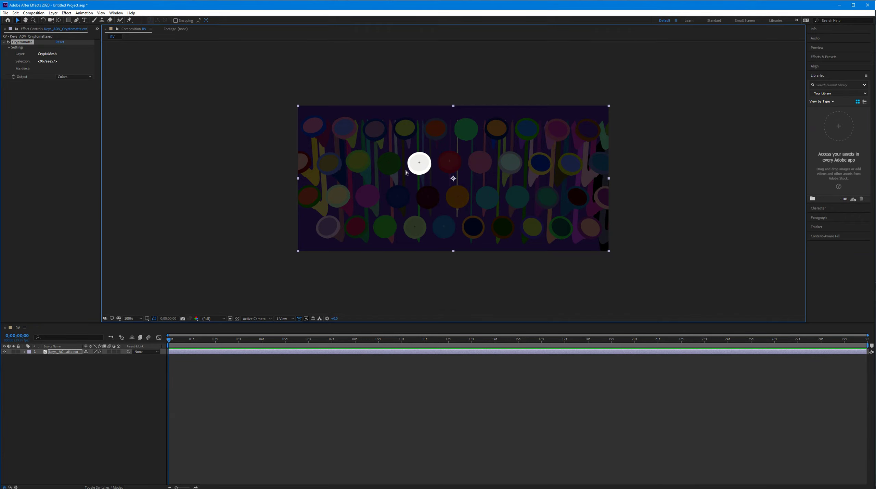
left_click(430, 202)
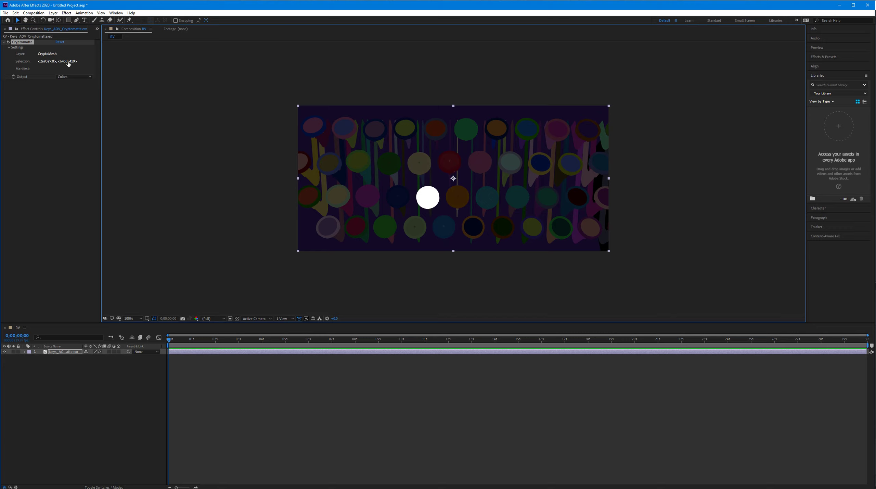
left_click(79, 63)
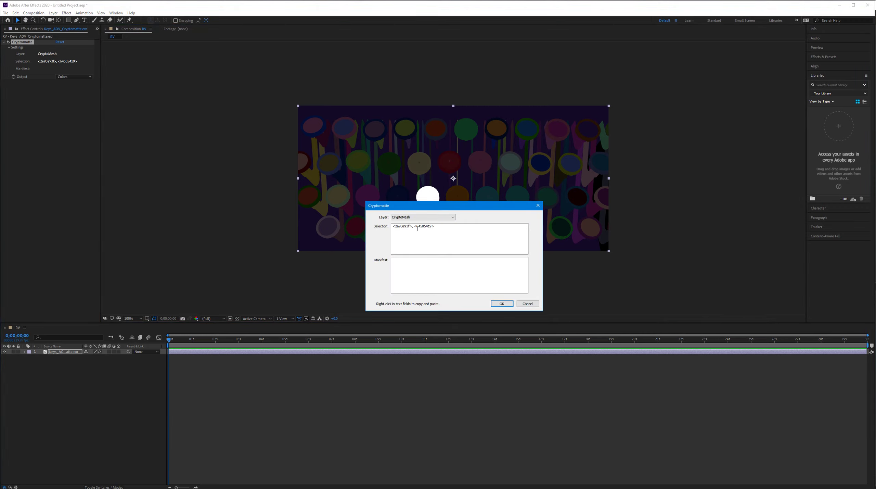
mouse_move(413, 226)
left_mouse_down()
mouse_move(393, 226)
mouse_move(434, 226)
mouse_move(418, 226)
left_mouse_up()
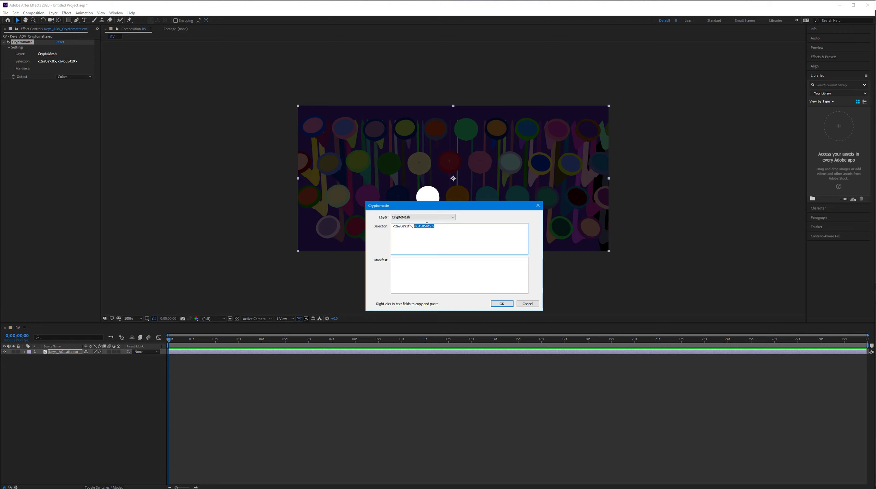
left_click(522, 306)
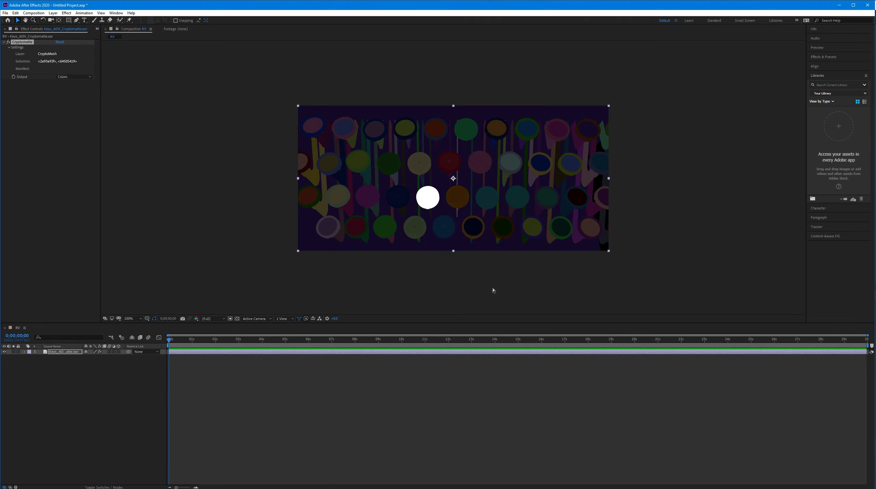
Step: Pick the C key matte and check its Cryptomatte selection settings without changing them
left_click(385, 233)
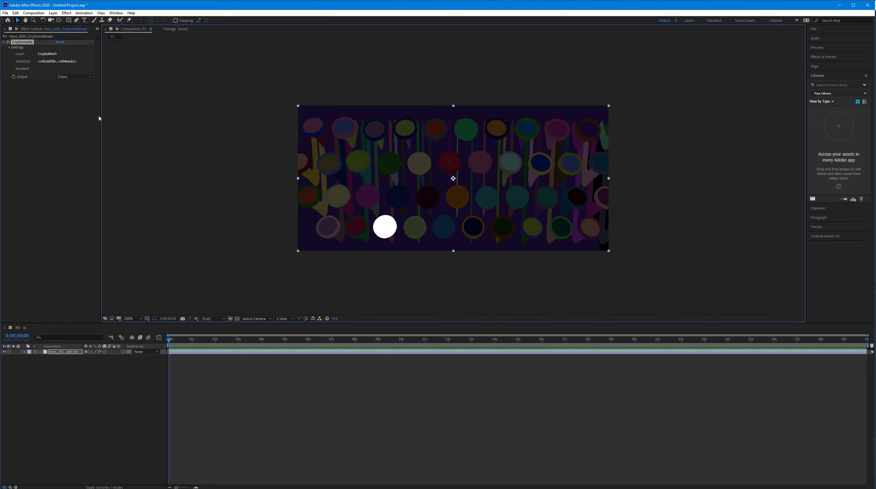
left_click(55, 61)
left_click(527, 307)
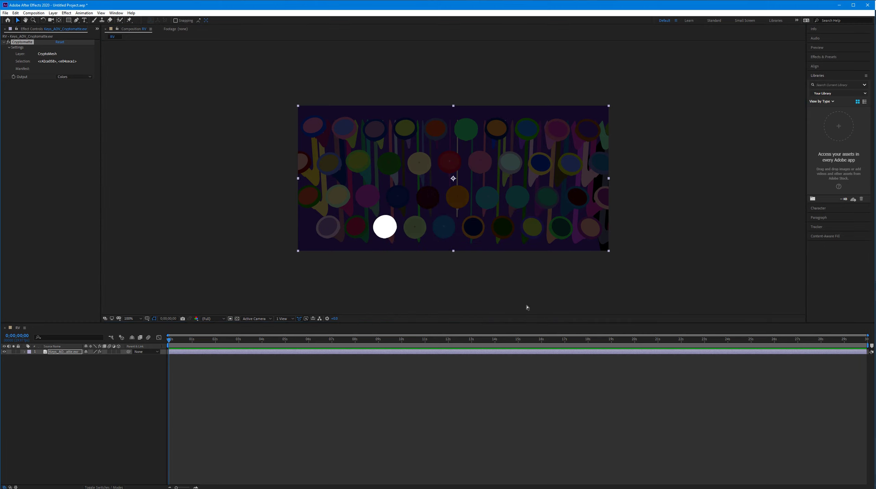
Step: Clear the Cryptomatte selection list and pick the C key again in the composition
left_click(48, 69)
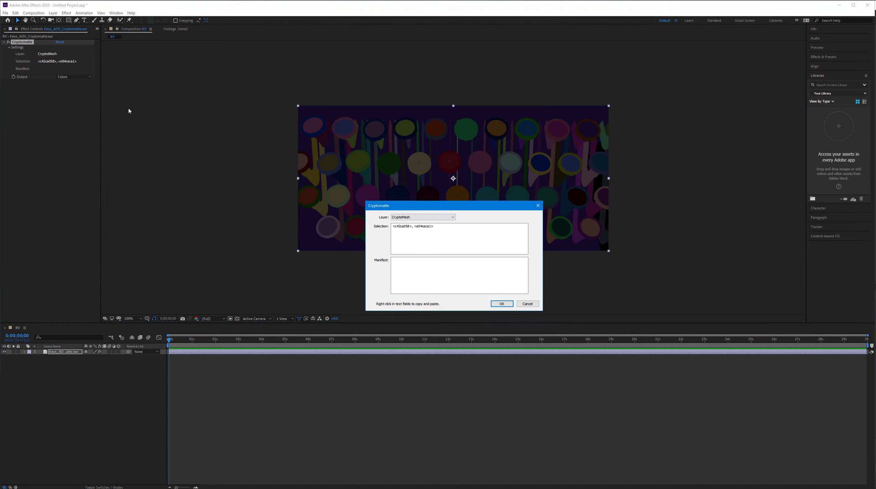
left_click_drag(446, 226, 390, 227)
key("BackSpace")
left_click(502, 304)
left_click(389, 235)
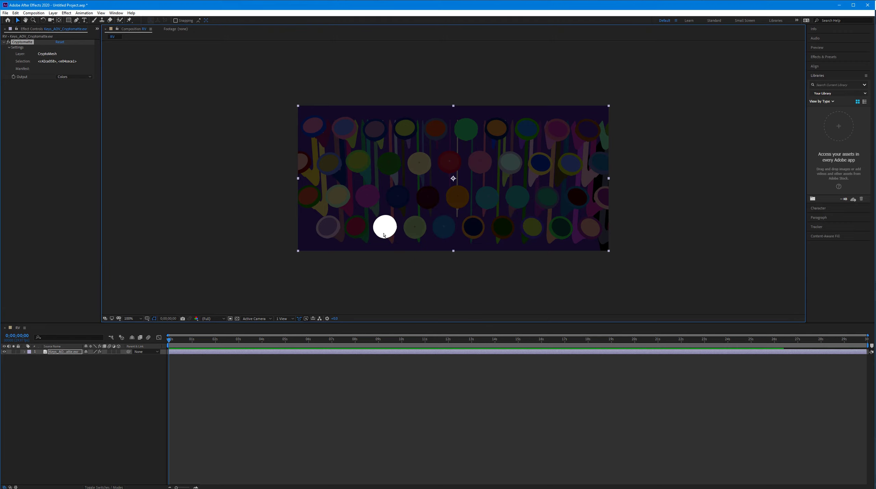
Step: Inspect the selection IDs stored for the C key, moving the settings dialog clear of the picked key
left_click(48, 62)
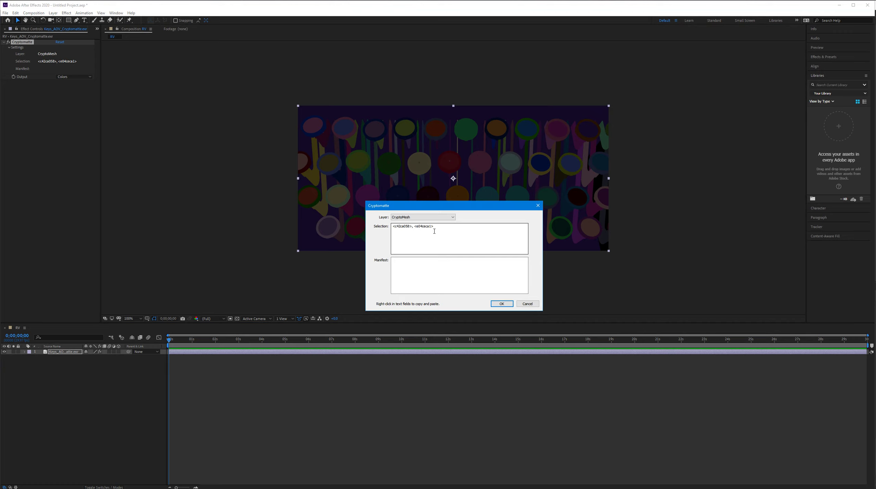
left_click_drag(382, 207, 379, 254)
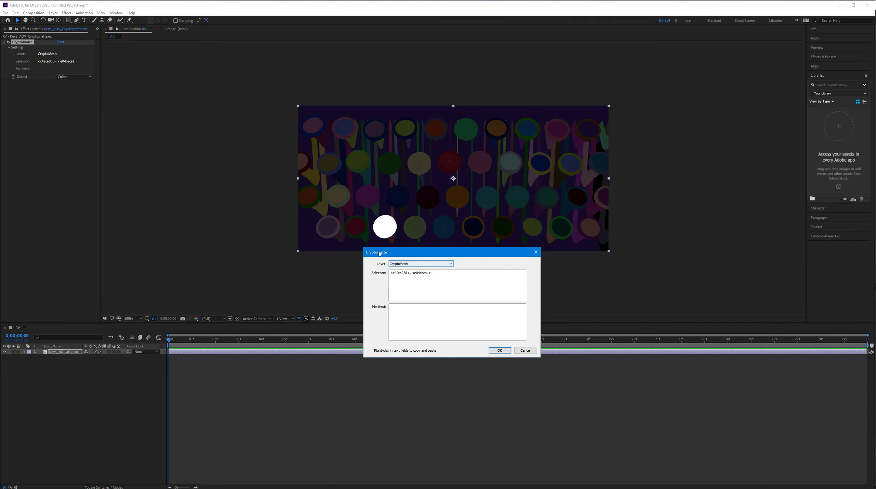
left_click_drag(443, 275, 374, 271)
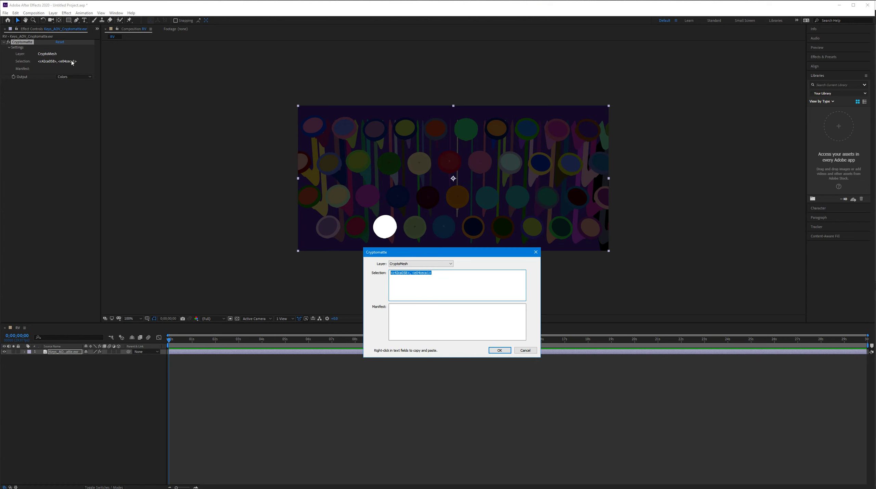
Step: Switch to Nuke, clear the Cryptomatte1 matte list and pick the C key's two overlapping mattes, Cylinder.1 and Oil Tank
key("alt+Tab")
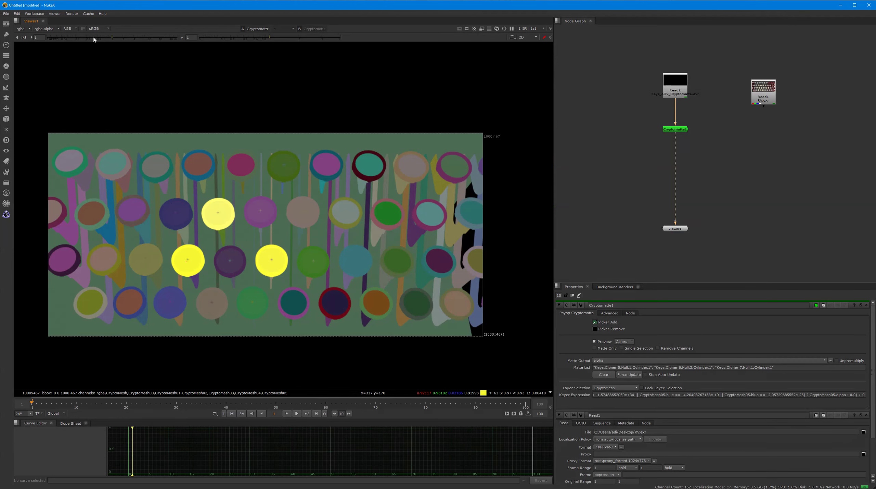
left_click(675, 129)
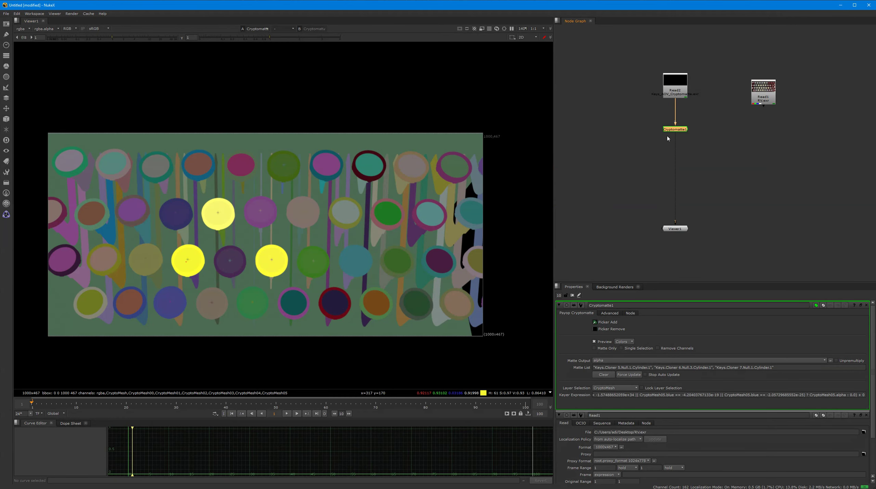
left_click(604, 375)
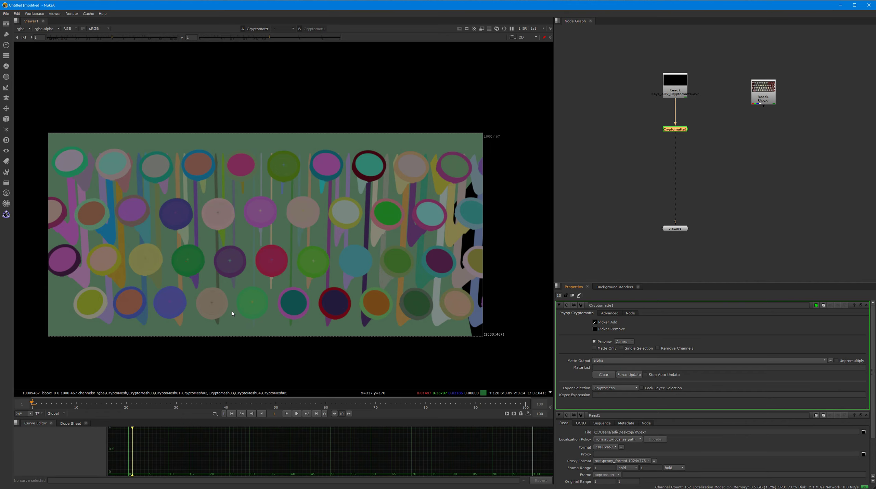
left_click(171, 306, "ctrl")
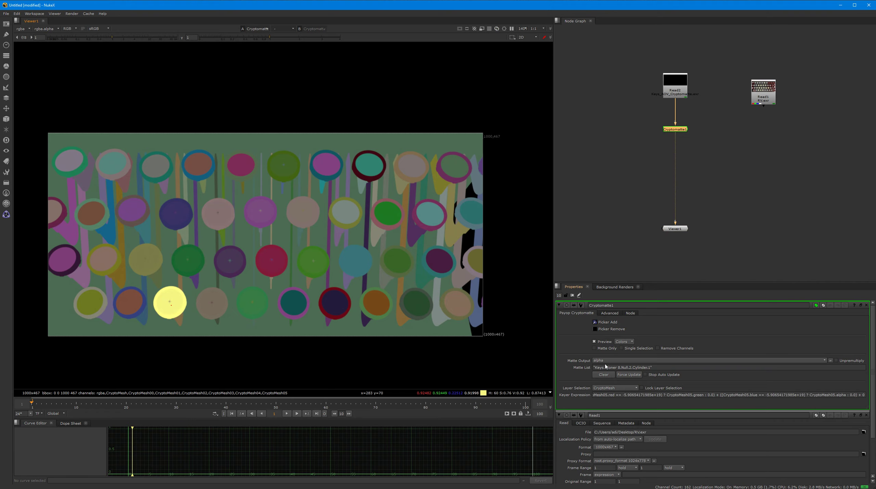
left_click(170, 303, "ctrl")
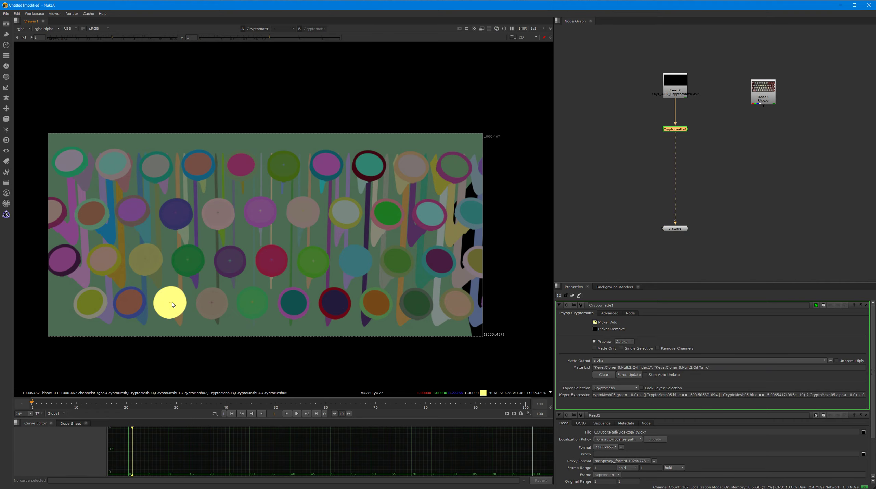
Step: Clear the Cryptomatte1 matte list and rebuild the C key selection from Oil Tank at its centre plus Cylinder.1
scroll(160, 323, "up", 5)
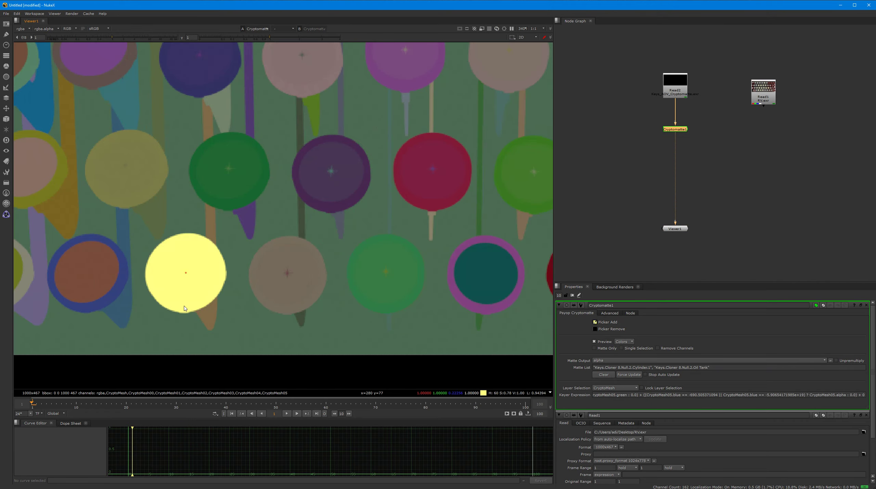
left_click(604, 375)
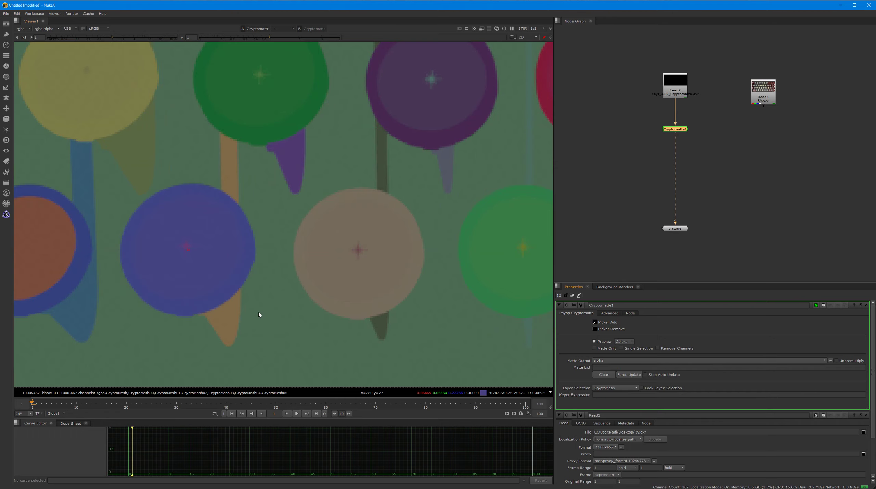
scroll(187, 258, "up", 7)
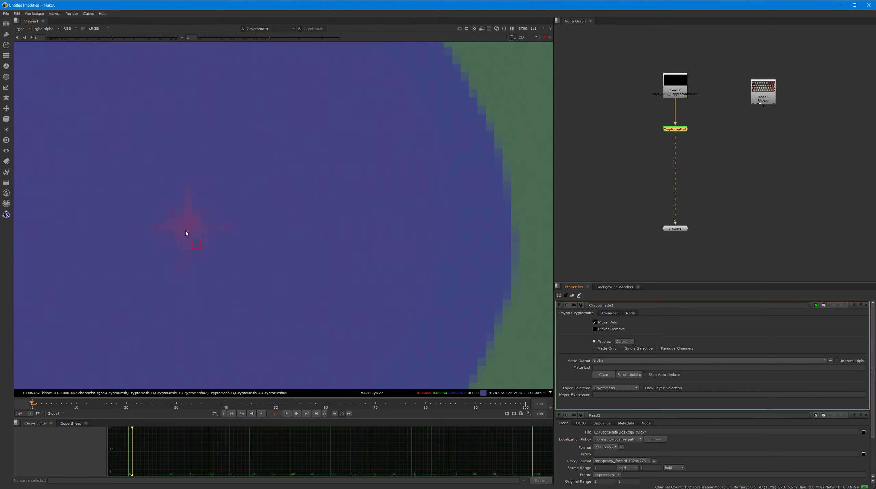
left_click(187, 226, "ctrl")
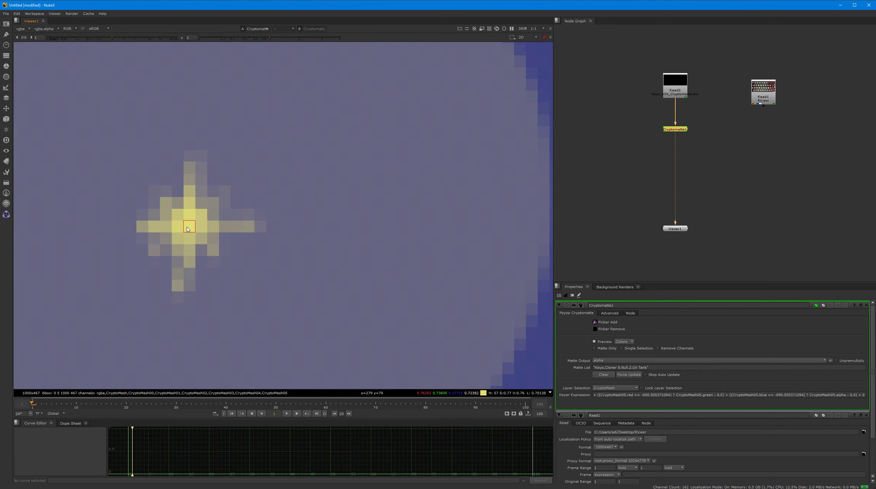
left_click(237, 249, "ctrl")
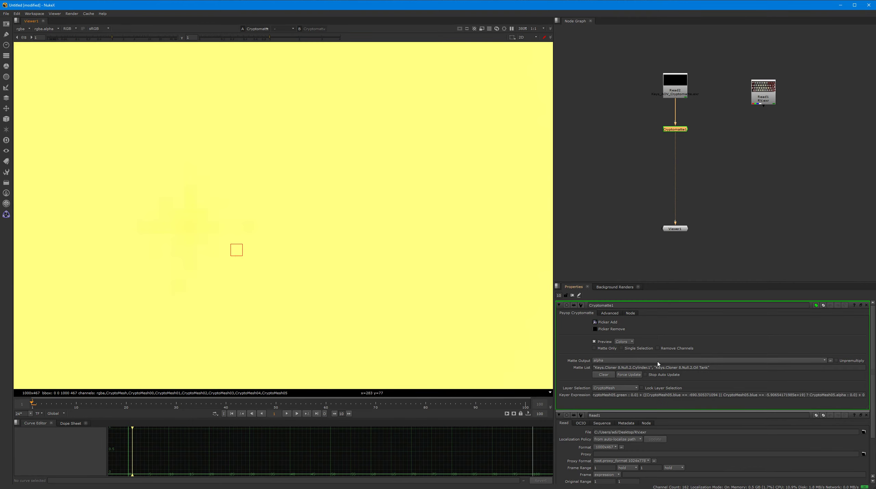
scroll(309, 215, "down", 6)
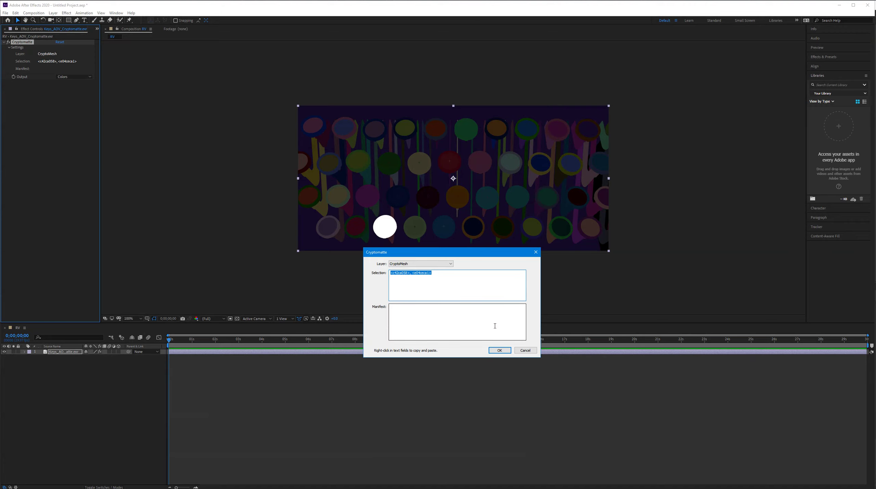
Step: Switch to After Effects, cancel the Cryptomatte settings dialog, then pick the background mesh between the keys and remove it from the selection
left_click(526, 349)
scroll(378, 239, "up", 6)
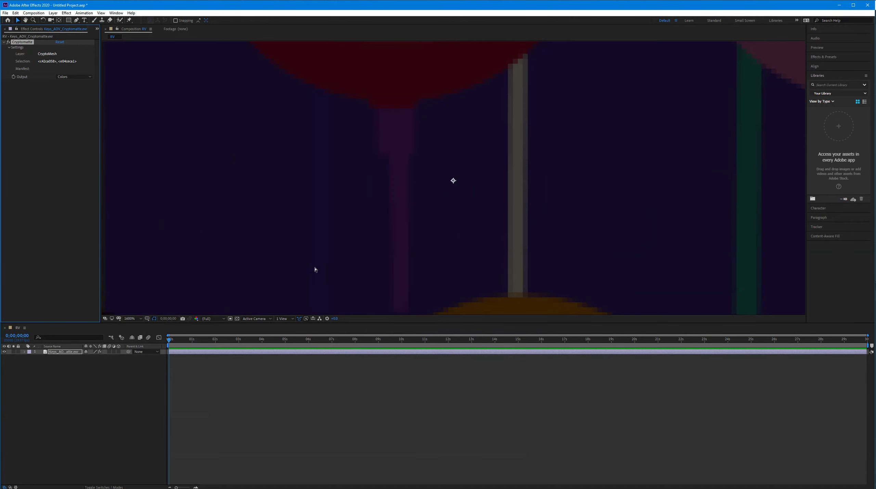
left_click(315, 270)
left_click(454, 233)
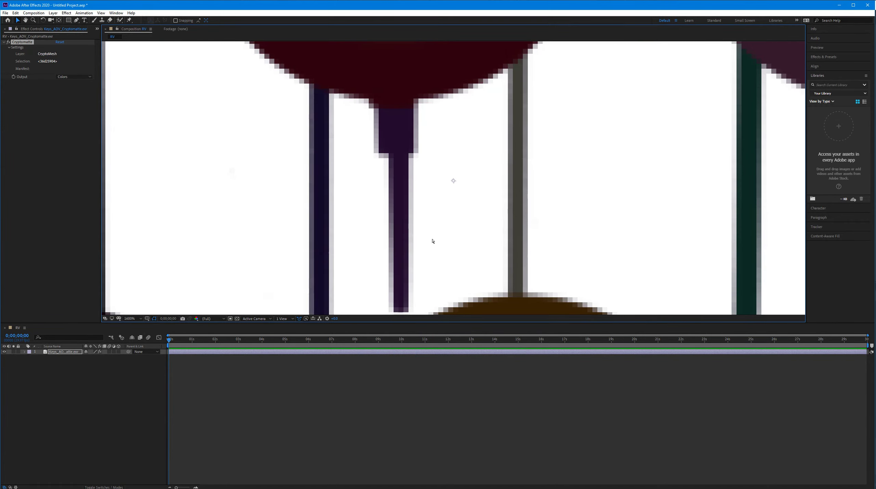
left_click(450, 233, "alt")
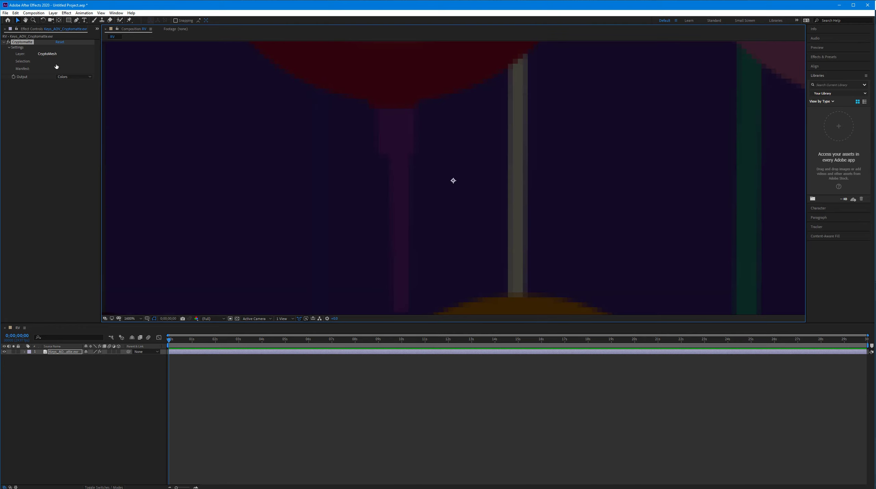
scroll(422, 197, "down", 6)
scroll(372, 219, "up", 4)
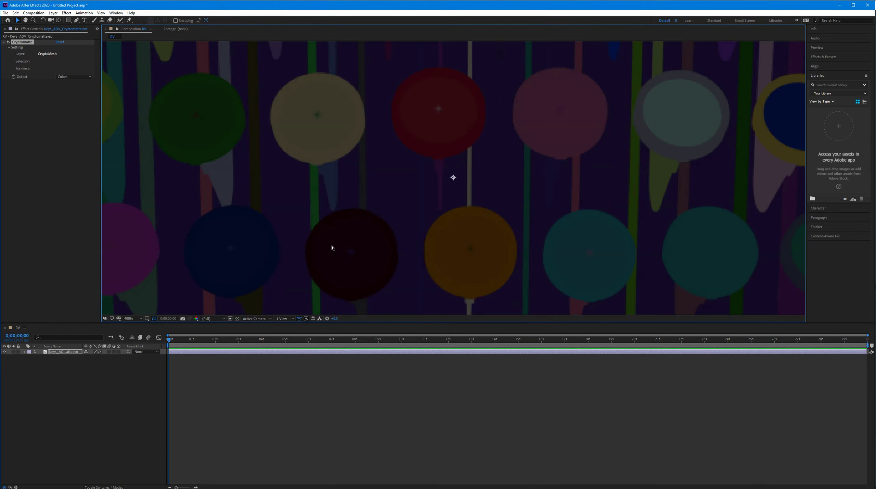
Step: Pick the background mesh, then replace it with the dark blue third-row key and its second overlapping matte
left_click(300, 242)
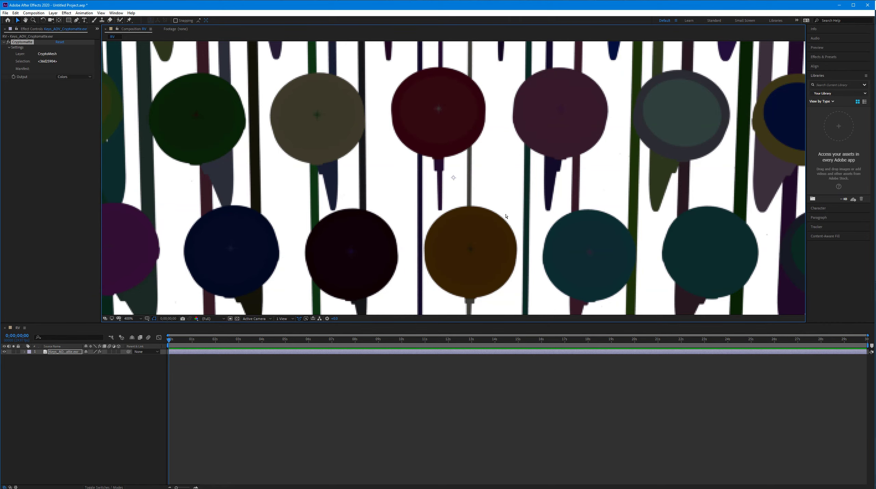
left_click(366, 237)
left_click(278, 275)
left_click(262, 266)
left_click(277, 246)
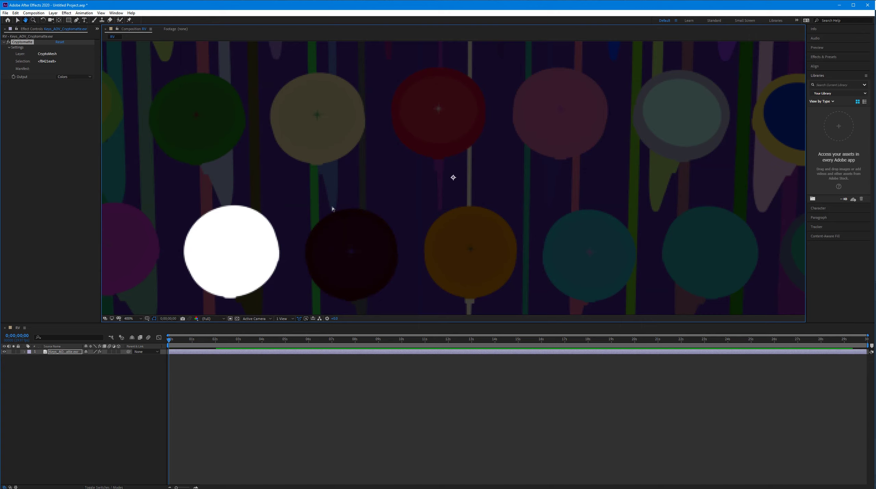
left_click(270, 261, "alt")
left_click(245, 260)
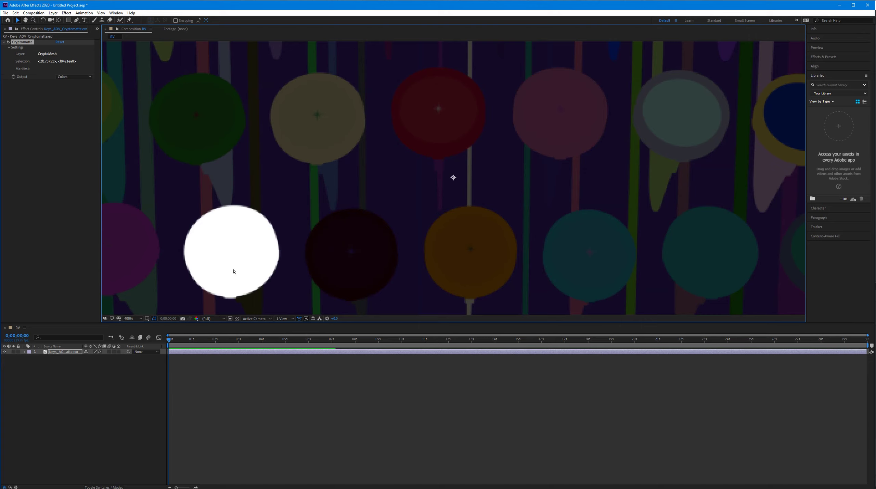
Step: Pick the dark maroon third-row key's overlapping mattes, remove them from the selection and undo the removal
scroll(267, 279, "down", 2)
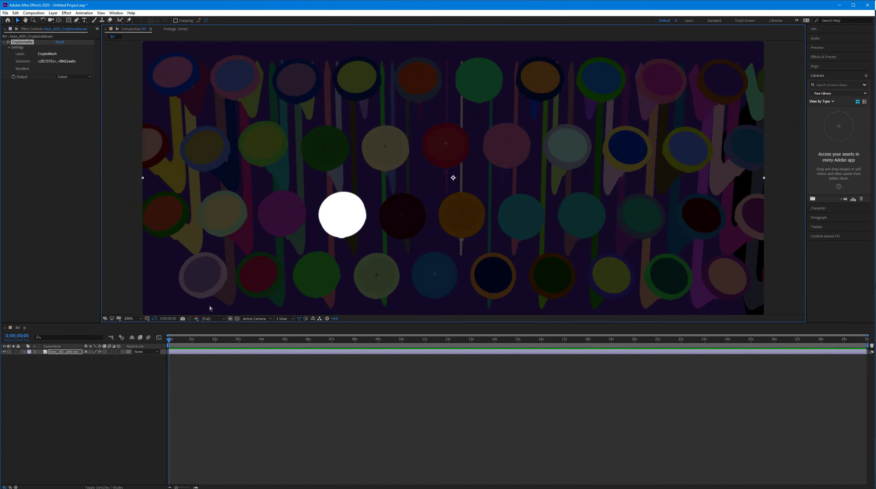
key("period")
key("period")
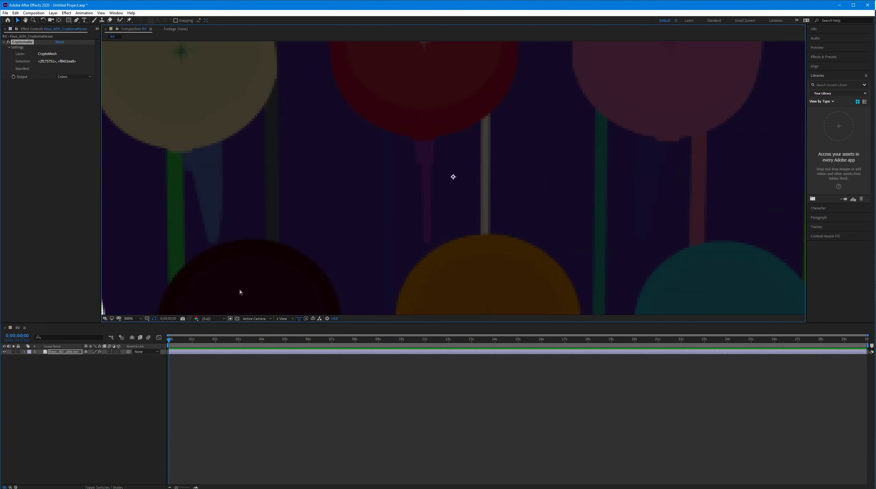
left_click(251, 277)
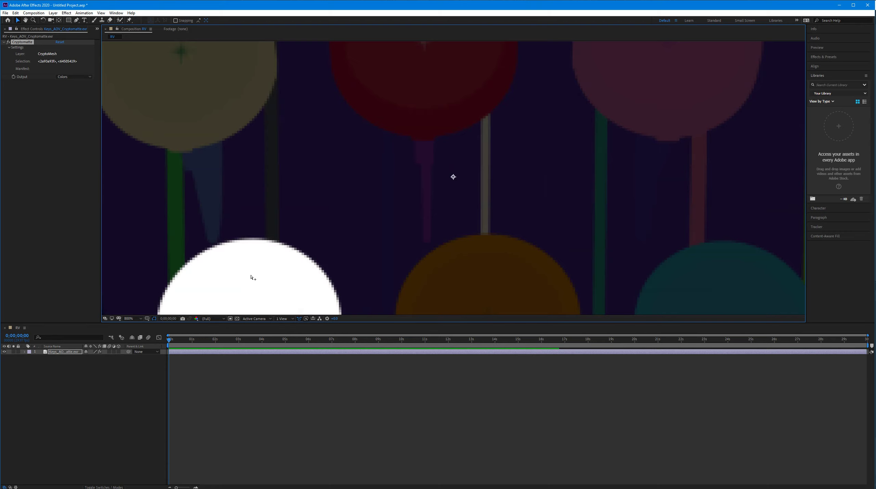
left_click(252, 269, "shift")
left_click(245, 281, "alt")
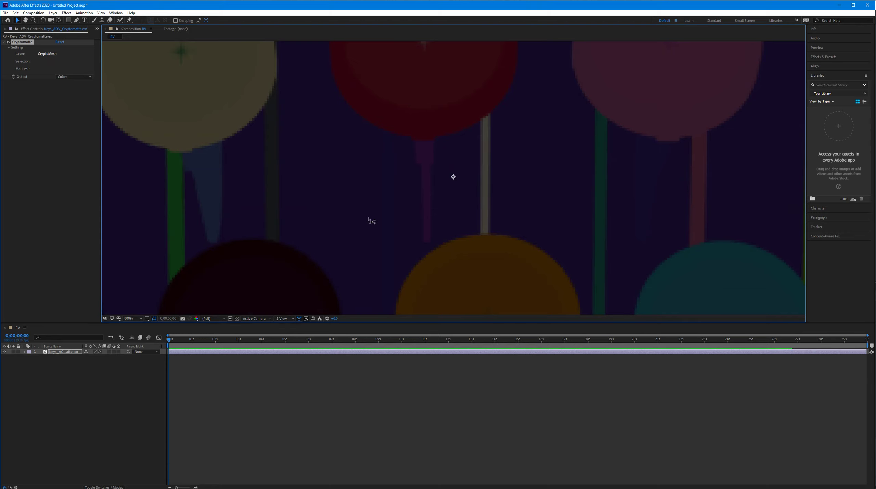
key("ctrl+z")
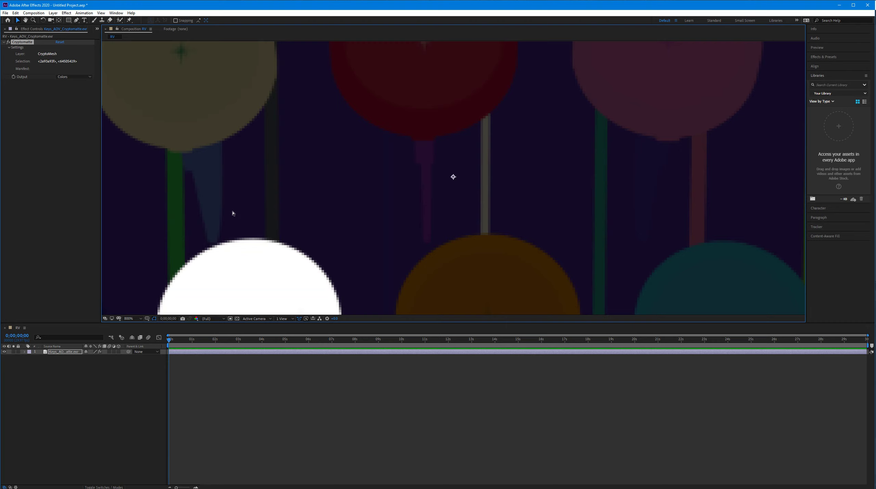
Step: Pick the background mesh along with its overlapping matte, then deselect the Cryptomatte effect and look over the composition
key("period")
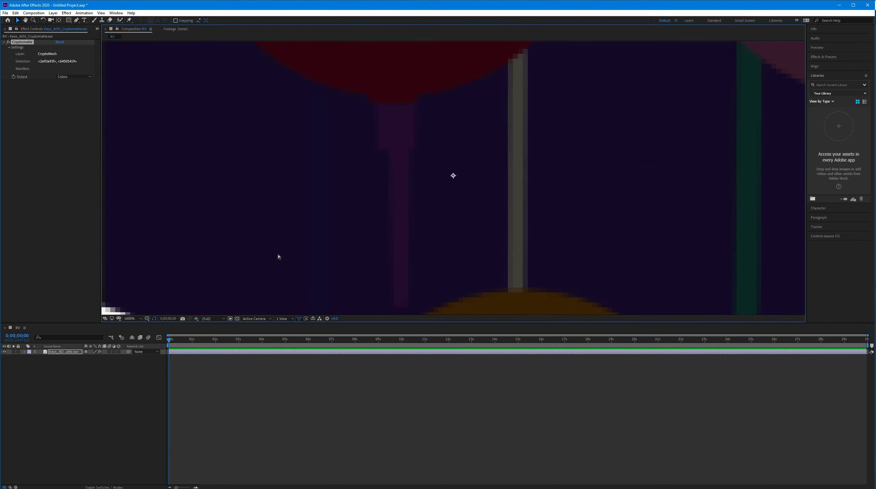
left_click(310, 262)
key("comma")
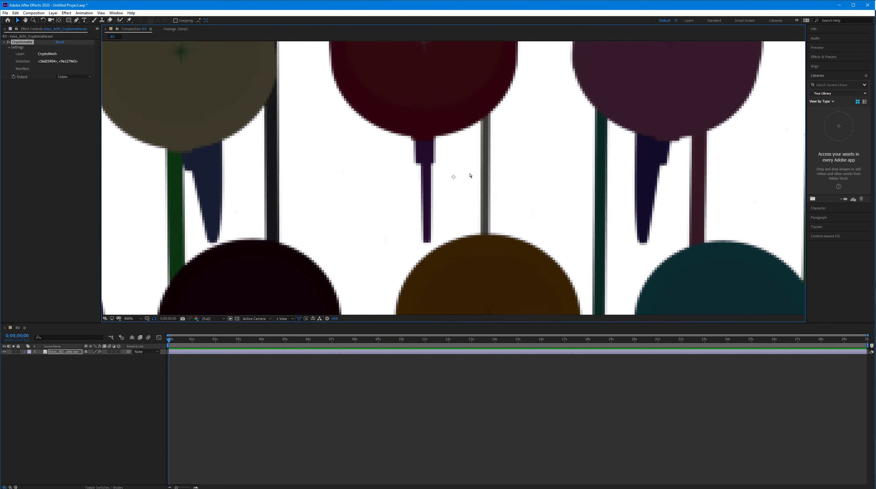
left_click(66, 138)
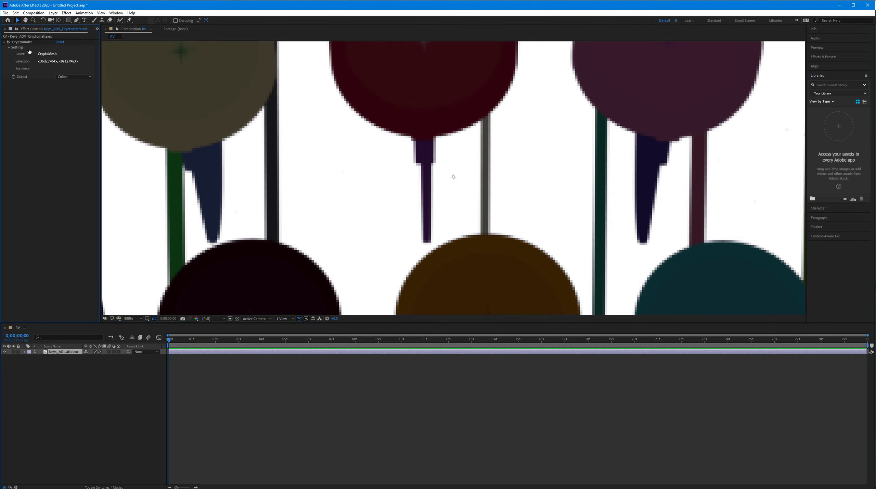
scroll(405, 174, "down", 10)
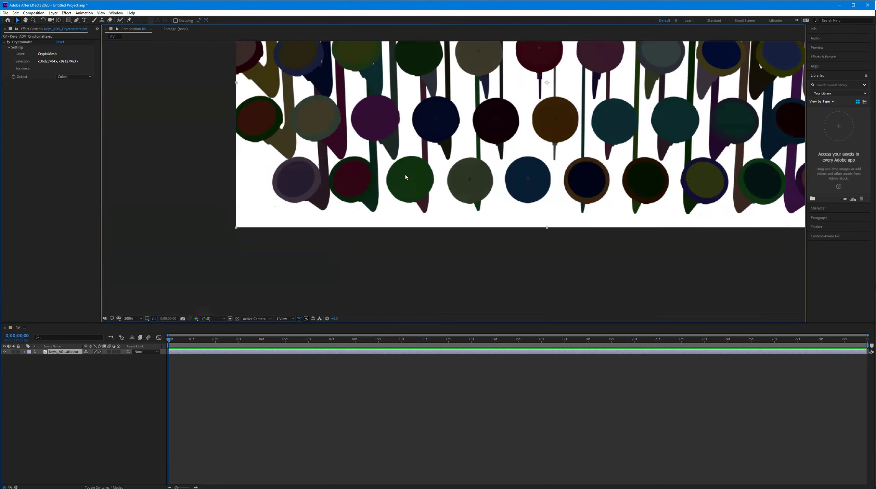
scroll(399, 225, "up", 5)
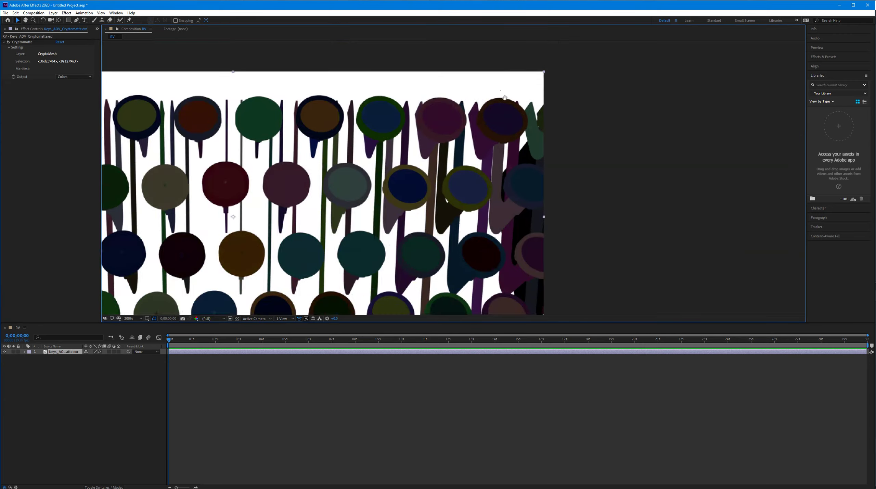
left_click_drag(444, 184, 660, 99)
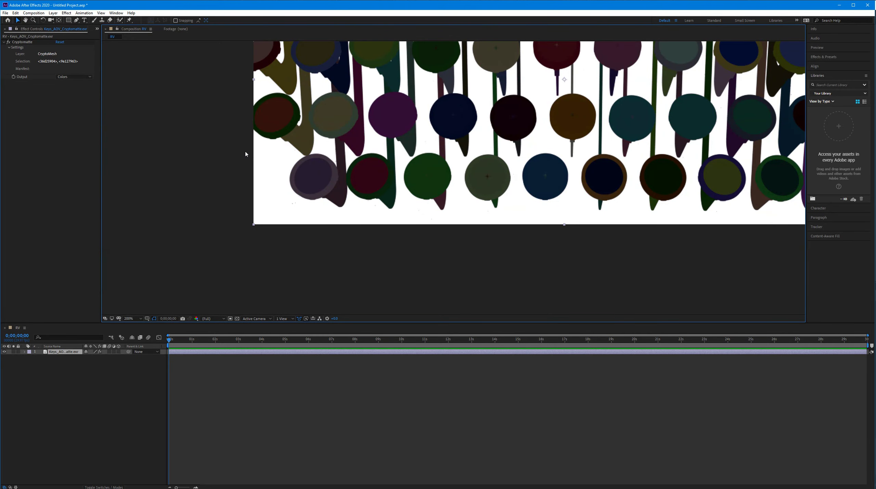
Step: Reselect the Cryptomatte effect, pick only the background mesh near the bottom-row keys, and deselect the effect again
left_click(21, 45)
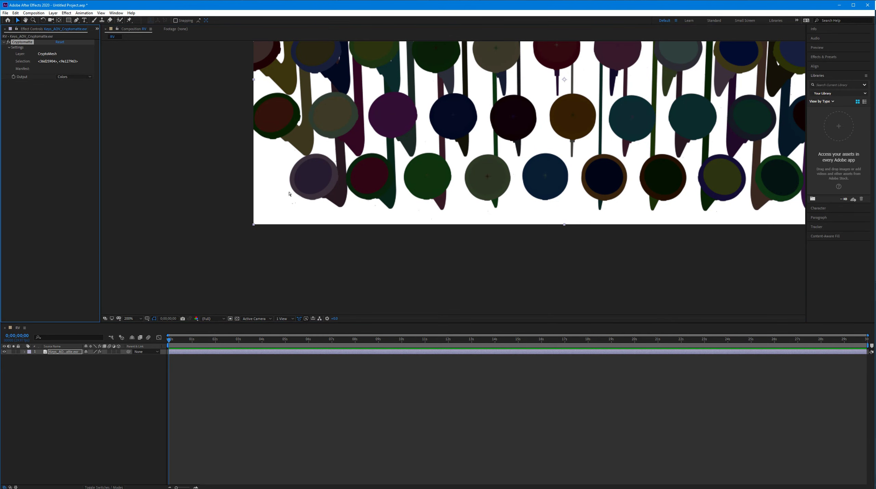
scroll(455, 180, "up", 3)
left_click(416, 160)
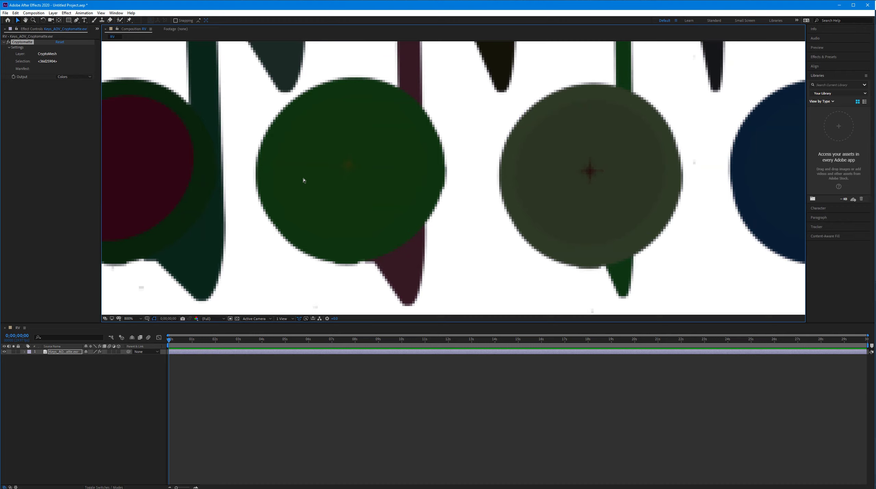
left_click(19, 46)
left_click(75, 129)
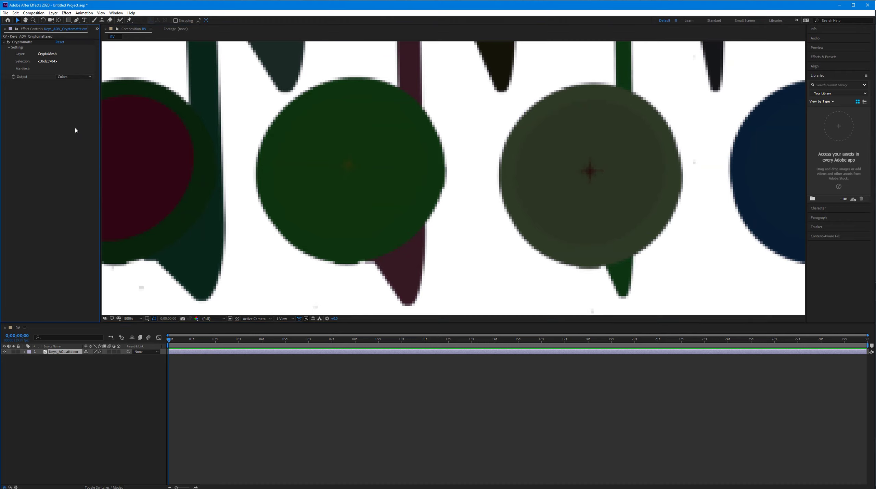
middle_click_drag(261, 242, 512, 216)
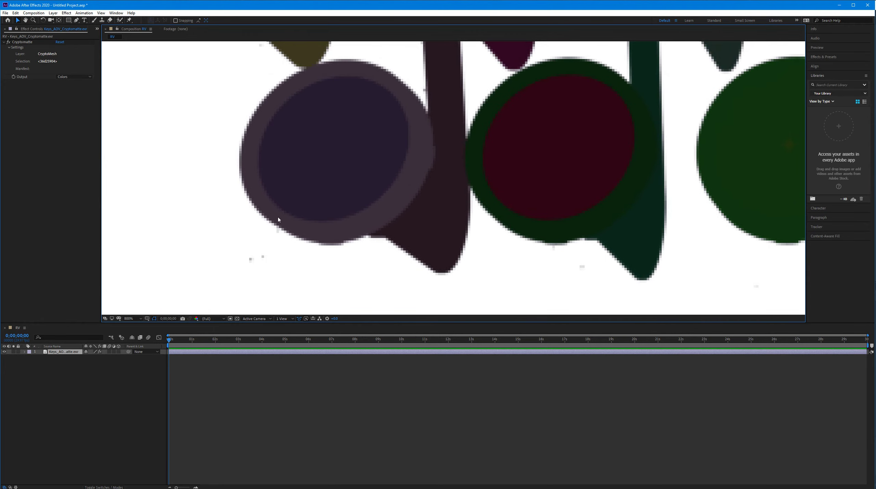
Step: Empty the stored selection in the Cryptomatte settings, then pick the arm behind the first bottom-row key and remove it again
left_click(54, 69)
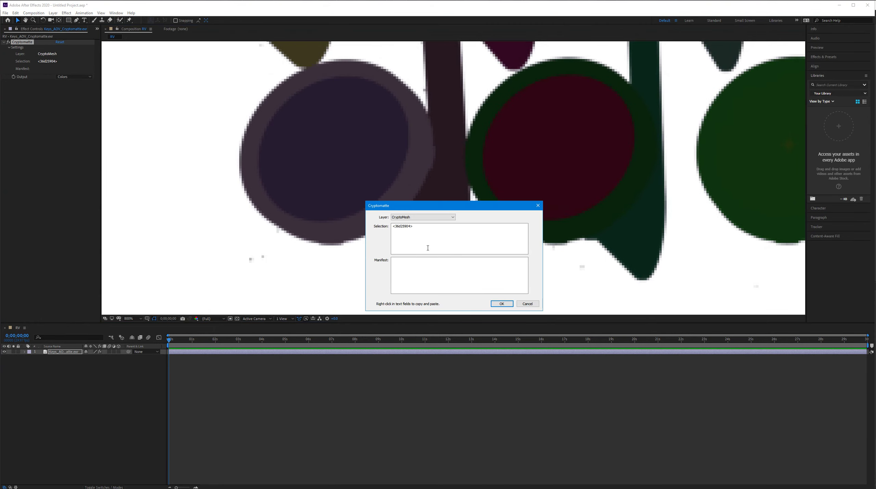
left_click_drag(427, 246, 342, 224)
key("BackSpace")
left_click(501, 304)
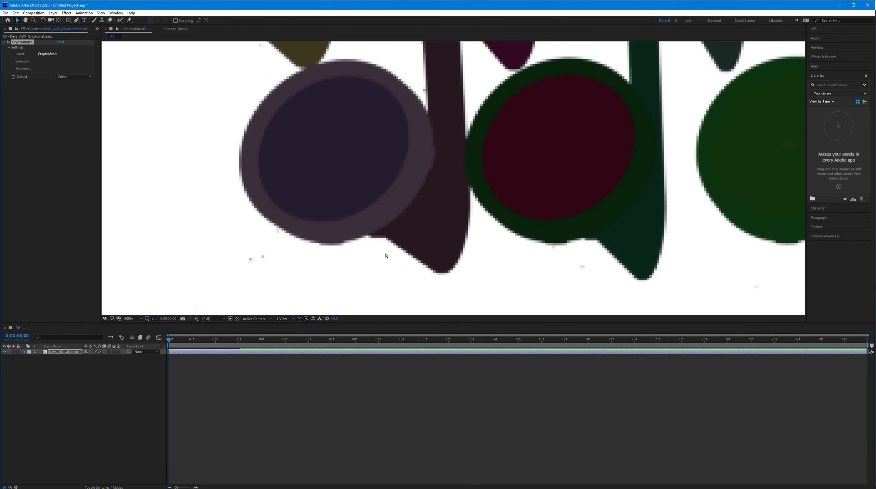
left_click(426, 199)
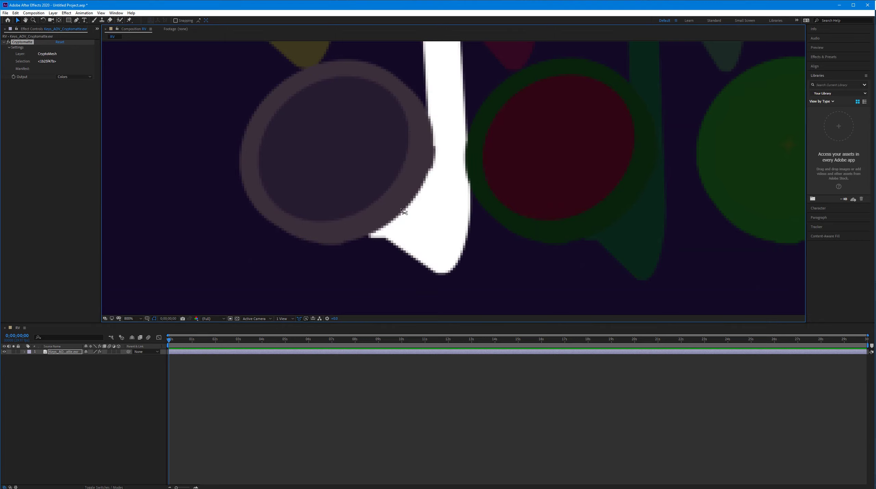
left_click(416, 208, "ctrl")
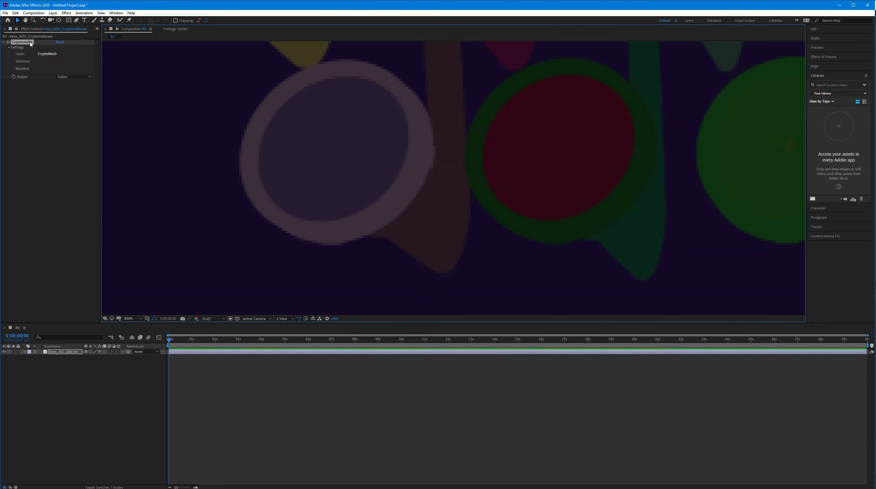
Step: Deselect the Cryptomatte effect and examine the green bottom-row key up close
left_click(92, 83)
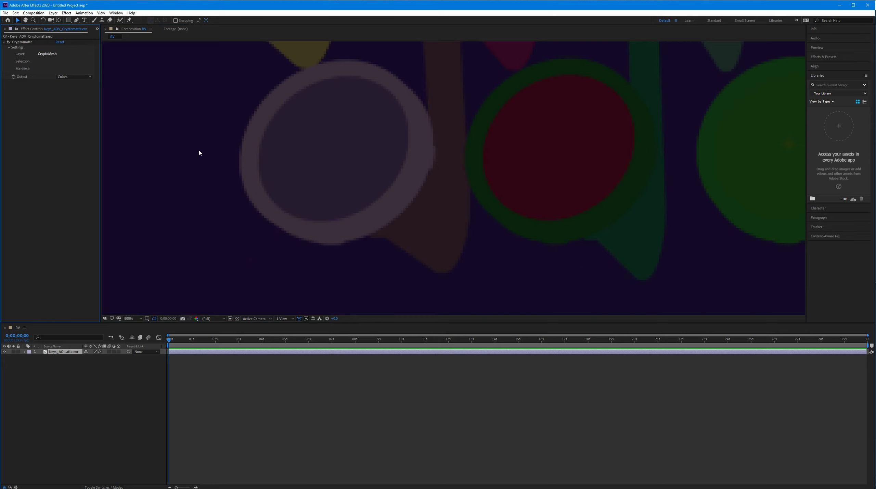
scroll(315, 192, "down", 4)
key("h")
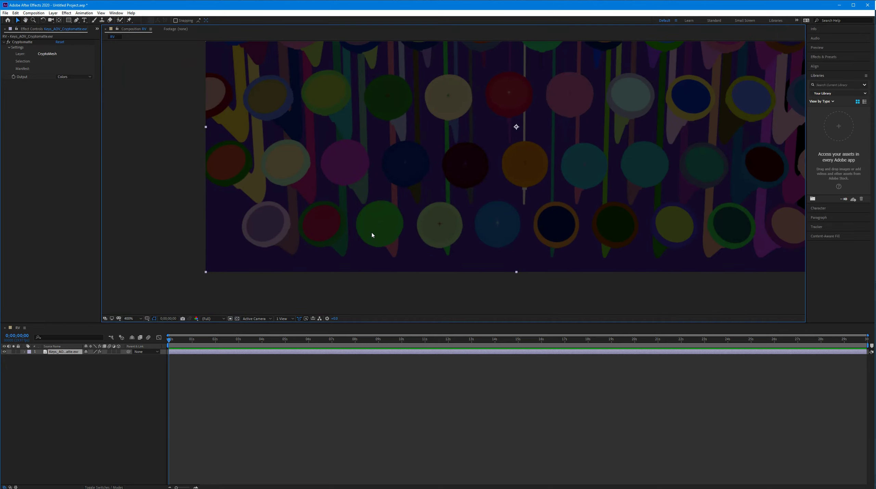
scroll(368, 240, "up", 4)
key("v")
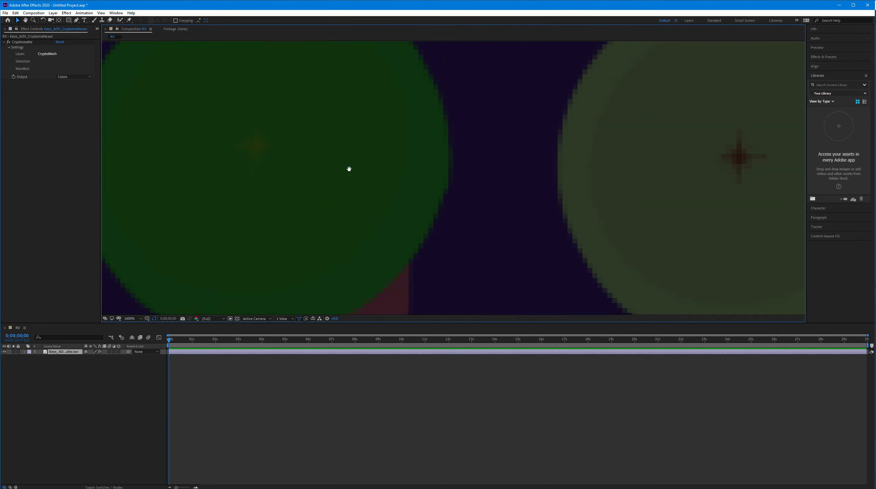
Step: Reselect the Cryptomatte effect and pick the green bottom-row key at its centre
middle_click_drag(350, 169, 486, 188)
middle_click_drag(387, 170, 375, 167)
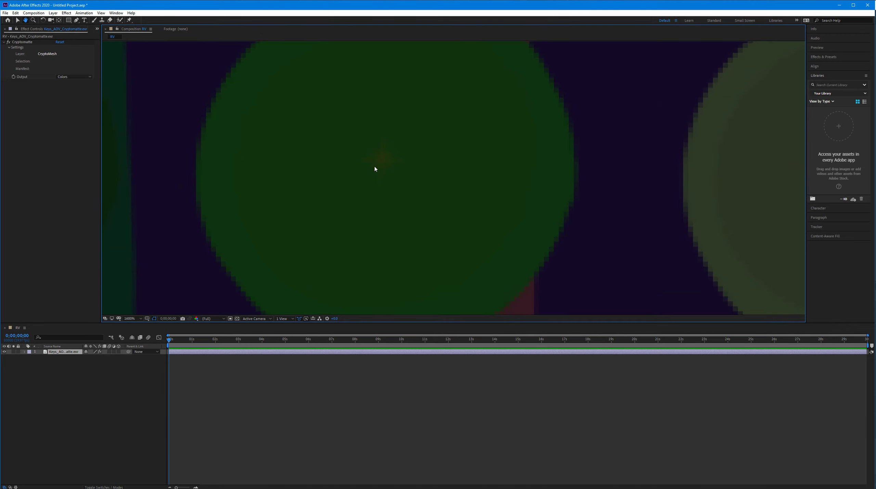
left_click(21, 41)
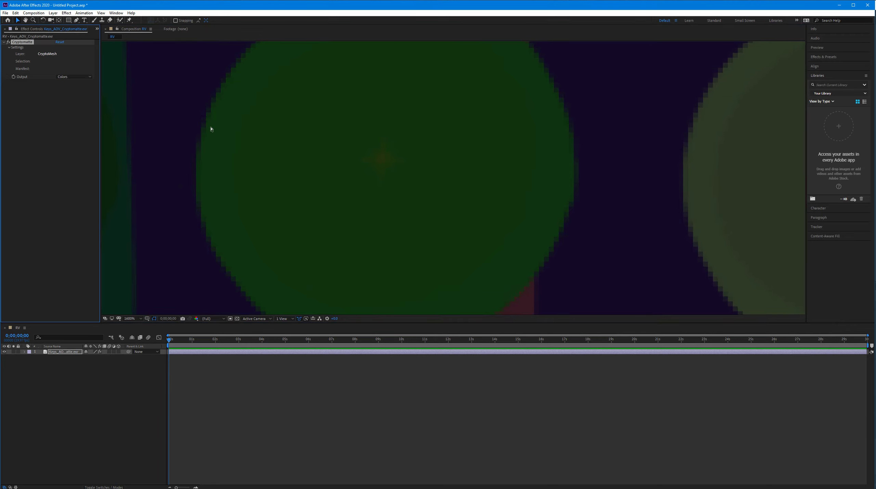
left_click(382, 162)
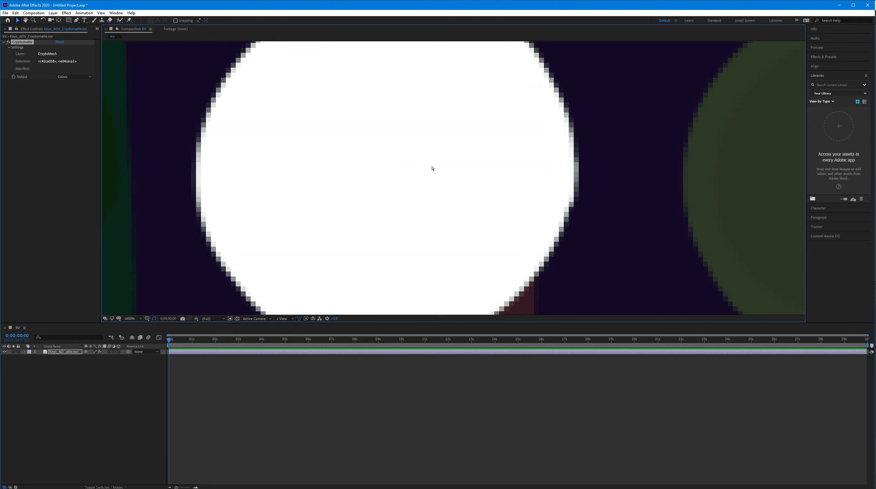
Step: Empty the stored selection in the Cryptomatte settings and pick the green bottom-row key again
left_click(76, 61)
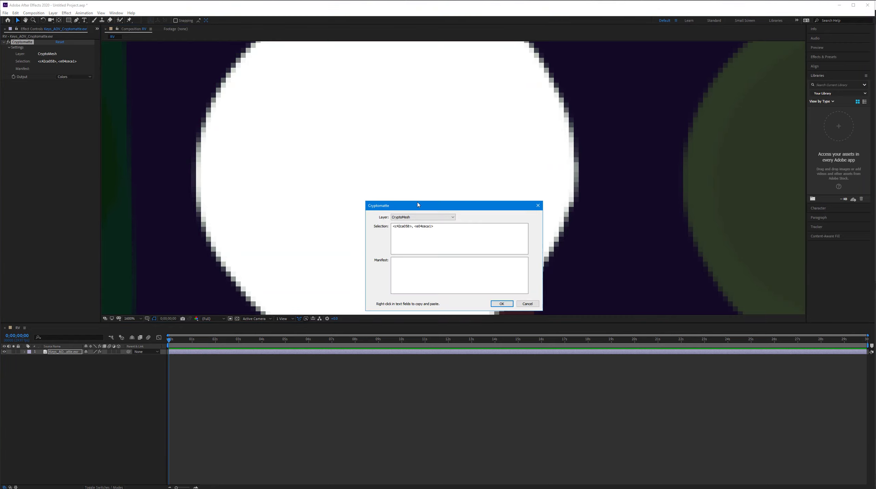
left_click_drag(444, 227, 327, 220)
key("BackSpace")
left_click(502, 304)
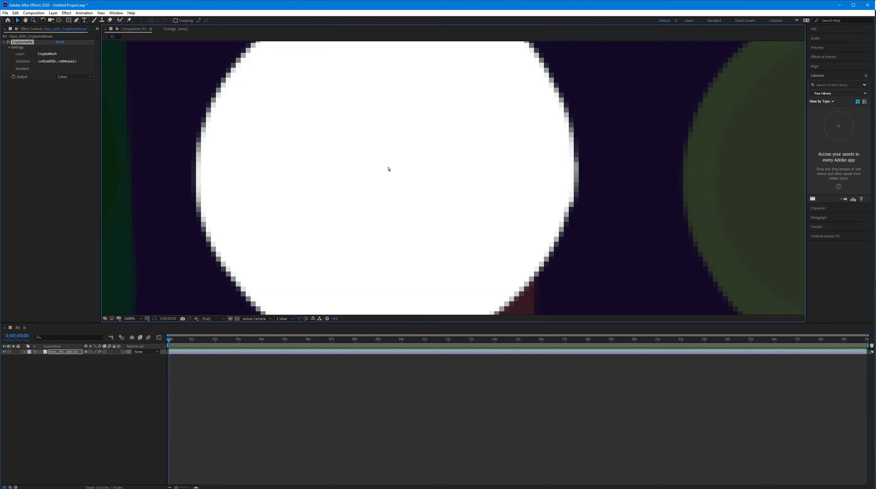
Step: Look over the picked key within the whole keyboard, then deselect the Cryptomatte effect
scroll(397, 169, "down", 3)
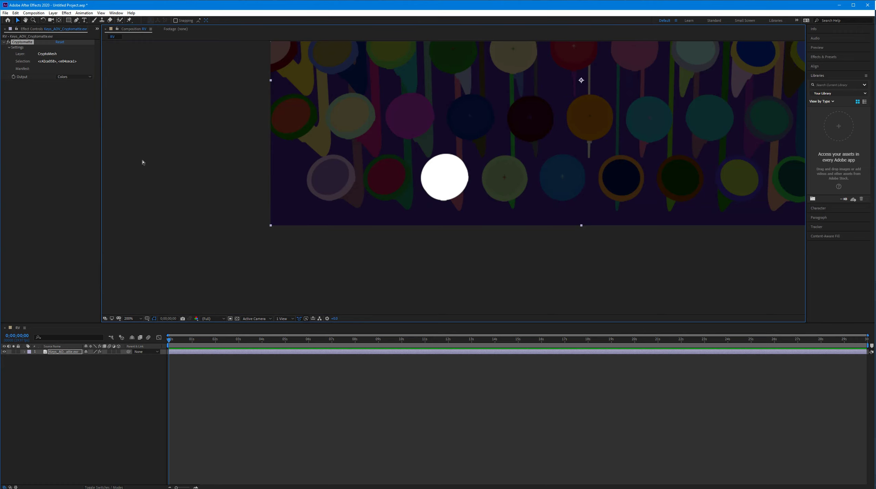
left_click(30, 43)
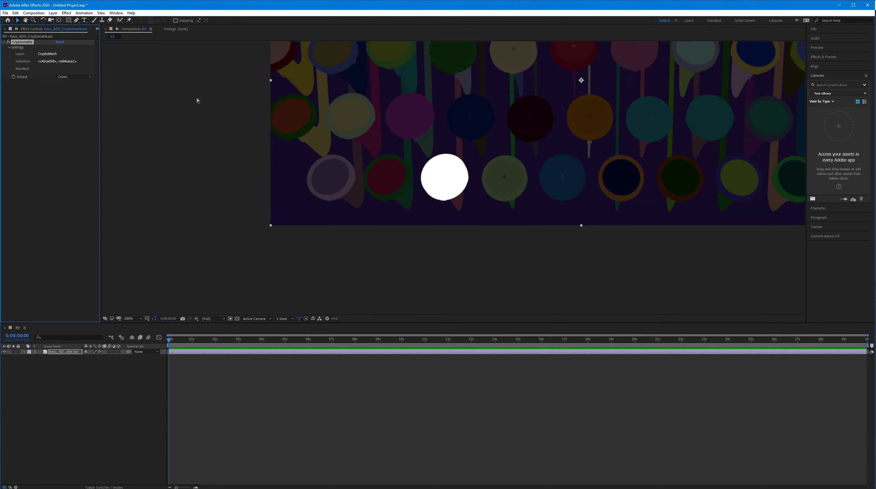
left_click(61, 113)
middle_click_drag(507, 152, 341, 248)
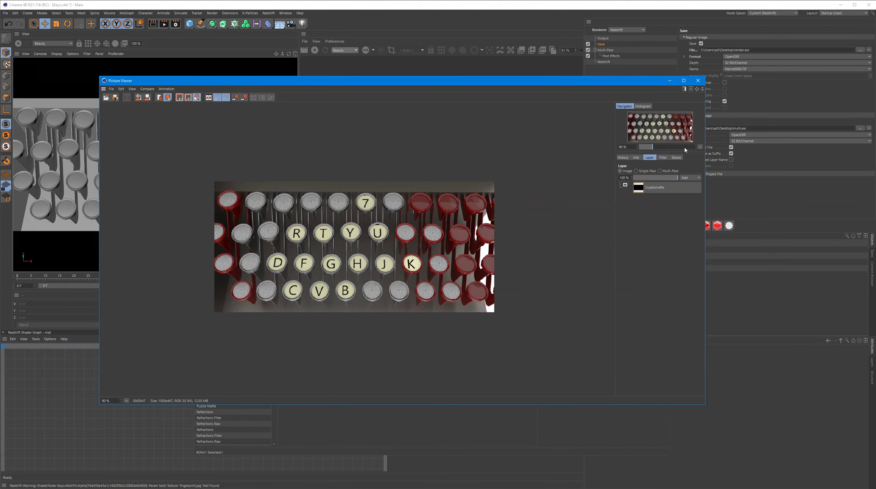
Step: Switch to Cinema 4D, close the Picture Viewer, and rename the existing Cryptomatte AOV as names
left_click(698, 80)
left_click(360, 293)
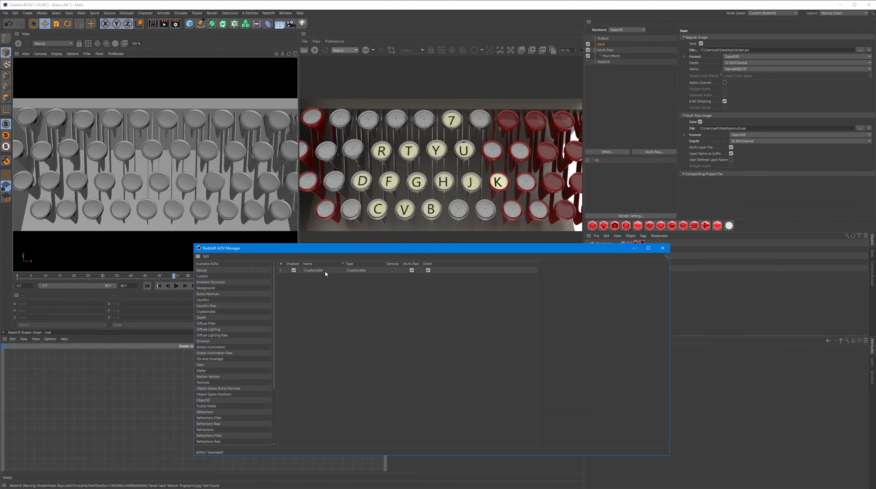
left_click(626, 294)
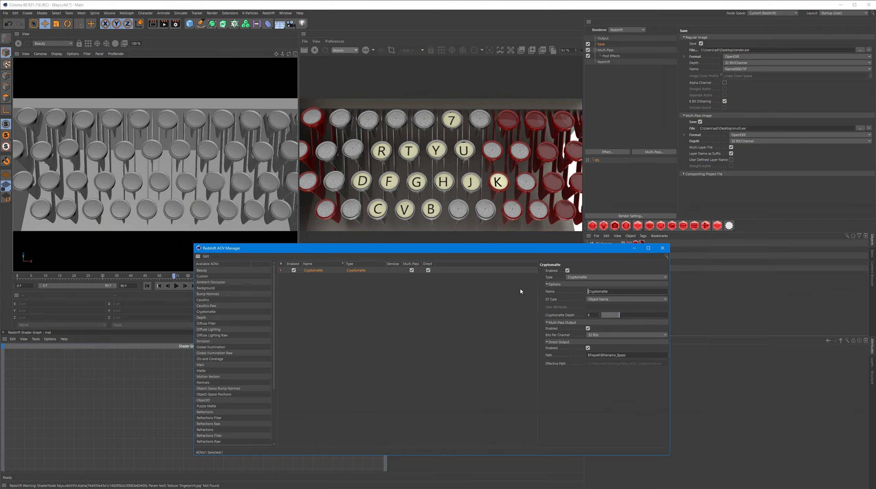
key("ctrl+a")
type("names")
Step: Add three more Cryptomatte AOVs and name them materials, ids and userData
left_click_drag(211, 315, 315, 311)
left_click_drag(211, 311, 366, 317)
left_click(350, 276)
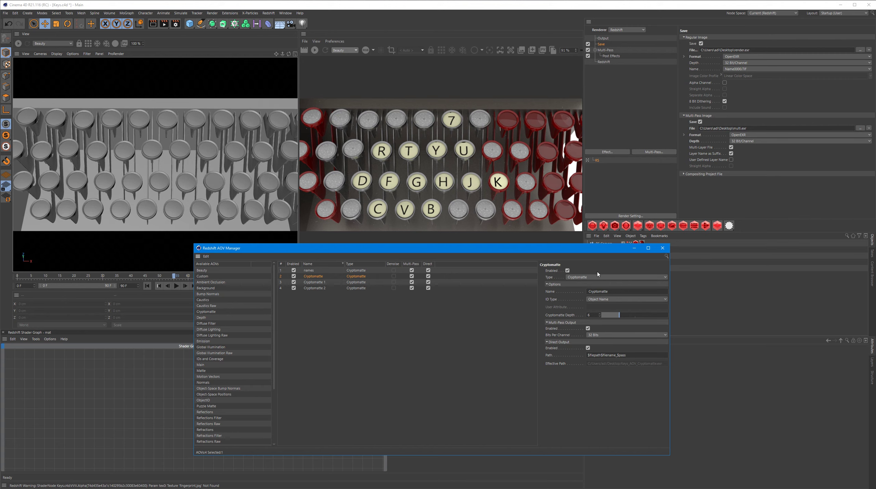
double_click(615, 291)
type("materials")
left_click(321, 282)
type("ids")
left_click(344, 290)
type("userr")
key("BackSpace")
type("Data")
left_click(393, 327)
Step: Set the ID type to User Attribute for userData, RS Object ID for ids, and Material Name for materials
left_click(313, 271)
left_click(311, 288)
left_click(612, 299)
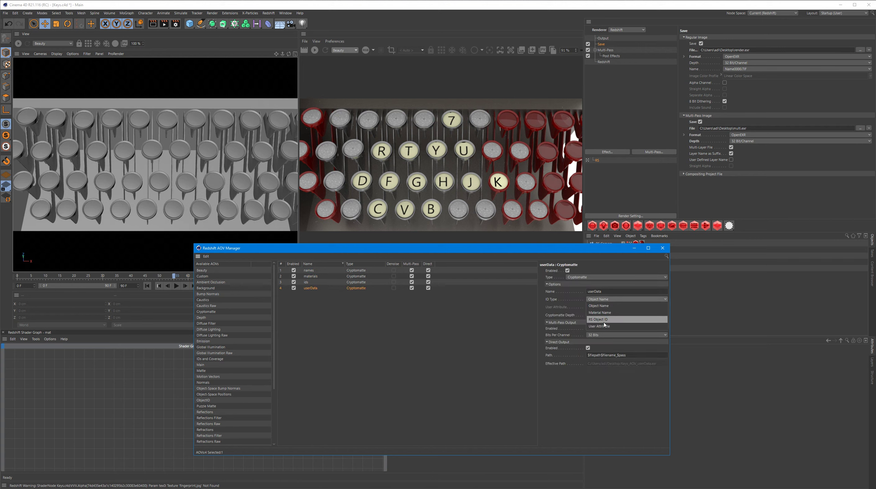
left_click(603, 326)
left_click(310, 281)
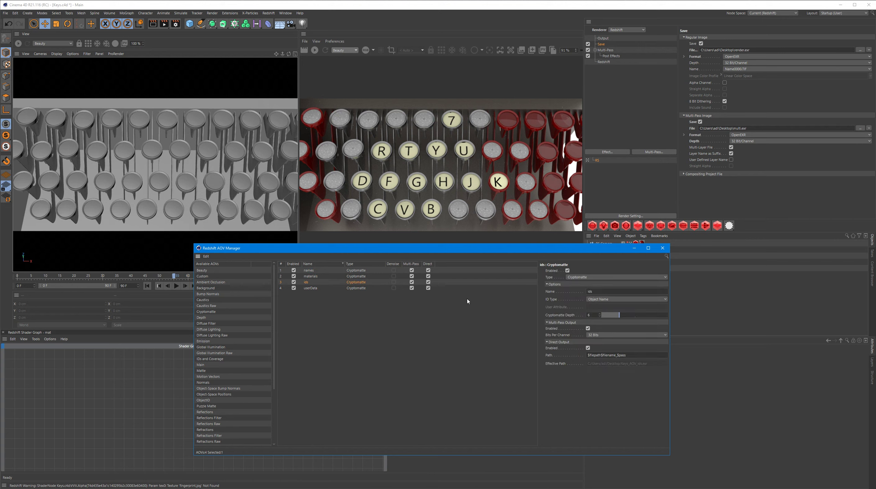
left_click(612, 300)
left_click(603, 319)
left_click(311, 276)
left_click(612, 299)
left_click(603, 312)
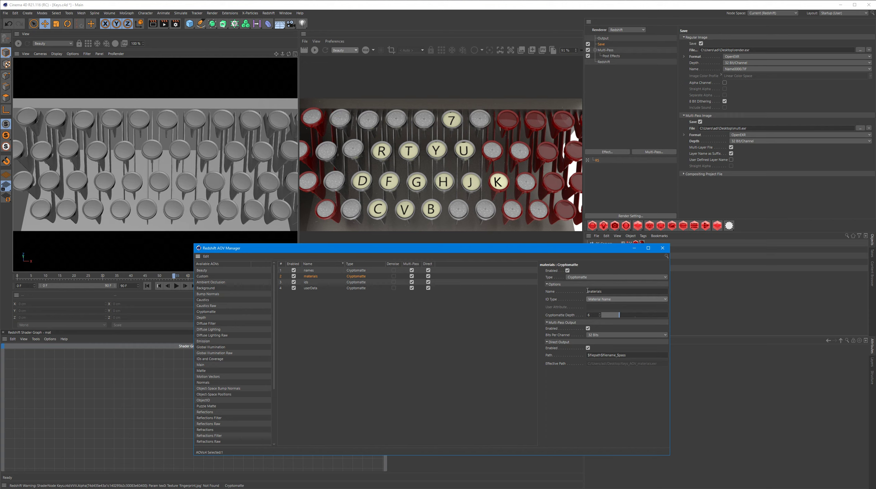
Step: Select the Keys null and view the scene outside the RS Camera as wireframe lines
left_click(307, 282)
left_click(307, 288)
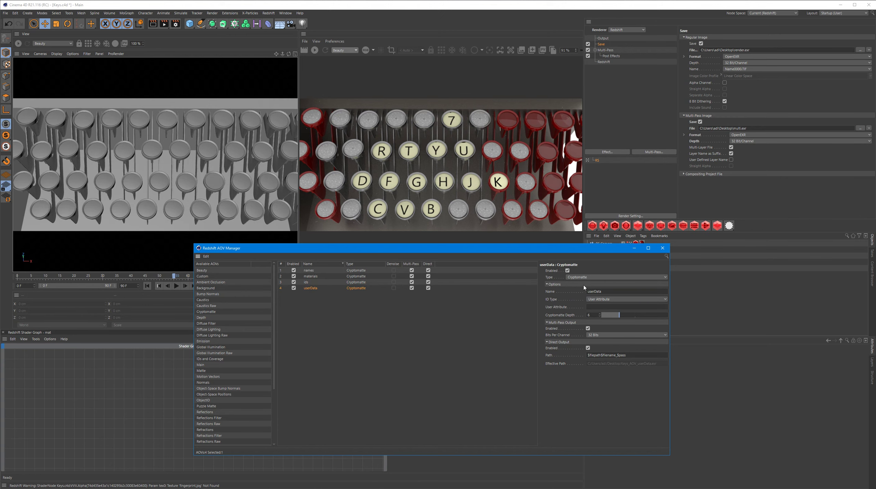
left_click_drag(588, 249, 488, 262)
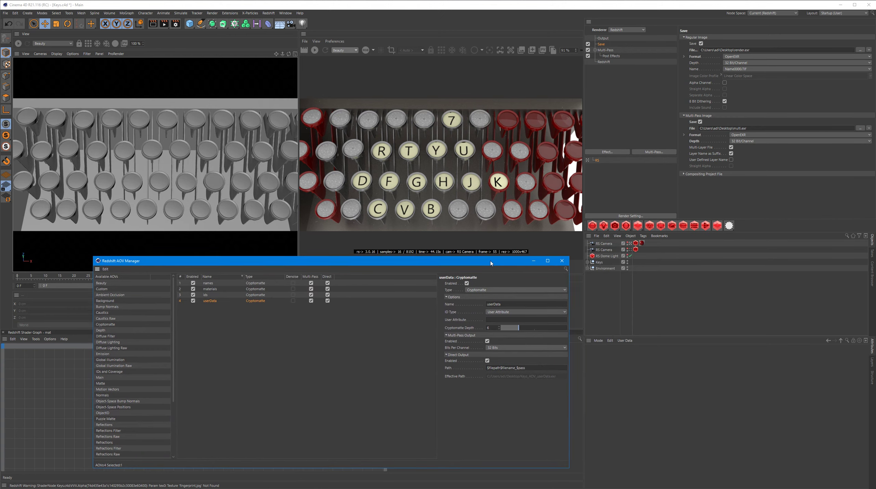
left_click(600, 263)
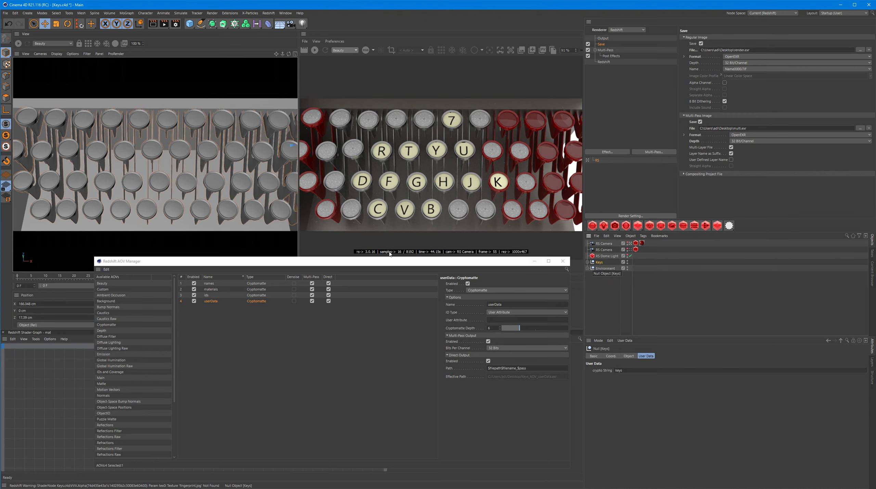
left_click(631, 243)
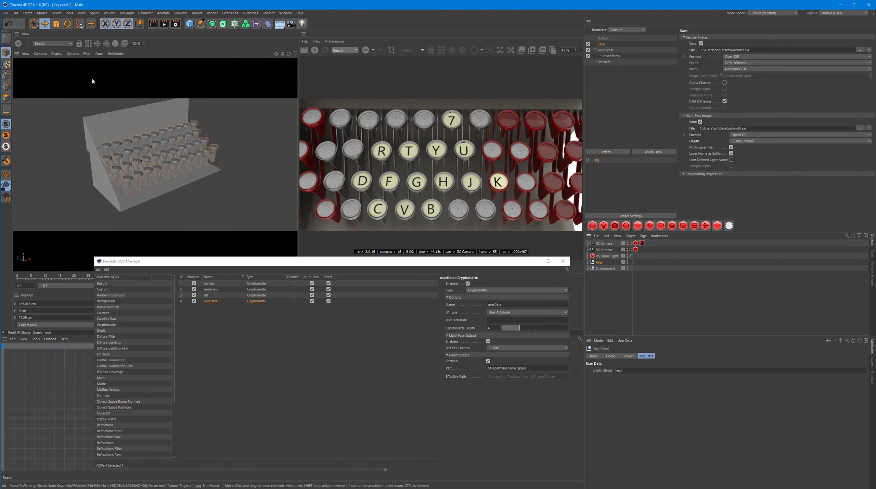
left_click(72, 54)
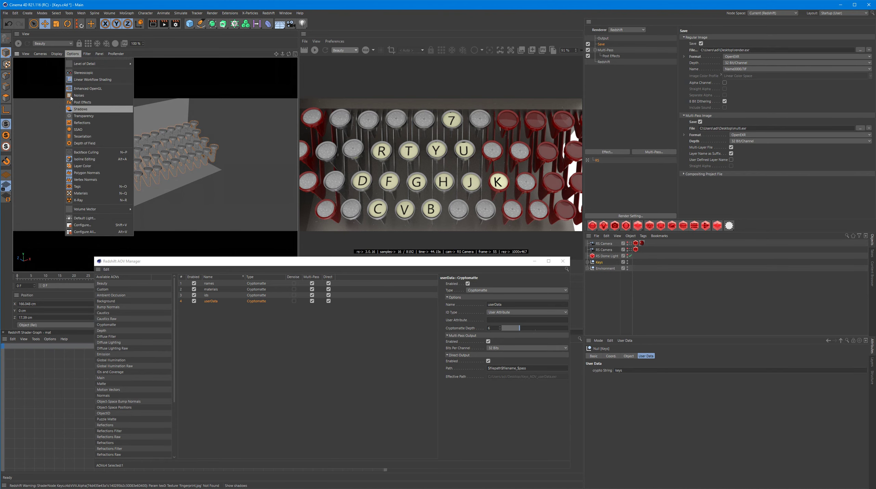
left_click(72, 109)
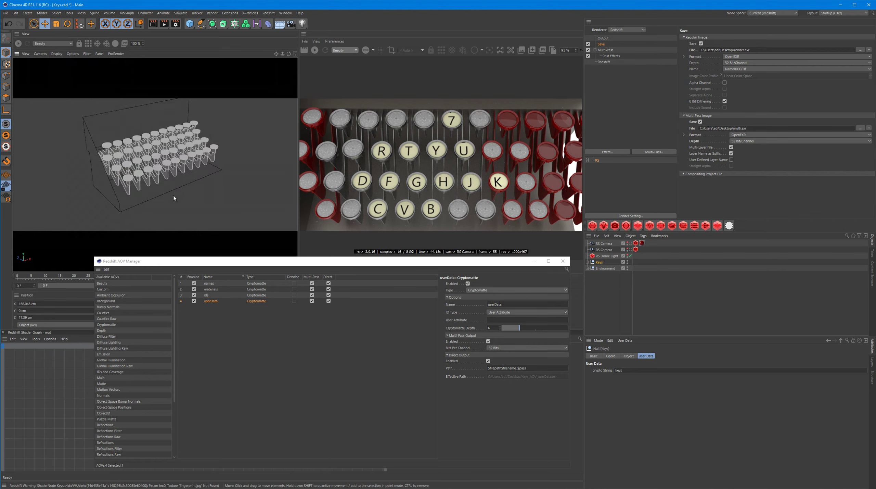
Step: Compare the crypto String user data of the Keys and Environment nulls
left_click(602, 285)
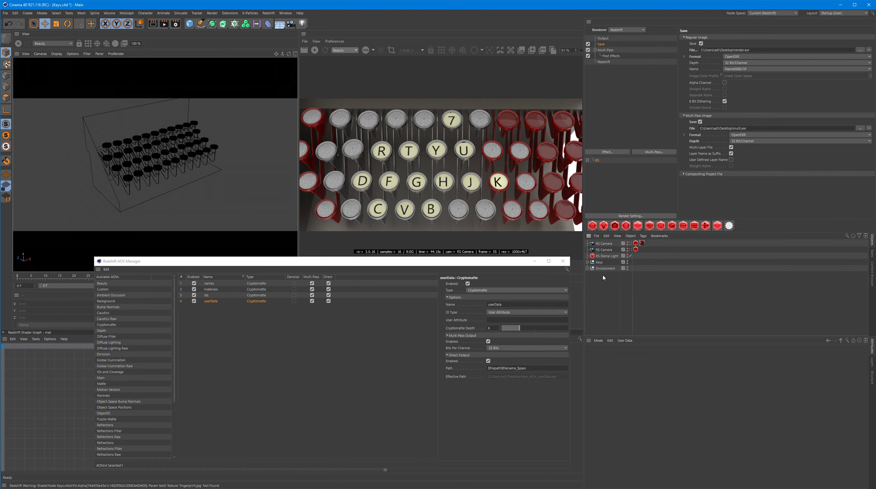
left_click(605, 268)
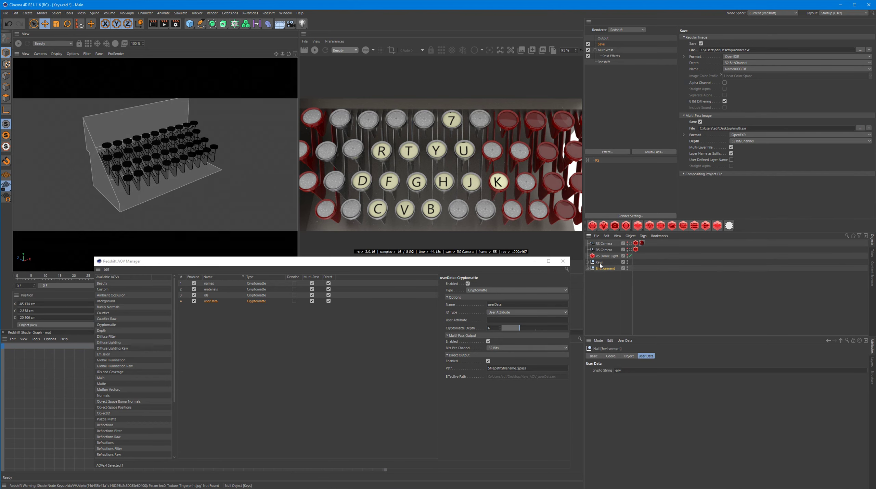
left_click(600, 262)
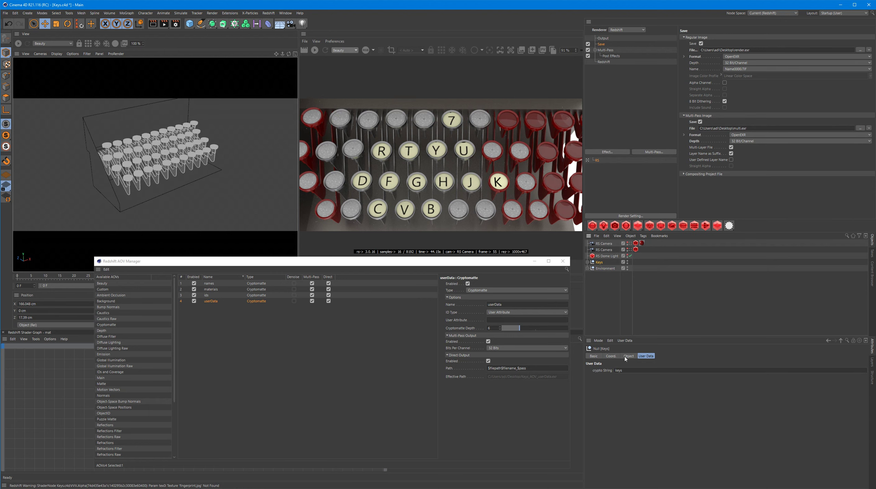
left_click(605, 268)
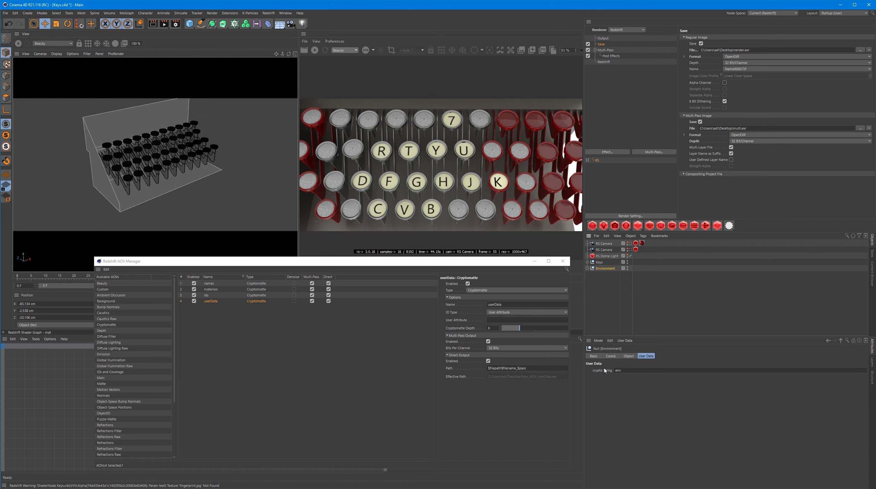
Step: Add a user data entry of type String with a placeholder default value to the Environment null
left_click(625, 340)
left_click(630, 350)
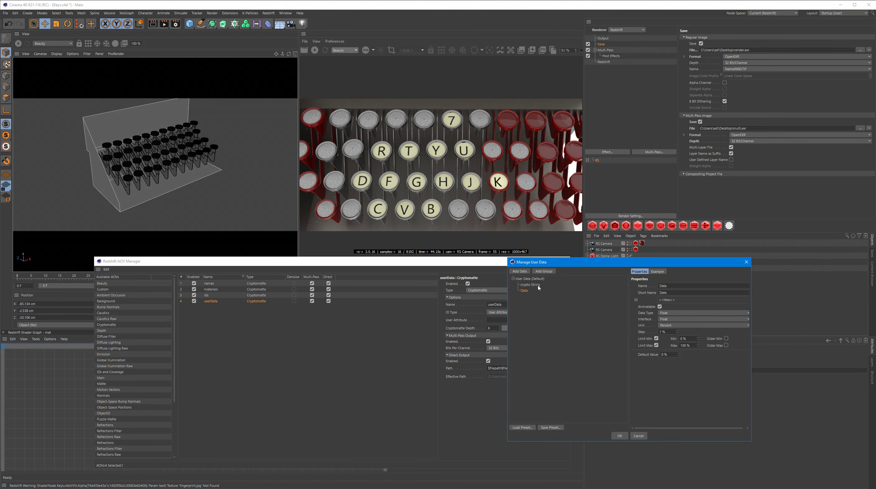
left_click(674, 313)
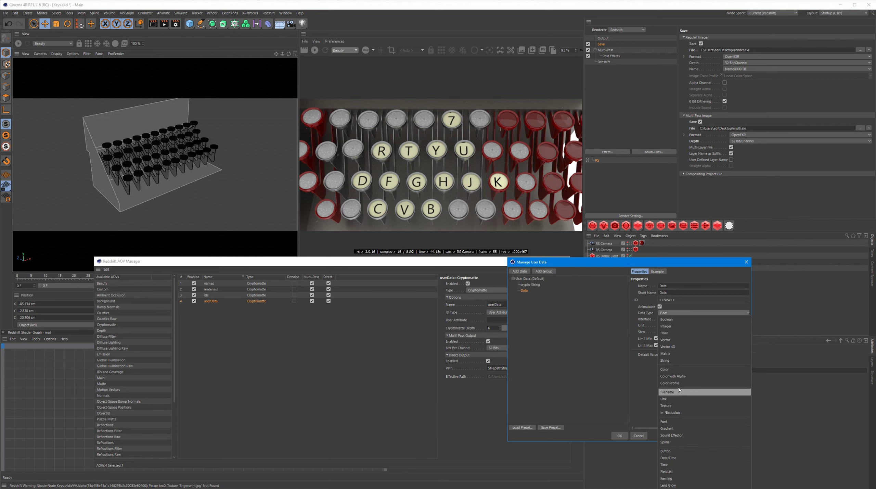
left_click(681, 361)
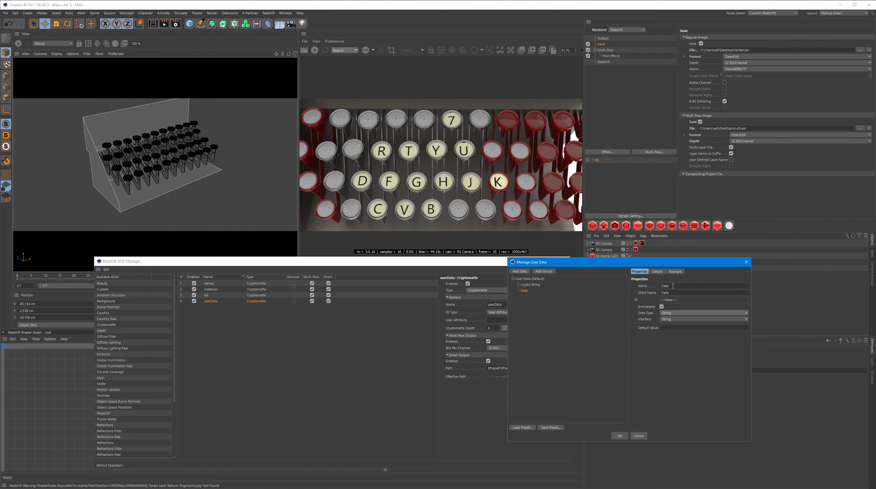
left_click(671, 328)
type("gjgf")
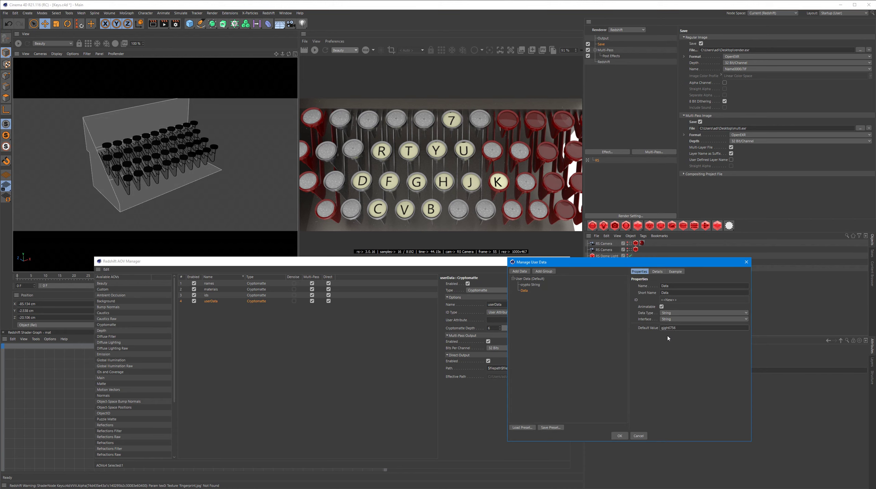
left_click(622, 435)
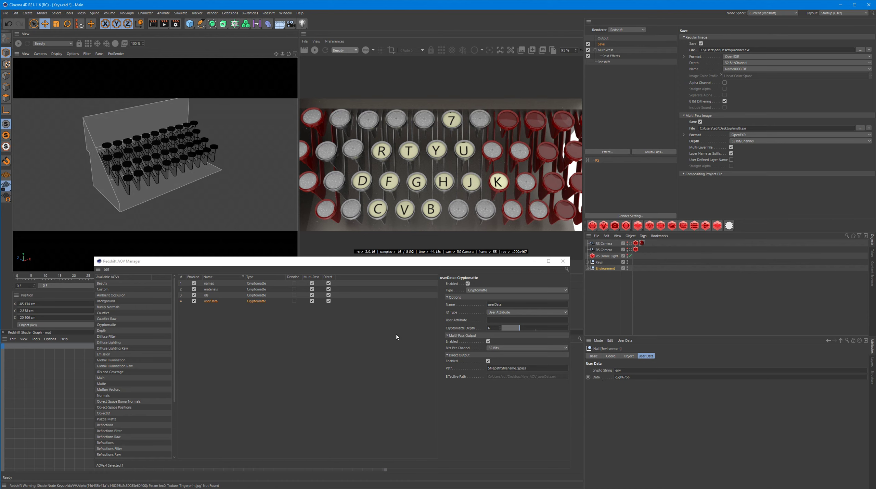
Step: Set the userData AOV's user attribute to cryptoString
left_click(498, 320)
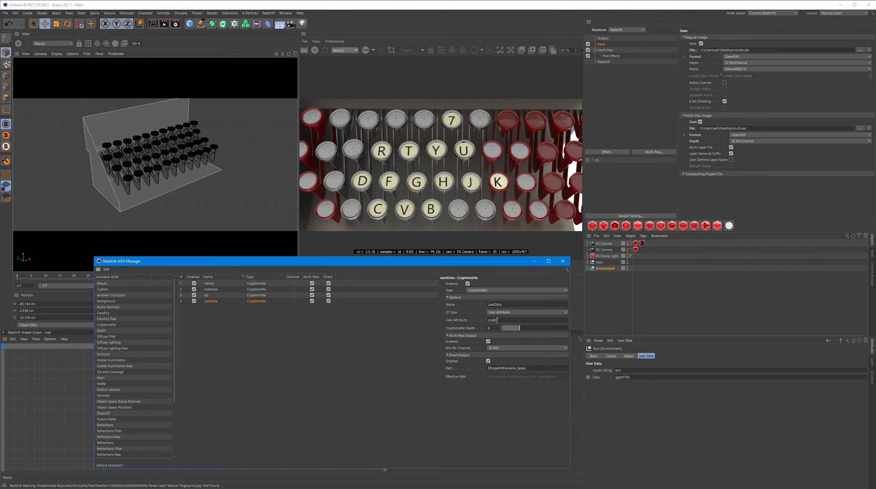
type("crypto String")
Step: Delete the extra Data entry from the Environment null's user data and rename crypto String as cryptoString
left_click(620, 341)
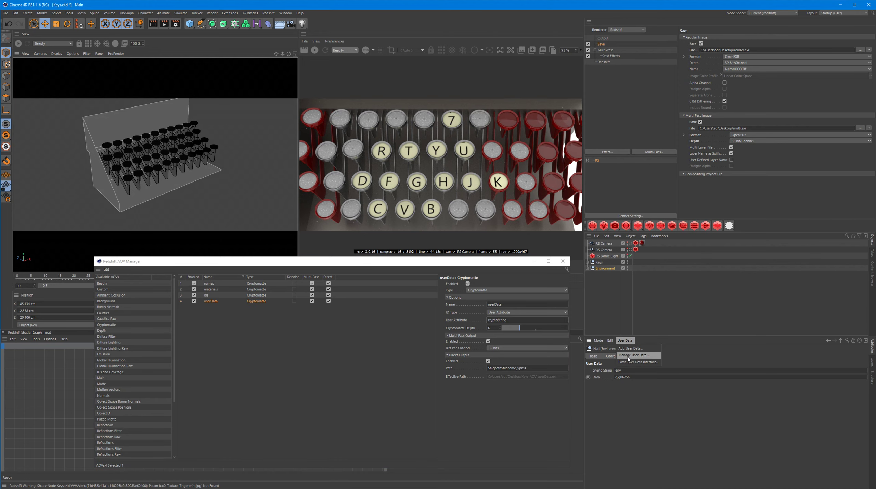
left_click(628, 356)
key("Delete")
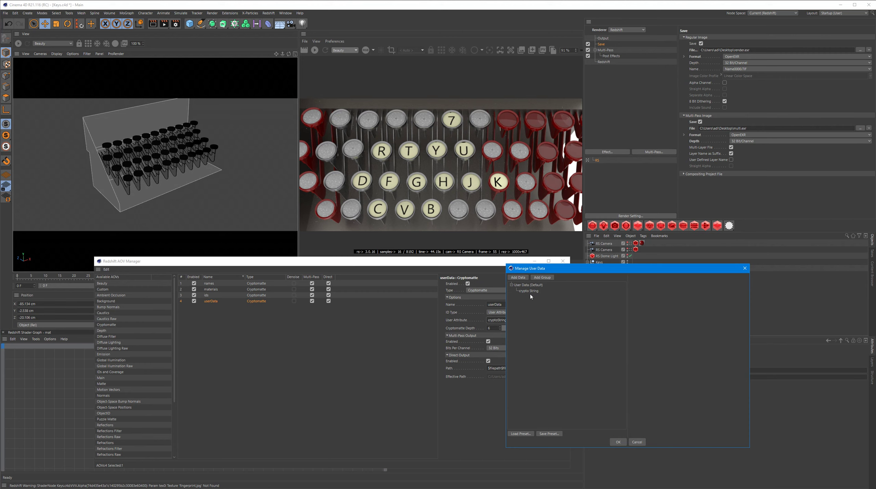
left_click(530, 293)
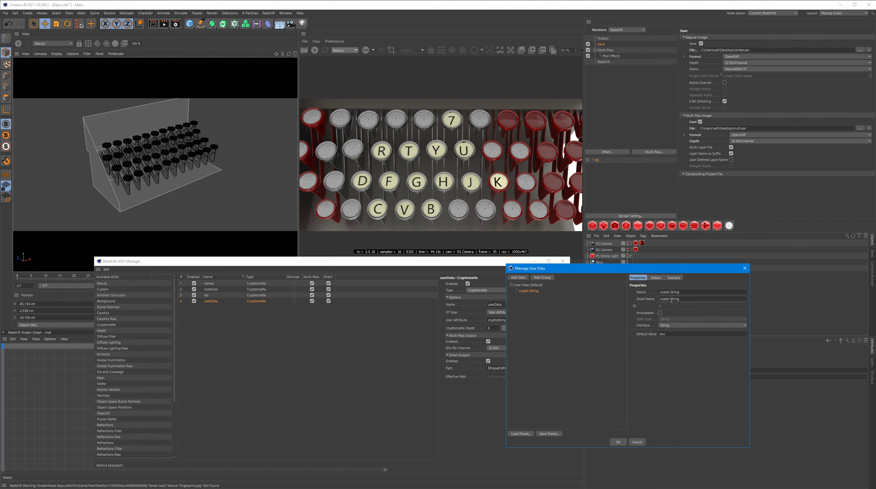
key("BackSpace")
left_click(618, 442)
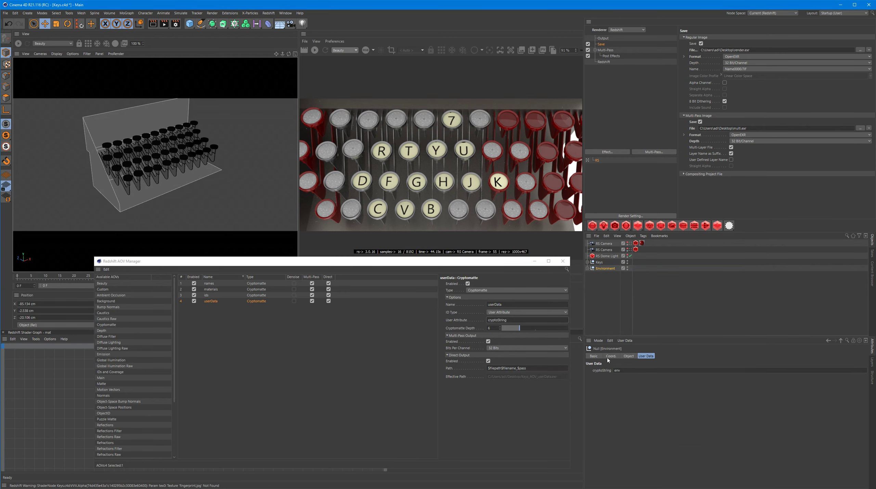
Step: Rename the Keys null's crypto String user data entry as cryptoString
left_click(603, 263)
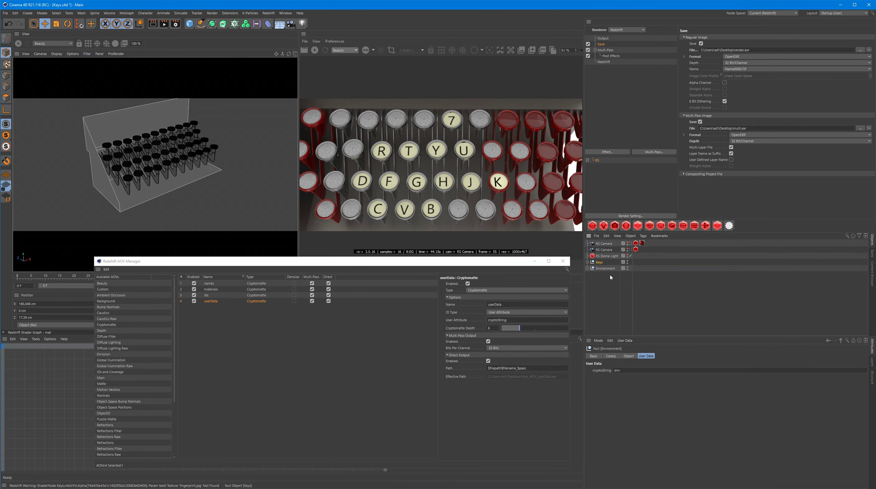
left_click(625, 340)
left_click(632, 353)
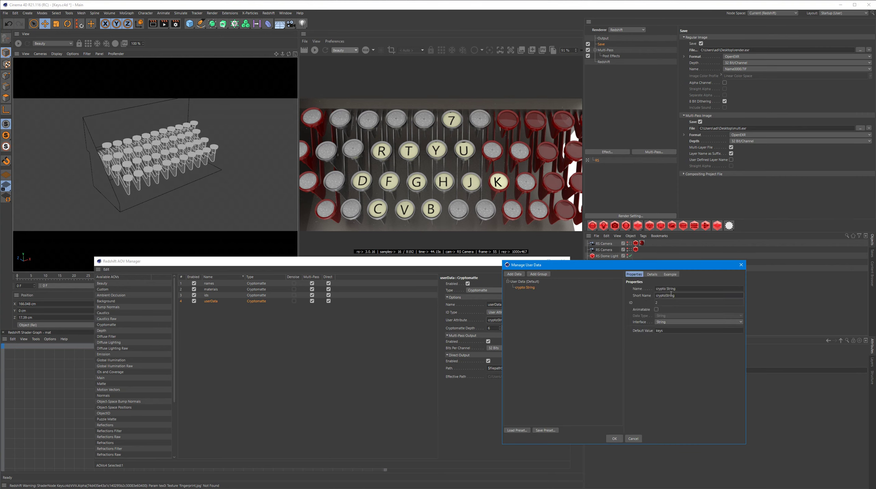
key("Delete")
key("shift+Tab")
left_click(615, 439)
left_click(322, 320)
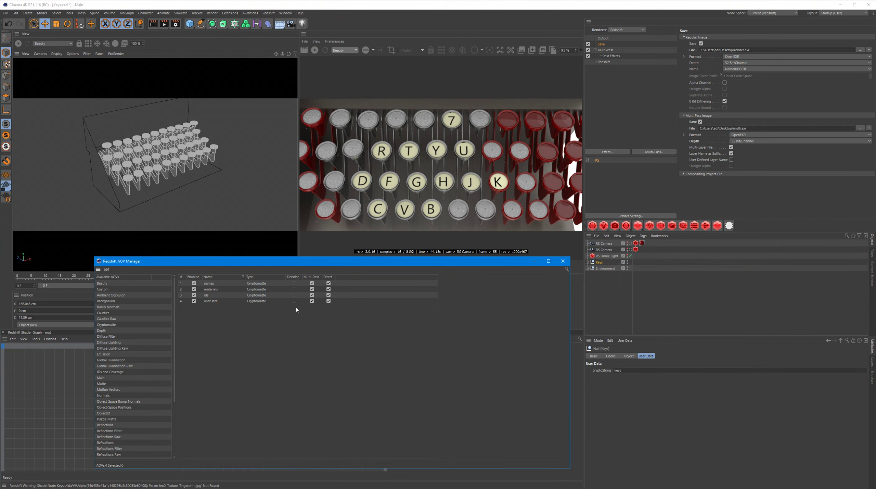
left_click(668, 418)
key("shift+r")
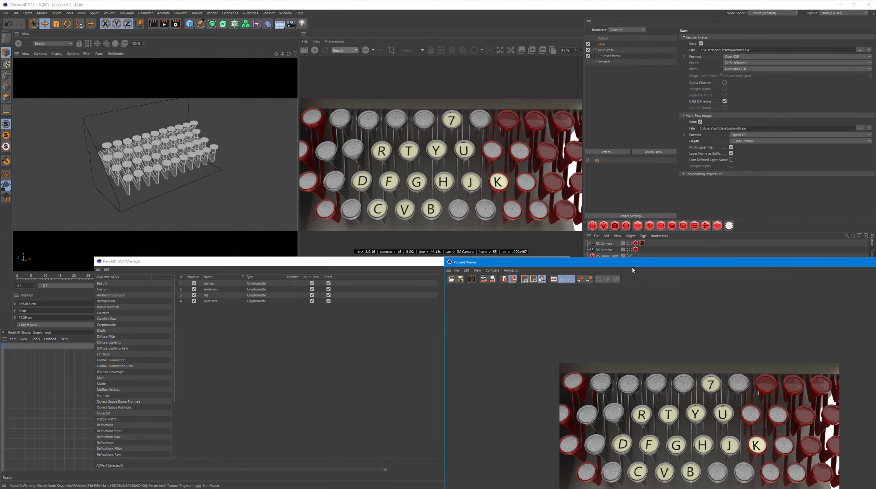
left_click(434, 284)
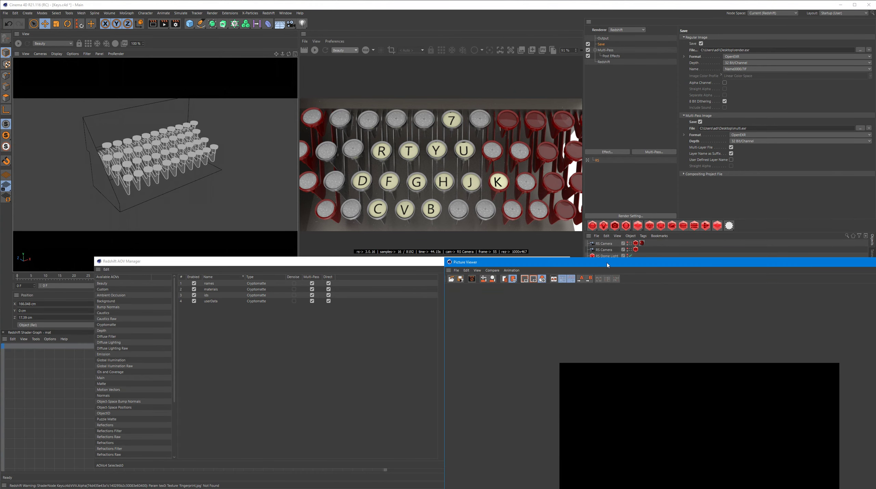
left_click_drag(608, 266, 266, 92)
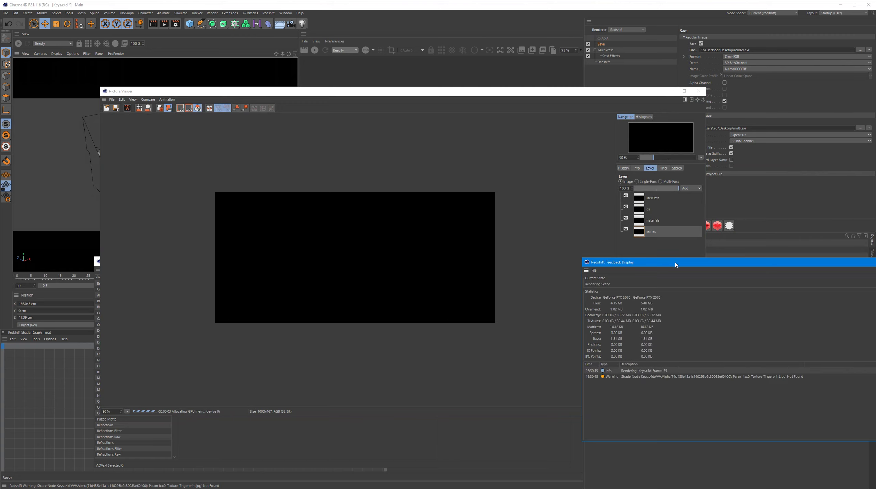
left_click_drag(675, 263, 561, 243)
left_click(781, 244)
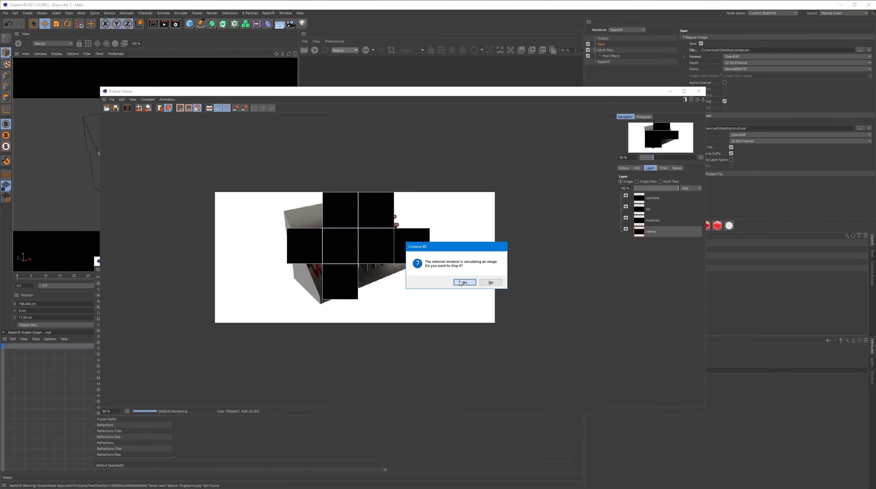
left_click(464, 283)
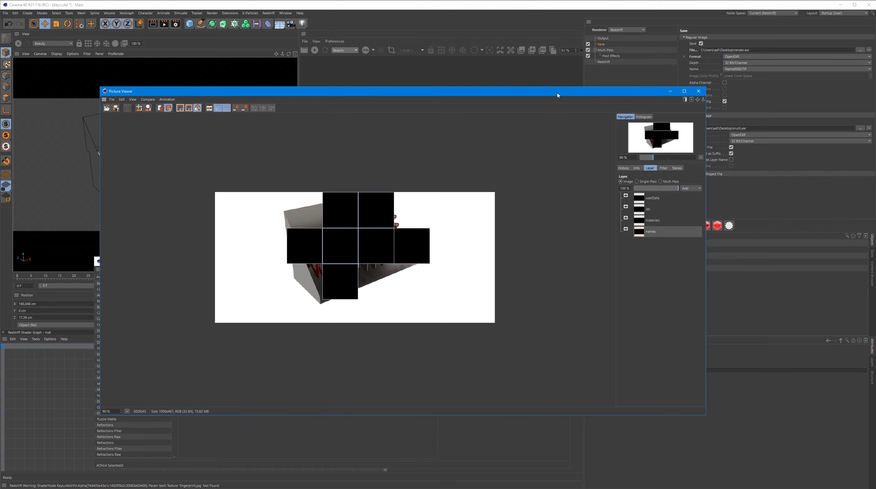
left_click_drag(558, 92, 499, 131)
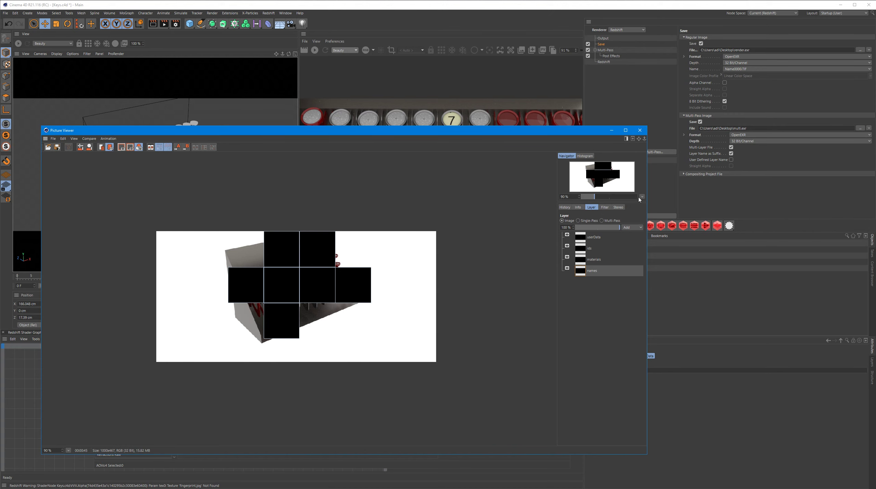
left_click(640, 130)
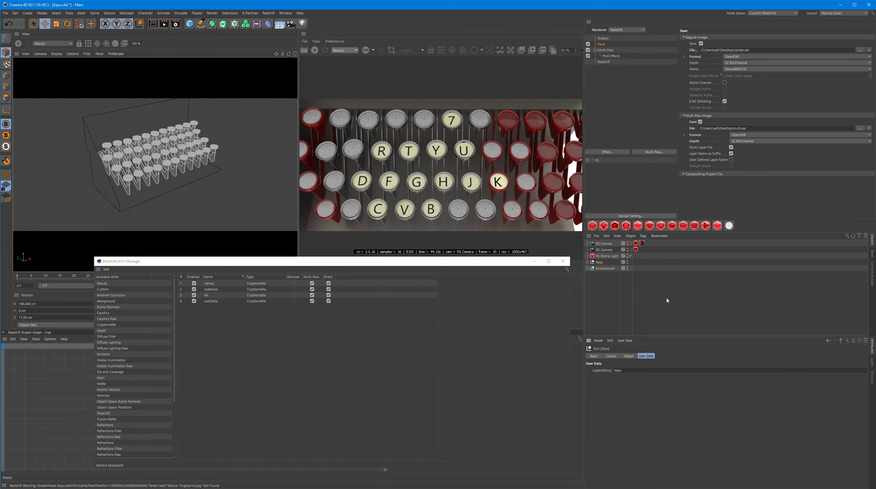
Step: Compare the views of the two RS Cameras and make the first one in the object list the active camera
left_click(631, 245)
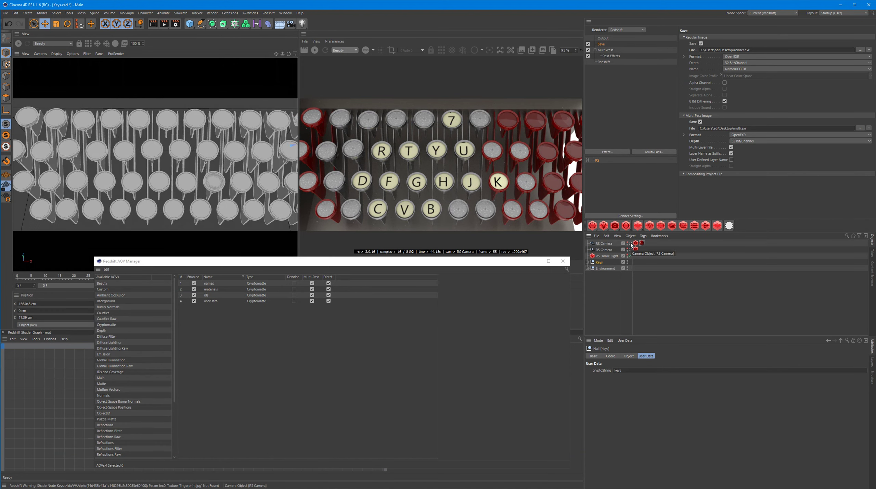
left_click(631, 250)
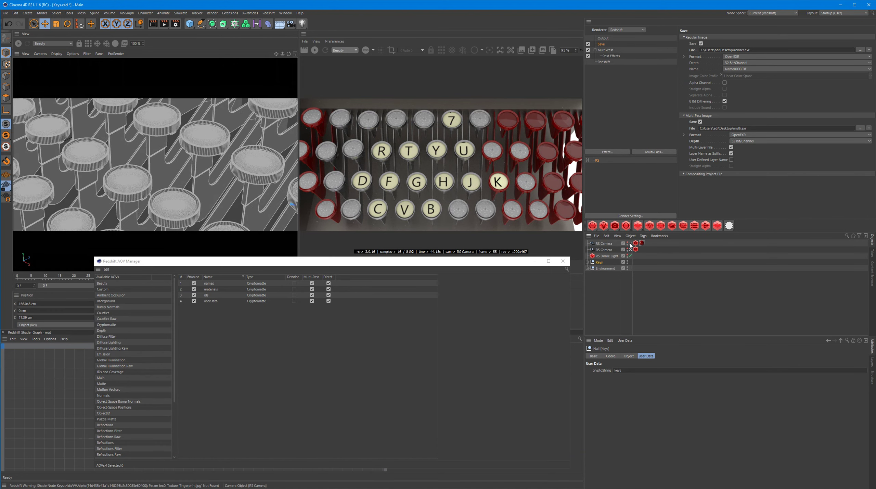
left_click(630, 244)
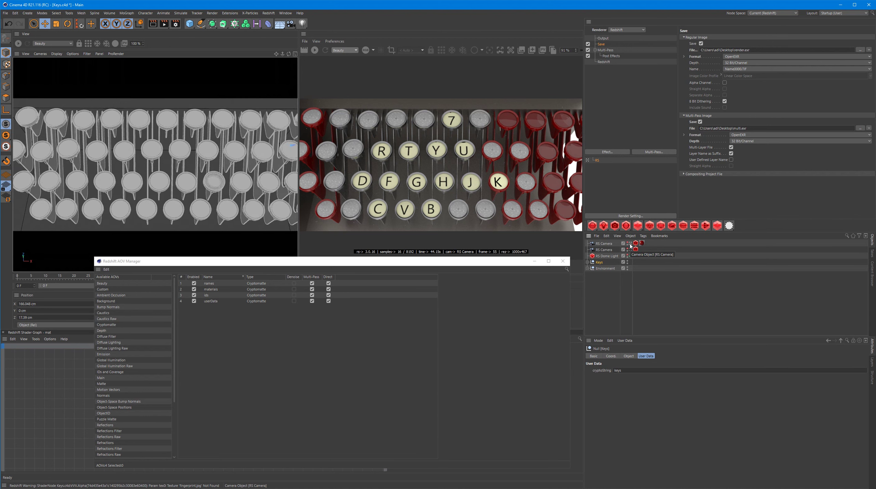
Step: Render the frame to the Picture Viewer, overwriting the existing files, close the Redshift Feedback Display and reposition the viewer window
key("shift+r")
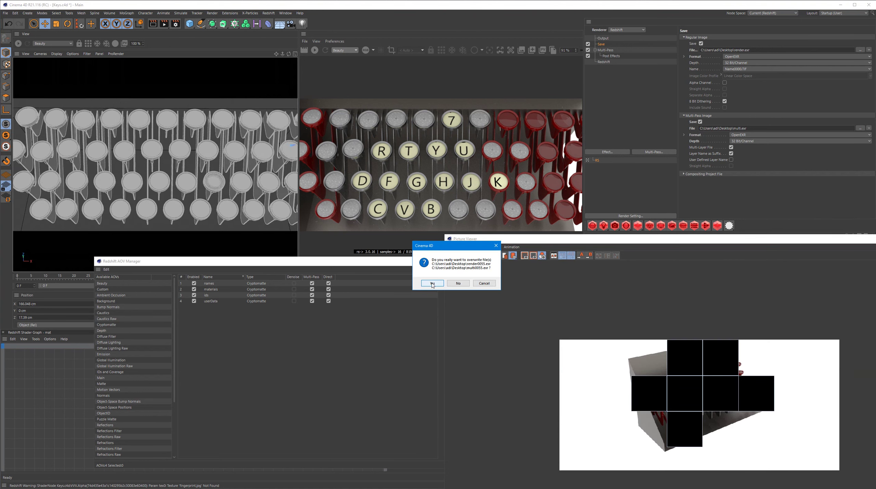
left_click(432, 284)
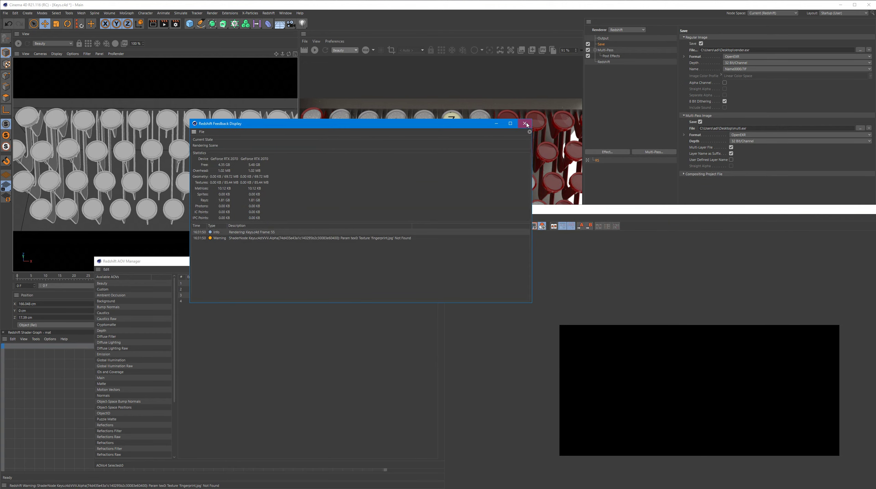
left_click(524, 123)
left_click_drag(736, 209, 303, 78)
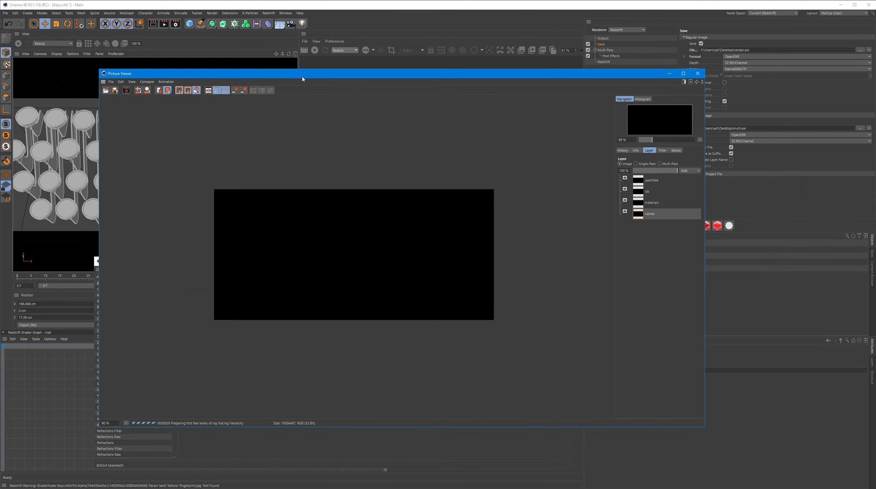
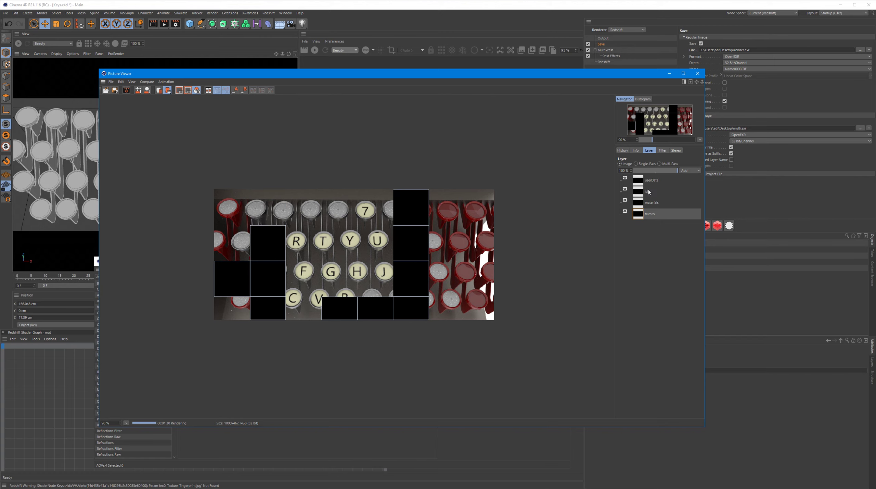
Step: Inspect the names and userData passes as single-pass layers in the Picture Viewer, and return to the full image
left_click(637, 164)
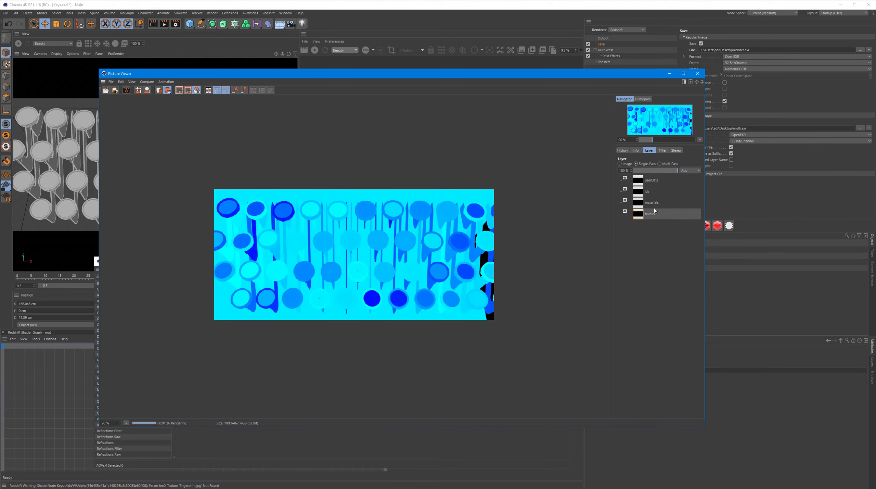
left_click(652, 180)
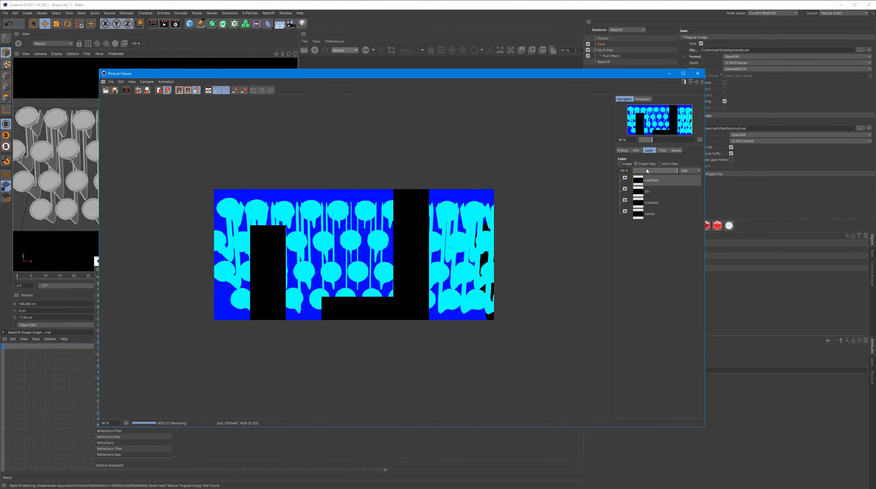
left_click(627, 164)
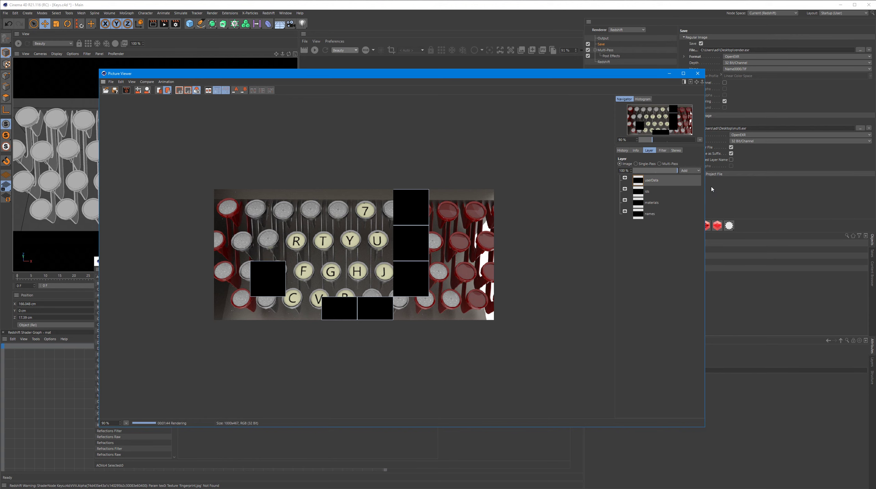
Step: Turn off Multi-Pass output for the userData, ids and materials Cryptomatte AOVs and close the AOV Manager
left_click_drag(705, 226, 595, 226)
left_click(684, 226)
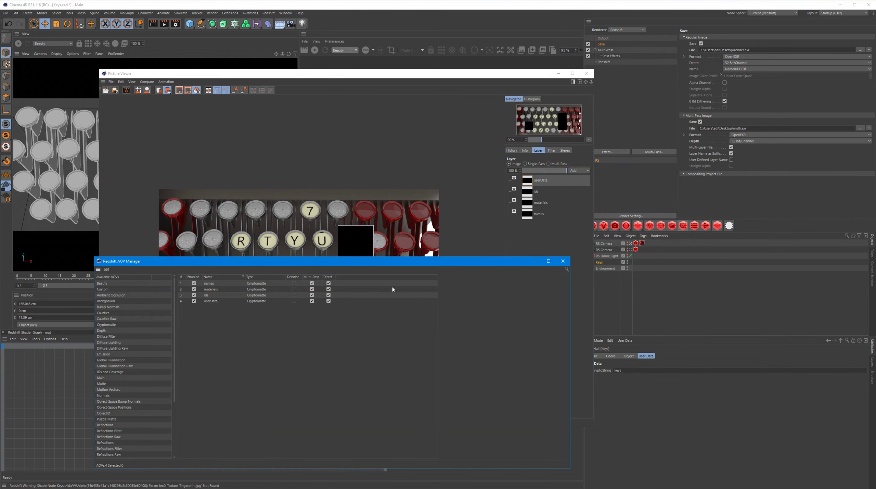
left_click(312, 301)
left_click(312, 295)
left_click(312, 289)
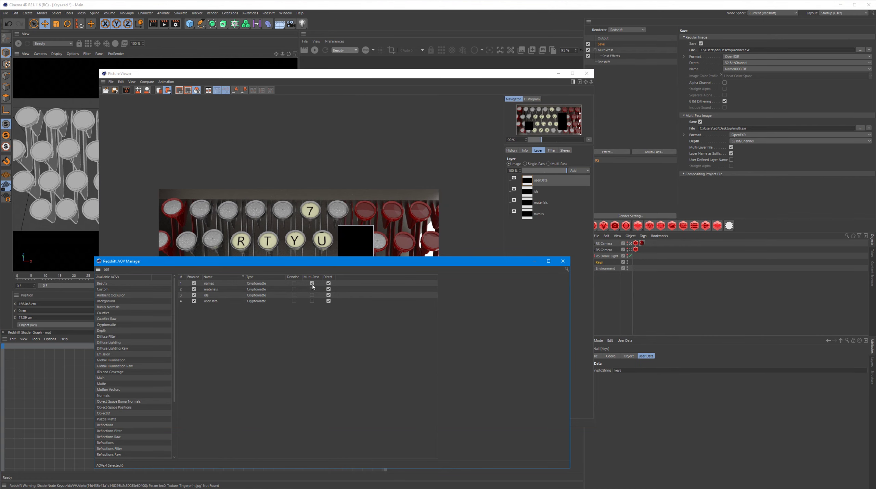
left_click(563, 261)
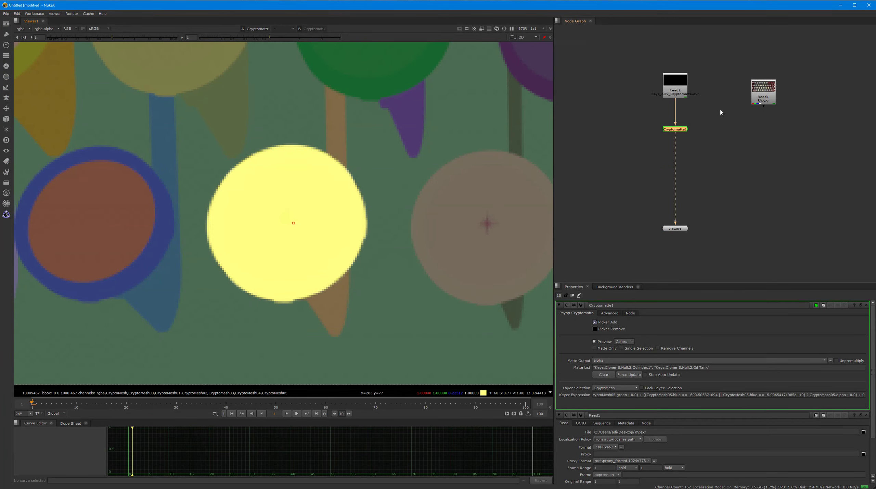
Step: Switch to Nuke, delete the Read2 node and its Cryptomatte node, and reposition the Read1 node
left_click_drag(719, 55, 628, 144)
key("Delete")
left_click(765, 97)
left_click_drag(765, 97, 747, 100)
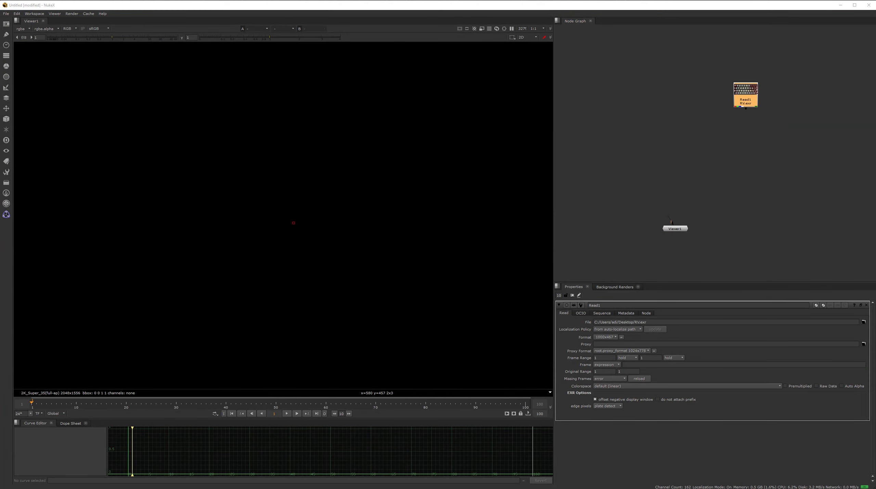
Step: Import multi0055.exr into the node graph and connect it to the viewer
left_click_drag(0, 227, 0, 228)
left_click_drag(0, 260, 634, 128)
key("1")
scroll(103, 113, "down", 3)
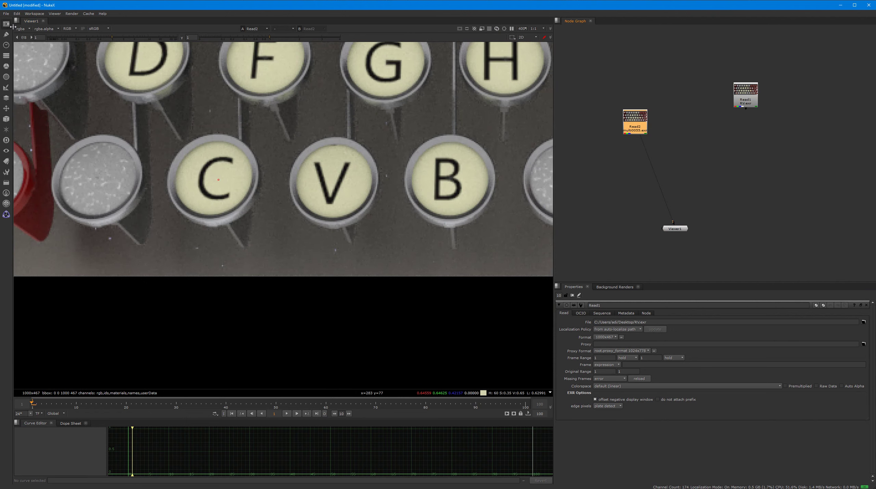
Step: Examine the ids, materials, names and userData layers of the multi-pass EXR in the viewer
left_click(21, 28)
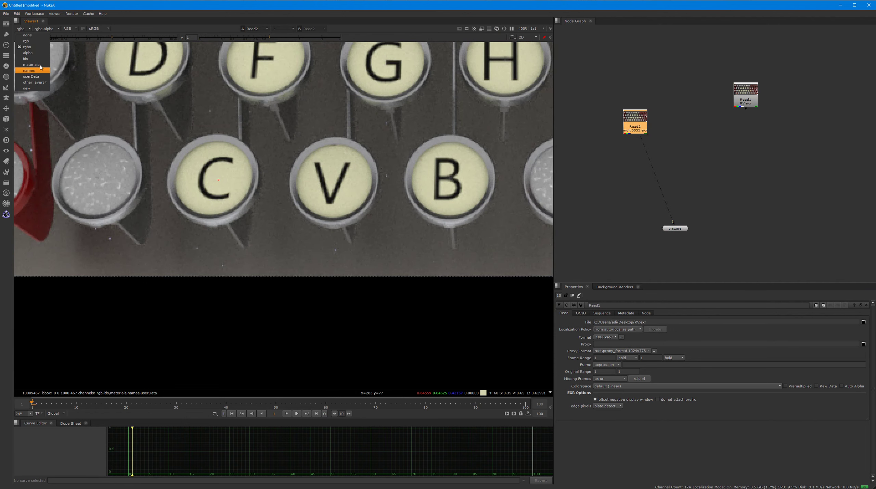
left_click(29, 59)
middle_click_drag(247, 116, 236, 205)
scroll(264, 179, "down", 3)
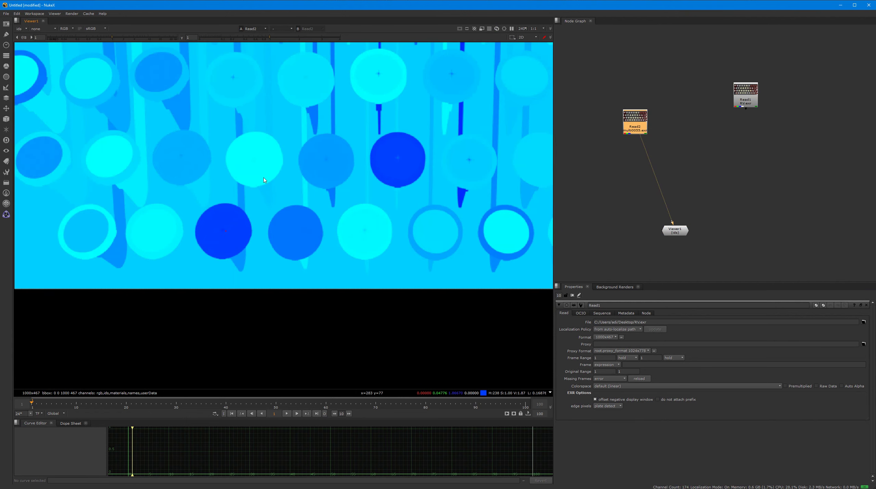
left_click(24, 29)
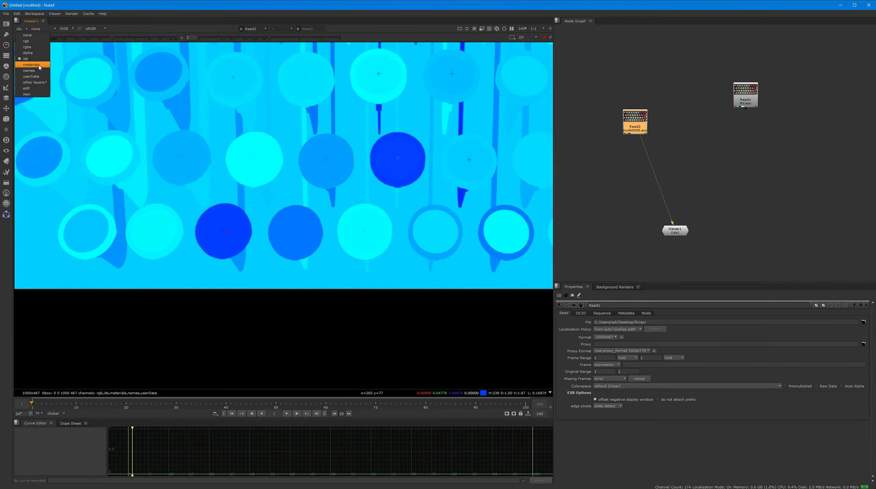
left_click(38, 65)
left_click(36, 73)
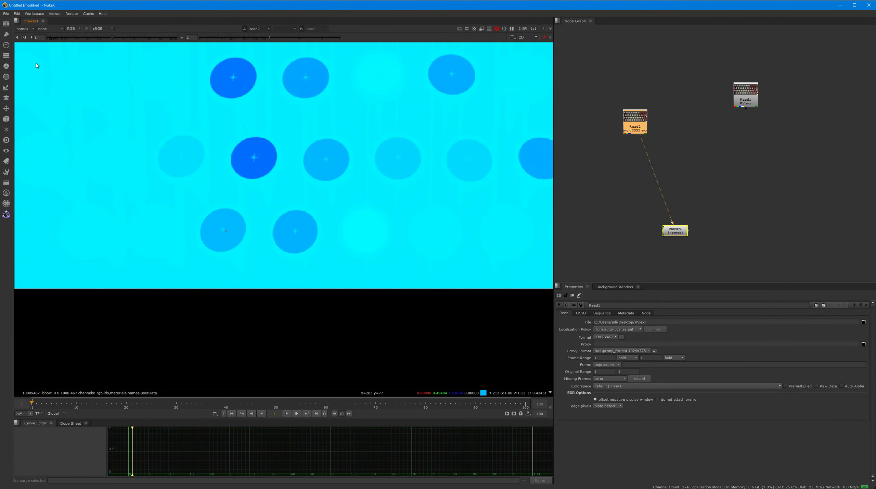
left_click(24, 29)
left_click(33, 77)
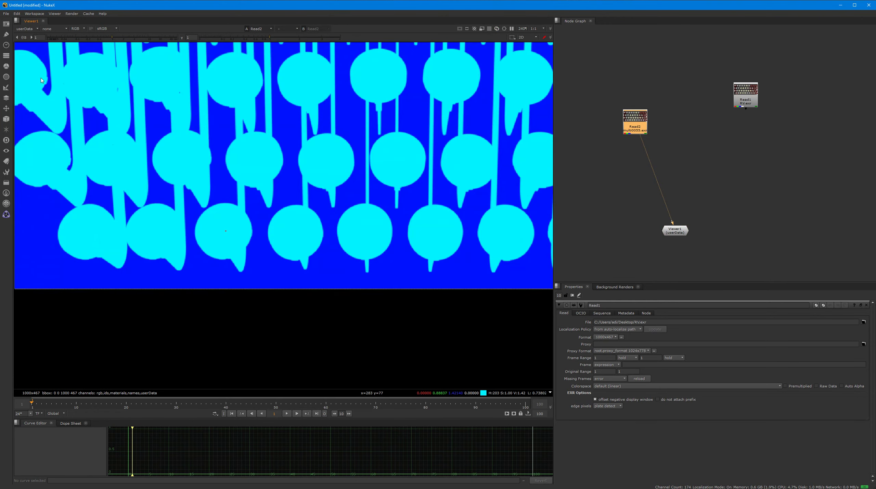
Step: Replace the multi-pass read node with the separate Keys_AOV names, materials, ids and userData EXR files
key("Delete")
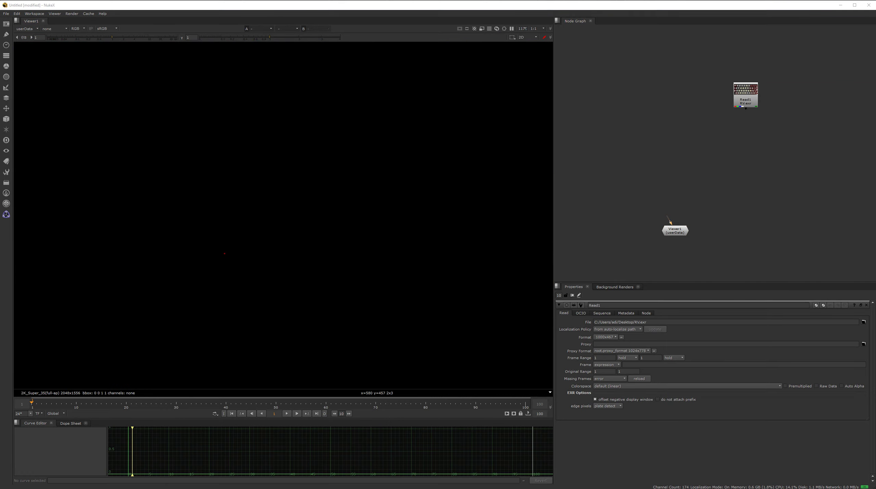
left_click_drag(160, 277, 605, 109)
left_click_drag(151, 303, 613, 141)
left_click_drag(147, 339, 611, 170)
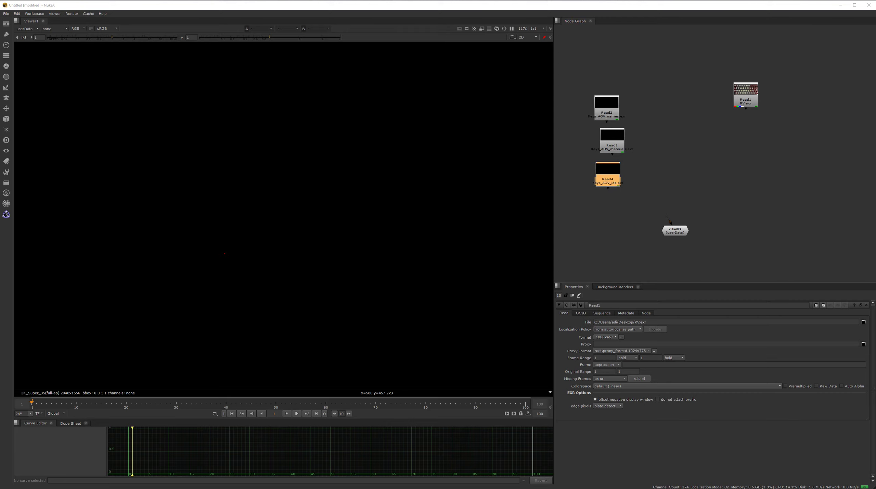
left_click_drag(151, 360, 609, 205)
left_click(657, 193)
Step: Move the Viewer node clear of the reads, reposition the names read node and connect it to the viewer
left_click(683, 233)
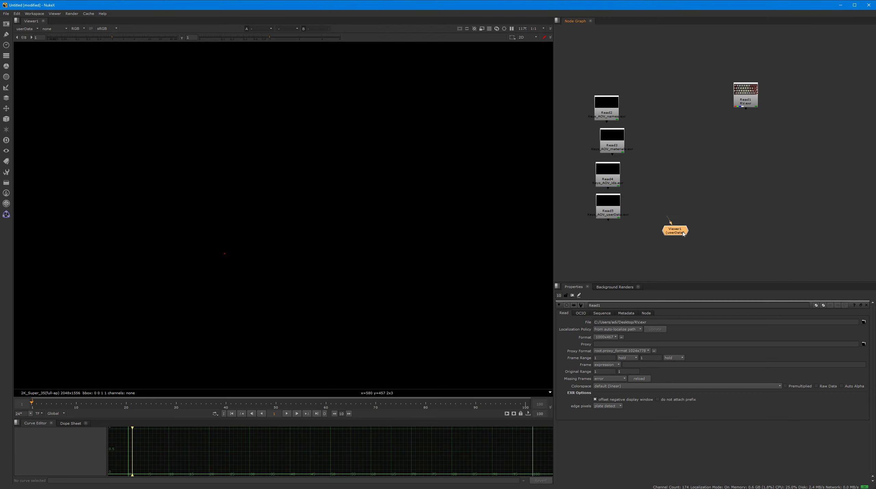
left_click_drag(683, 233, 749, 238)
left_click_drag(606, 110, 618, 90)
key("1")
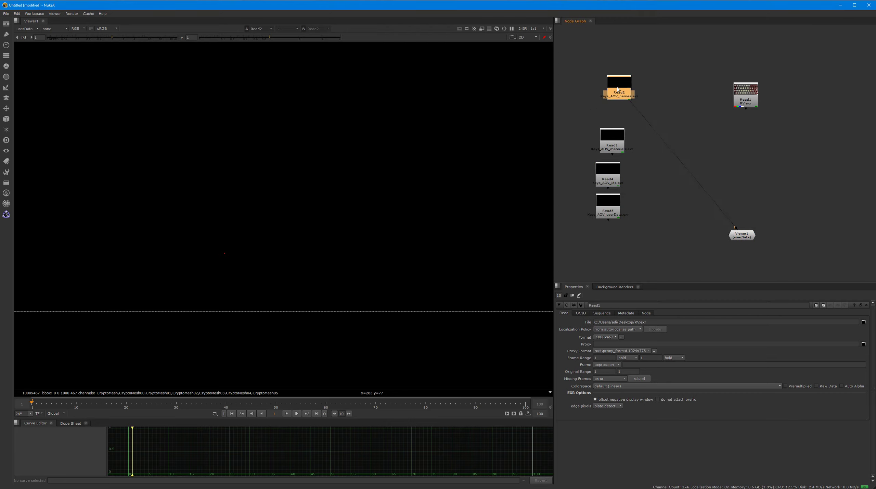
Step: Add a Cryptomatte node after the names read node
key("Tab")
type("cry")
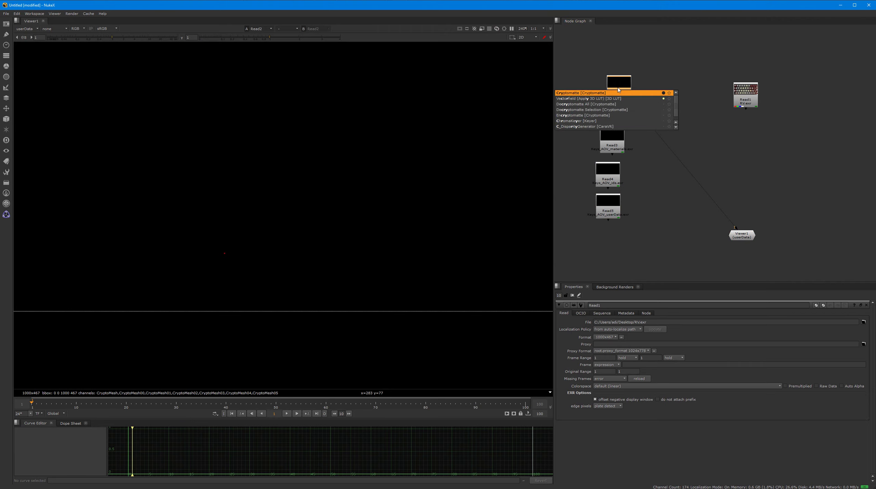
key("Return")
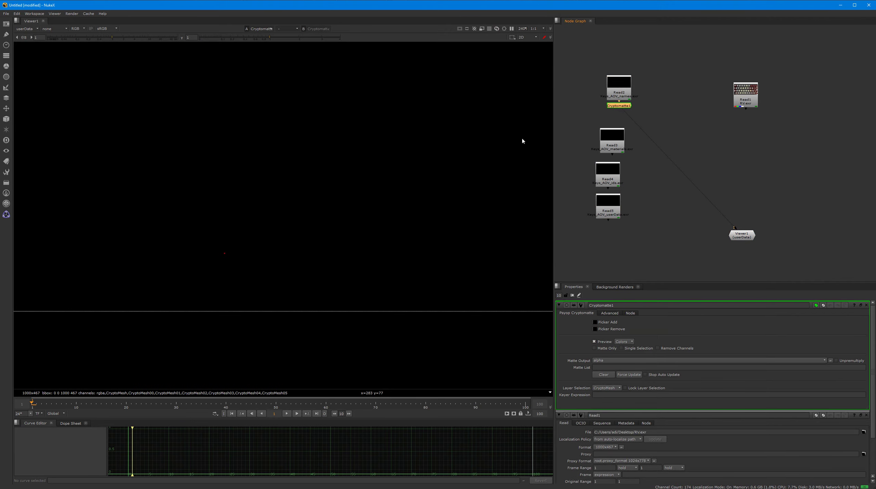
Step: Frame the image in the viewer and set the displayed channels to rgba
middle_click_drag(352, 190, 329, 242)
key("f")
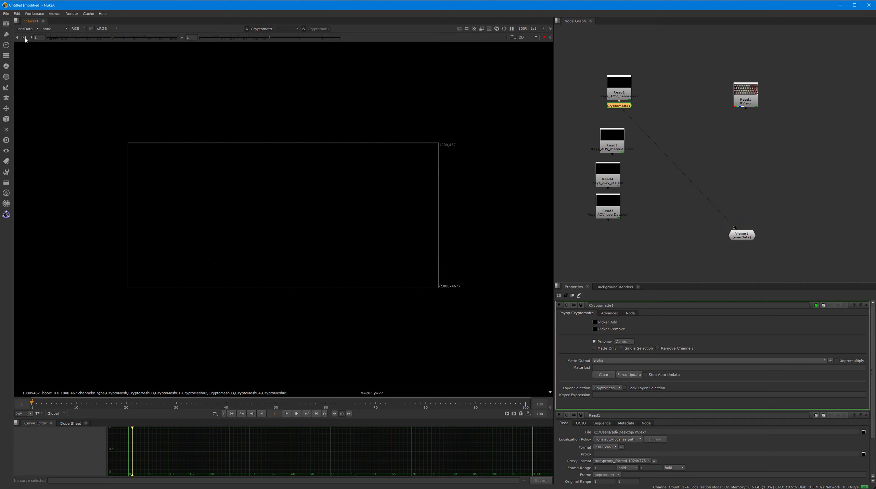
left_click(26, 29)
left_click(28, 49)
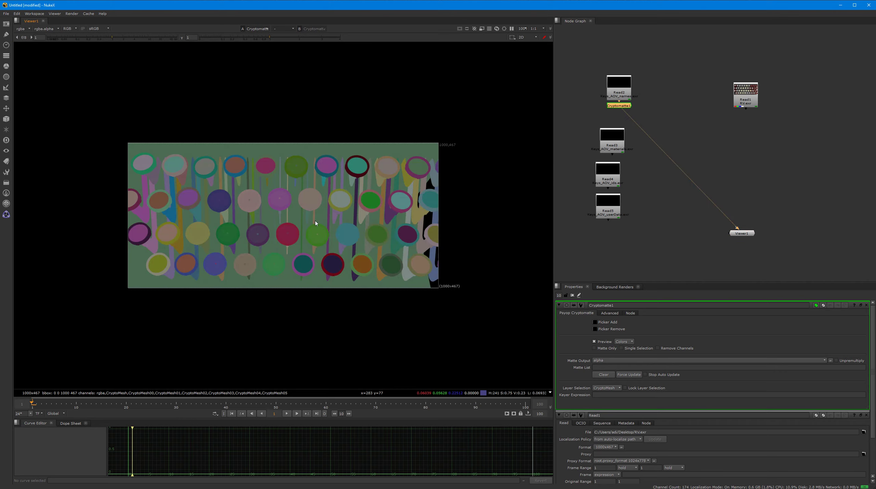
scroll(289, 224, "up", 2)
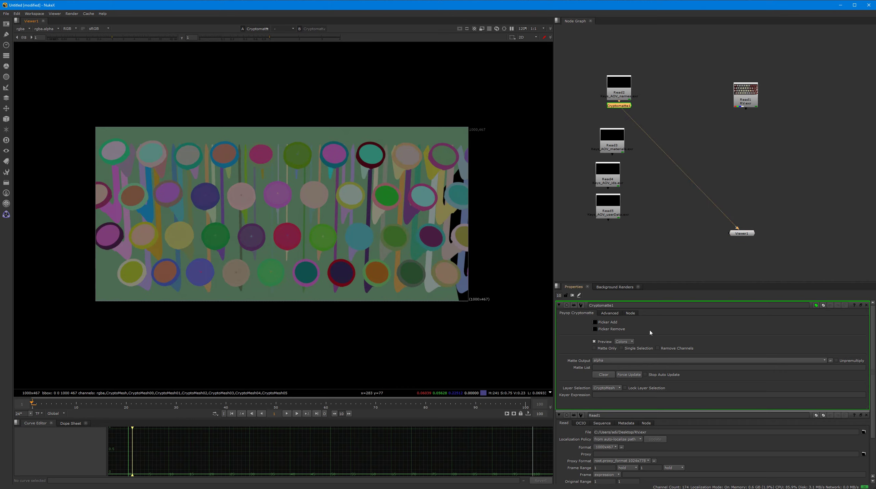
Step: Enable Picker Add and Single Selection on the Cryptomatte node, and pick several typewriter keys one after another by object name
left_click(595, 322)
left_click(622, 347)
left_click(376, 269, "ctrl")
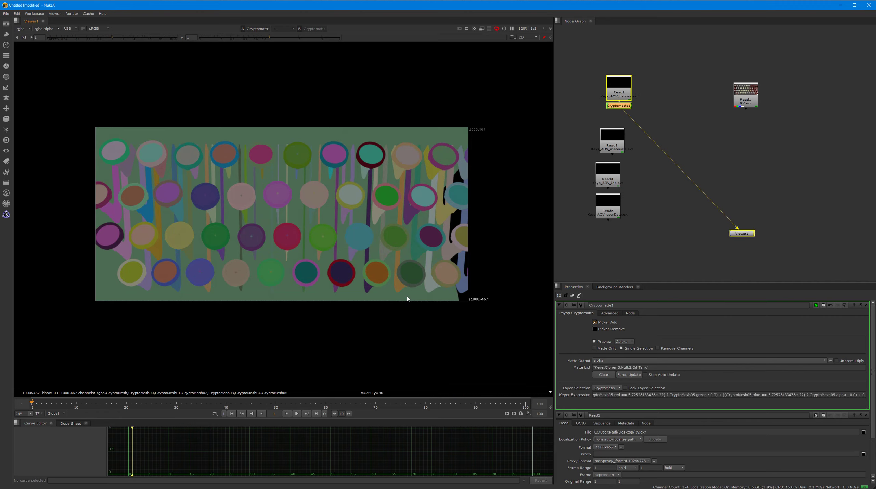
left_click(410, 271, "ctrl")
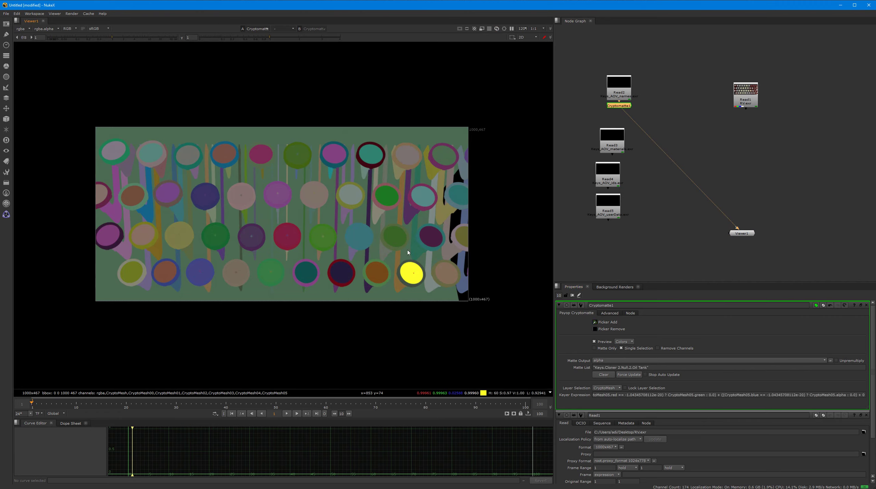
left_click(400, 238, "ctrl")
left_click(439, 242, "ctrl")
left_click(445, 159, "ctrl")
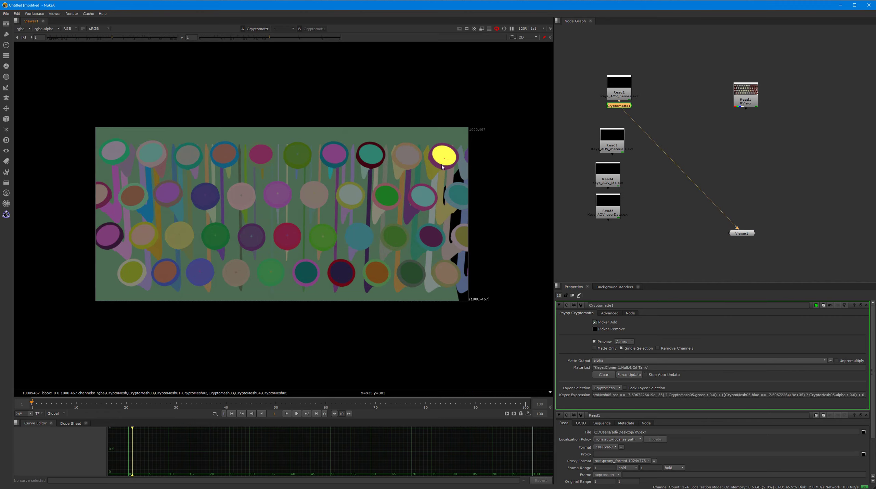
Step: Reconnect the Cryptomatte node's input to the materials read node and clear its matte list
left_click_drag(621, 107, 663, 147)
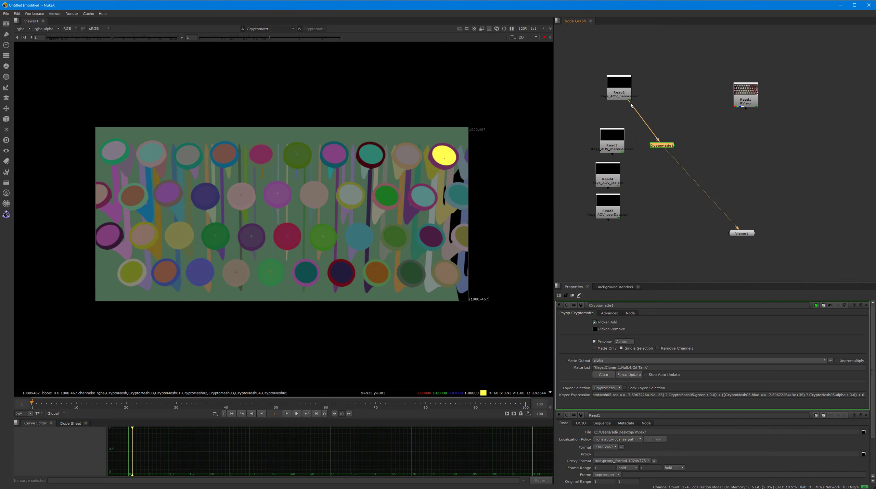
mouse_move(642, 117)
left_mouse_down()
mouse_move(617, 147)
mouse_move(664, 142)
left_mouse_up()
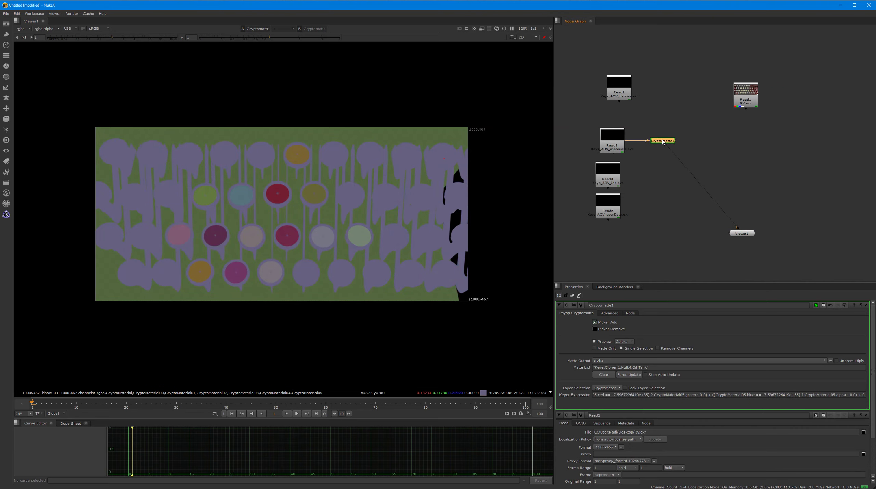
left_click(604, 374)
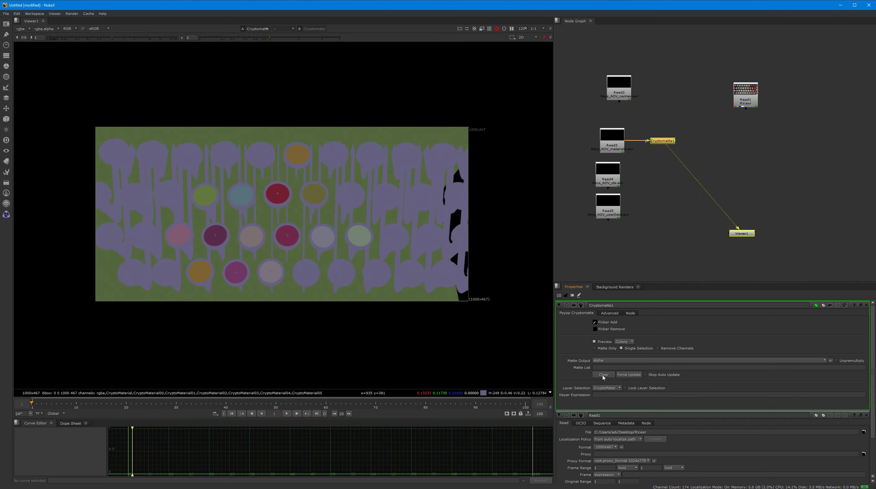
Step: Select the Cryptomatte node and pick the shared key material "mat" from a key in the lower row
left_click(615, 144)
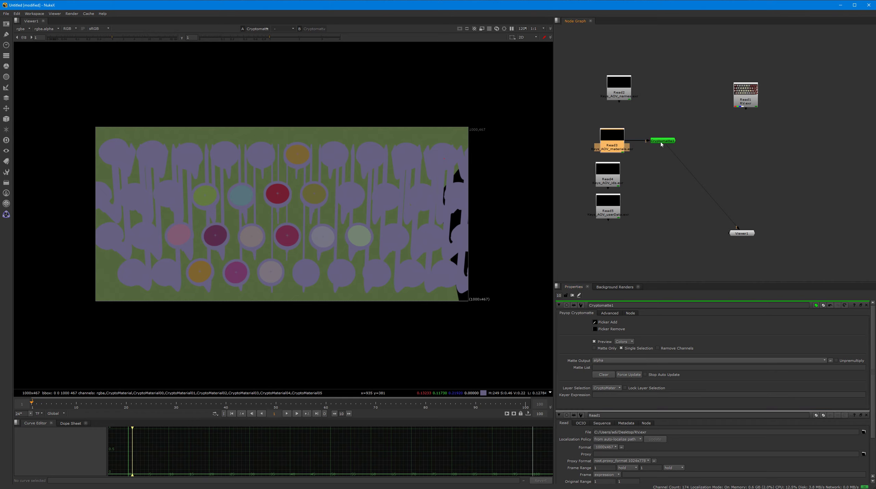
left_click(666, 141)
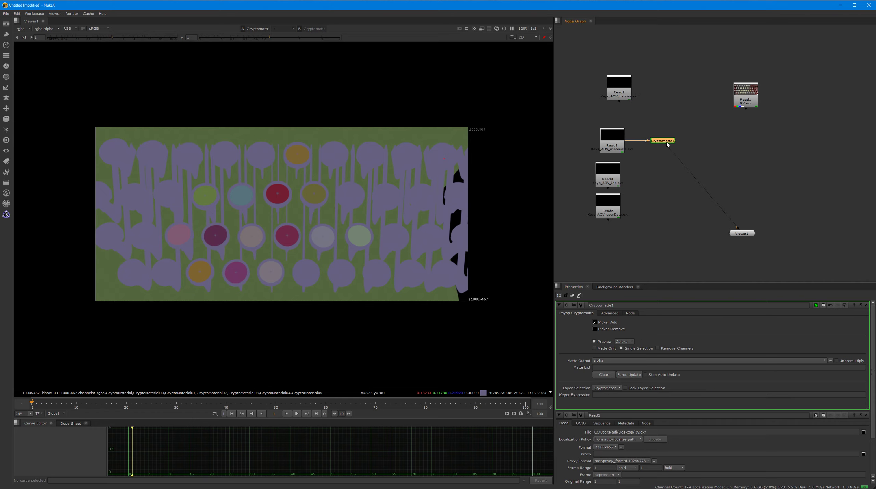
left_click(410, 270, "ctrl")
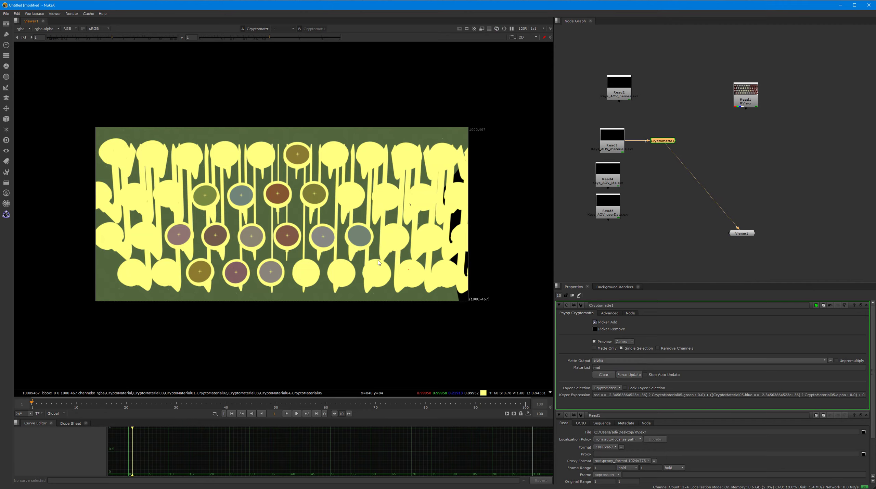
Step: Pick the materials of individual key faces one after another, ending with Mat.50 in the lowest row
left_click(363, 242, "ctrl")
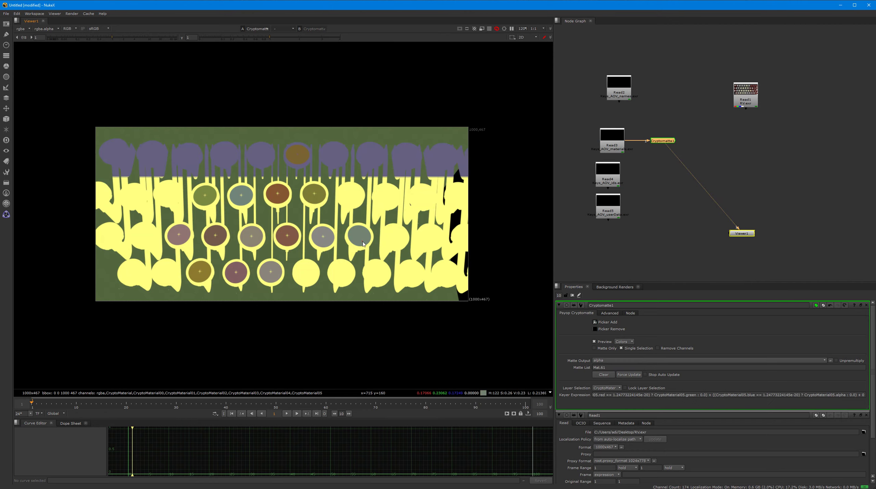
left_click(327, 244, "ctrl")
left_click(292, 243, "ctrl")
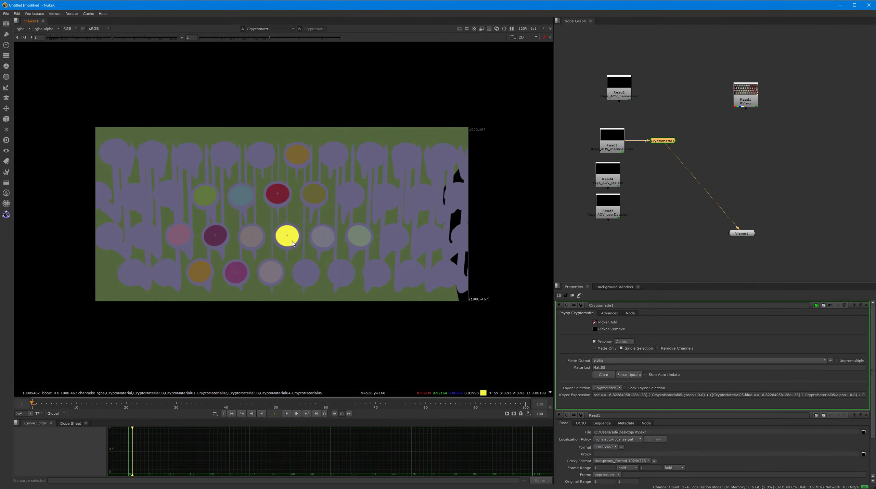
left_click(263, 242, "ctrl")
left_click(268, 271, "ctrl")
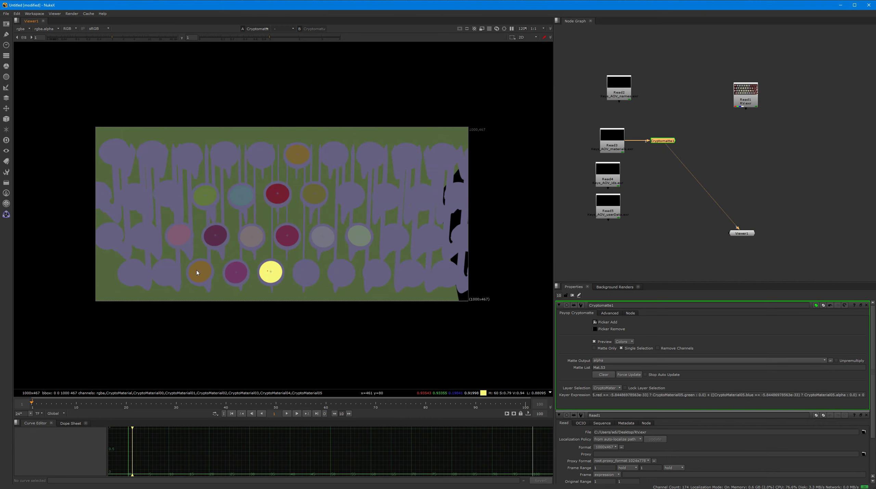
left_click(196, 270, "ctrl")
left_click(235, 276, "ctrl")
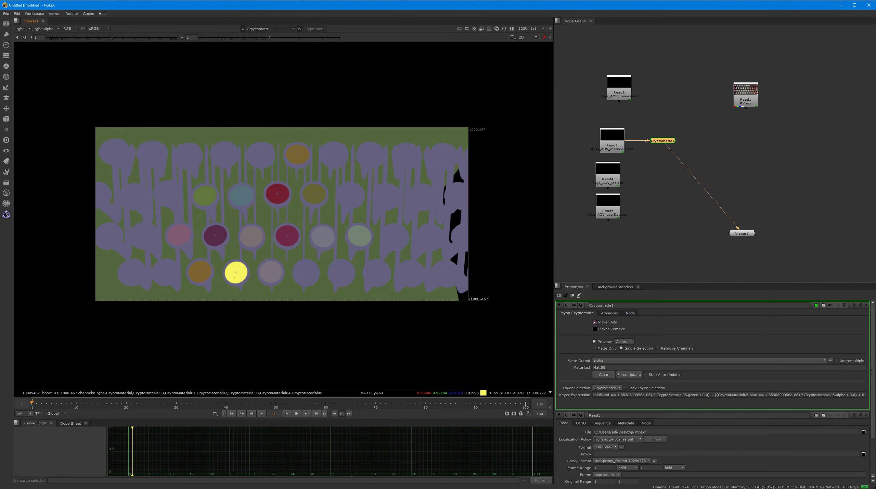
Step: Switch to Cinema 4D, close the Picture Viewer, and select all the materials named "mat"
key("alt+Tab")
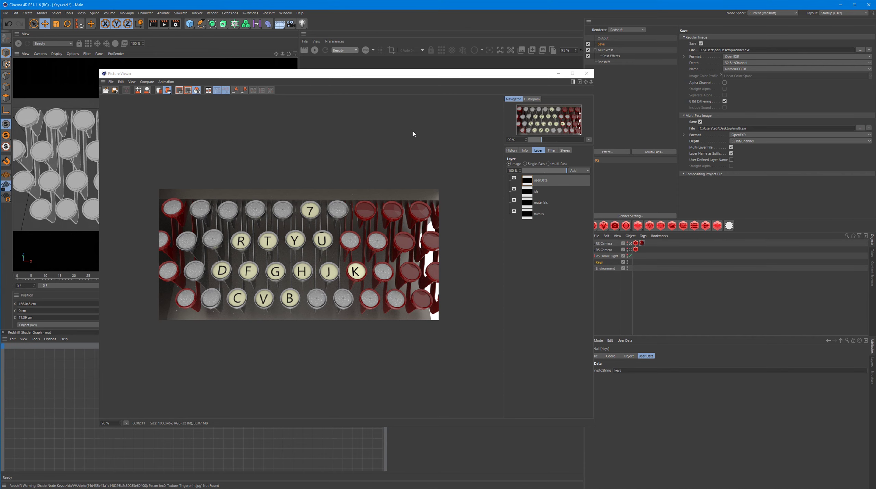
left_click(587, 74)
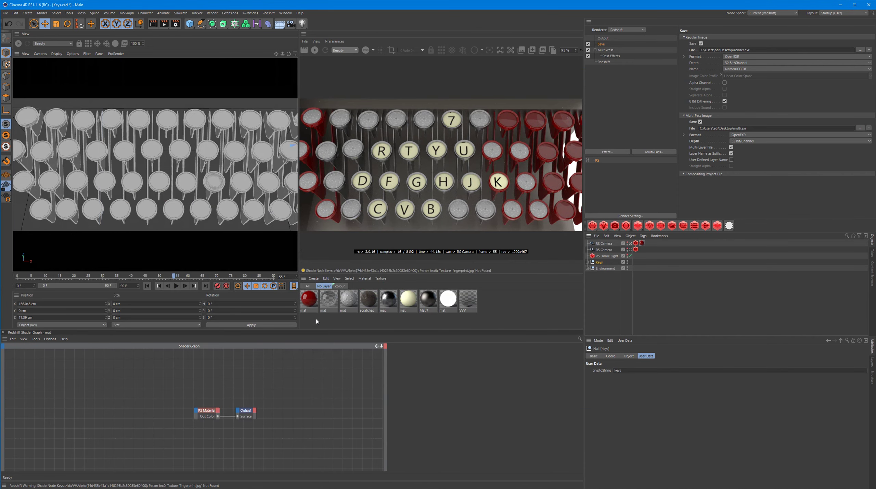
left_click_drag(306, 324, 359, 304)
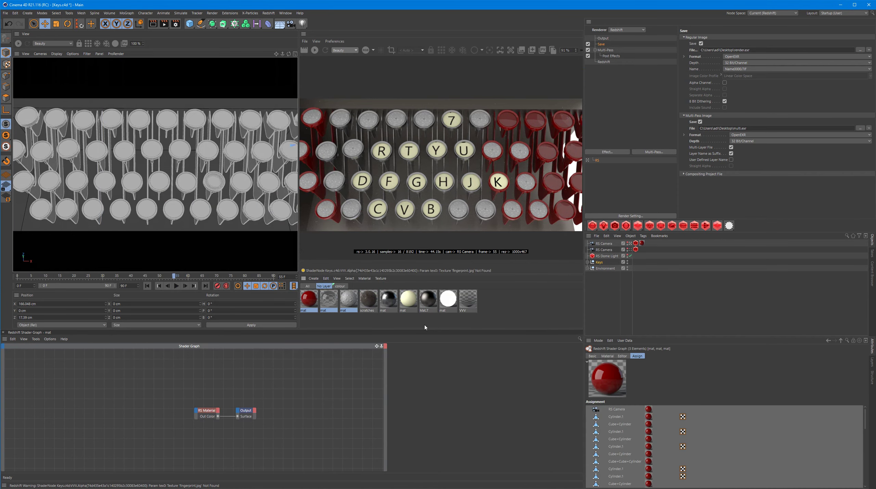
left_click(449, 303, "shift")
left_click_drag(384, 307, 411, 317, "shift")
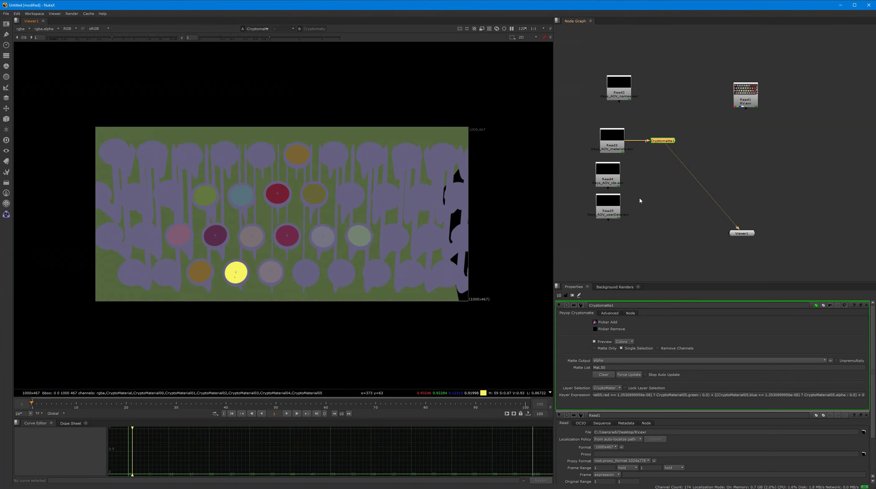
Step: In Nuke, pick a few key face materials and the background material Mat.7, and turn off Single Selection
left_click(322, 237, "ctrl")
left_click(287, 237, "ctrl")
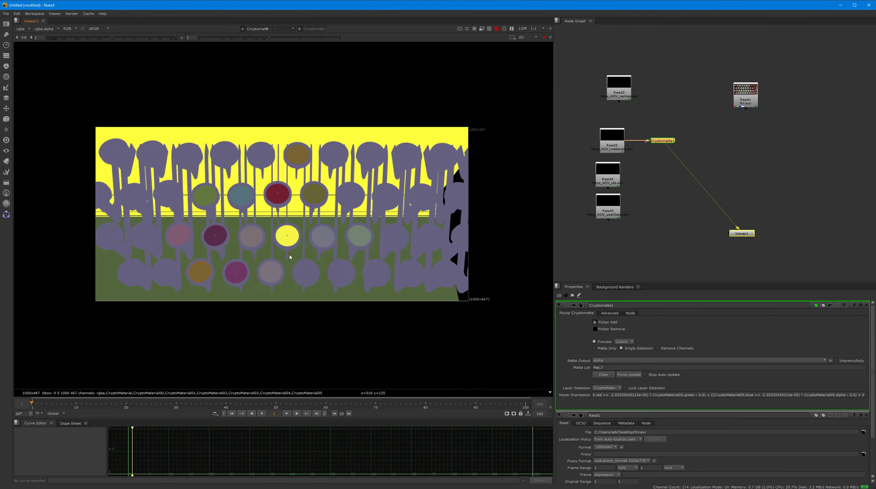
left_click(225, 250, "ctrl")
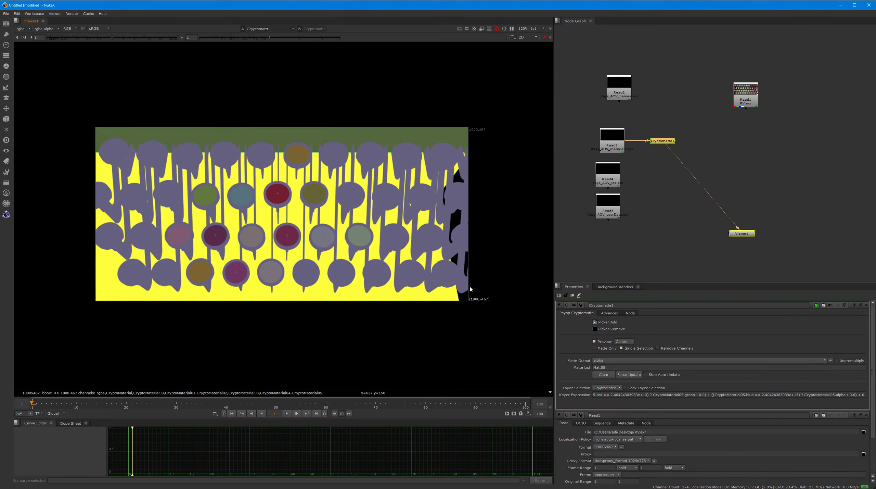
left_click(628, 349)
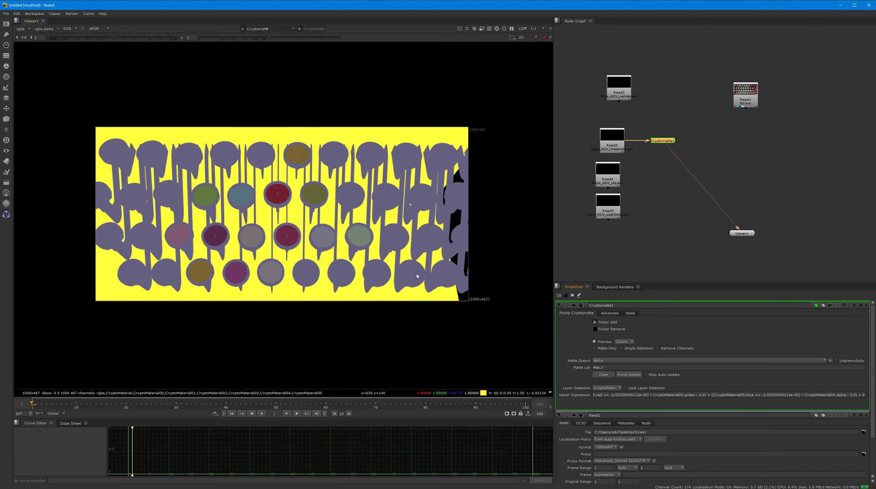
Step: Add the key materials across the whole image to the matte list, including Mat.53 and Mat.55, and check the alpha
mouse_move(417, 276)
left_mouse_down("ctrl")
mouse_move(358, 238)
mouse_move(310, 237)
mouse_move(308, 178)
mouse_move(253, 186)
mouse_move(235, 274)
mouse_move(199, 271)
mouse_move(192, 230)
mouse_move(231, 217)
left_mouse_up("ctrl")
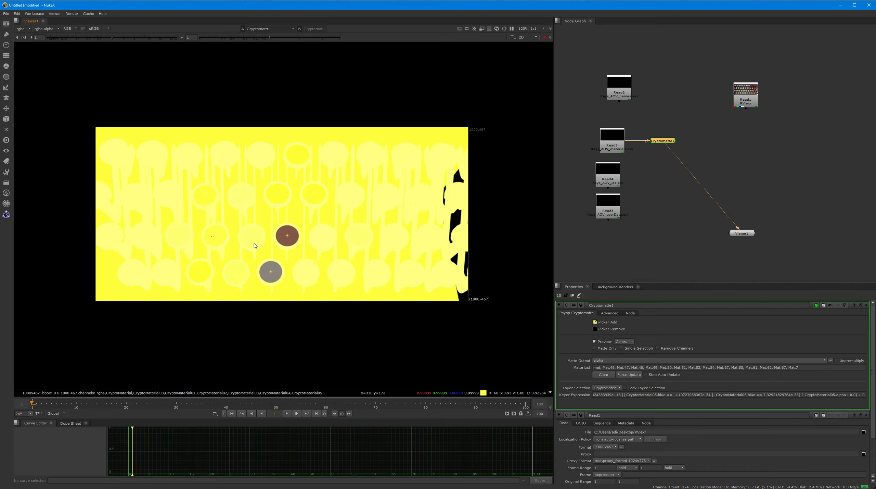
left_click(287, 236, "ctrl")
left_click(270, 272, "ctrl")
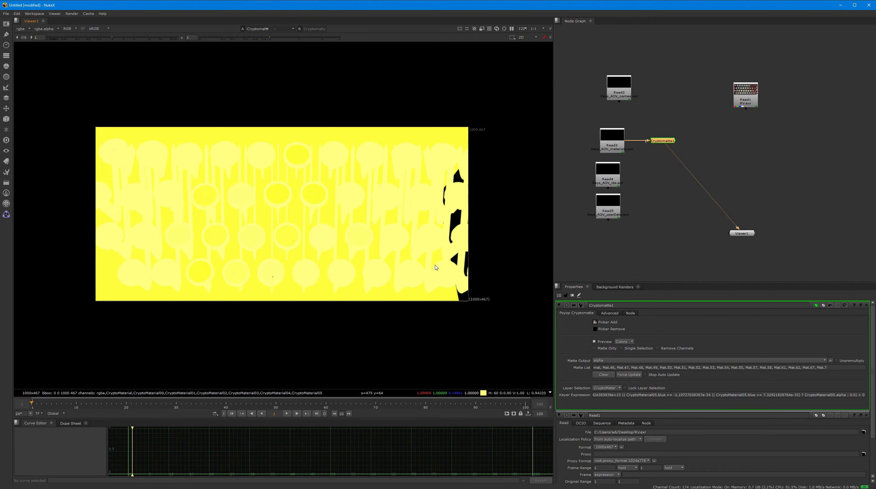
key("a")
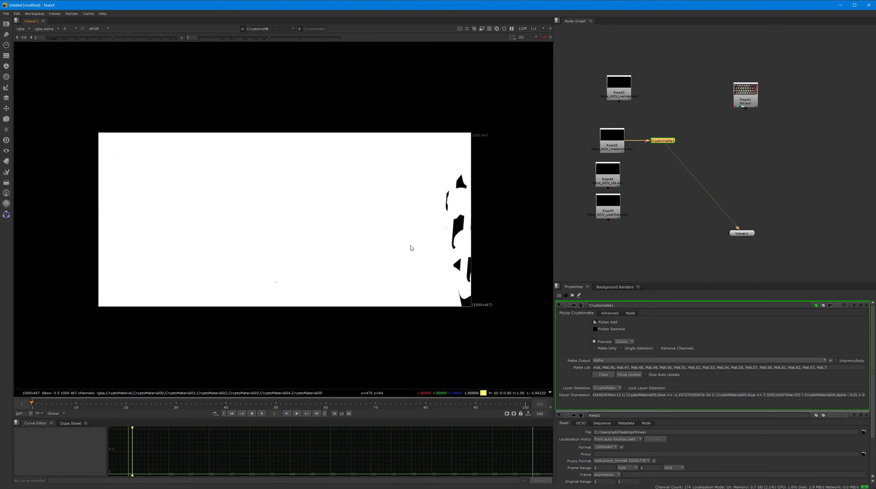
key("a")
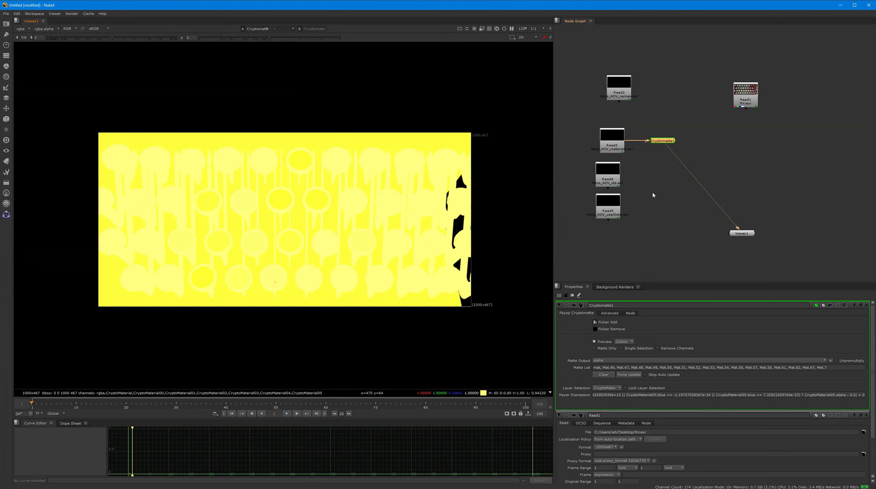
Step: Reconnect the Cryptomatte node's input to the object IDs read node, show it in the viewer, and clear the matte list
left_click(652, 191)
left_click(612, 144)
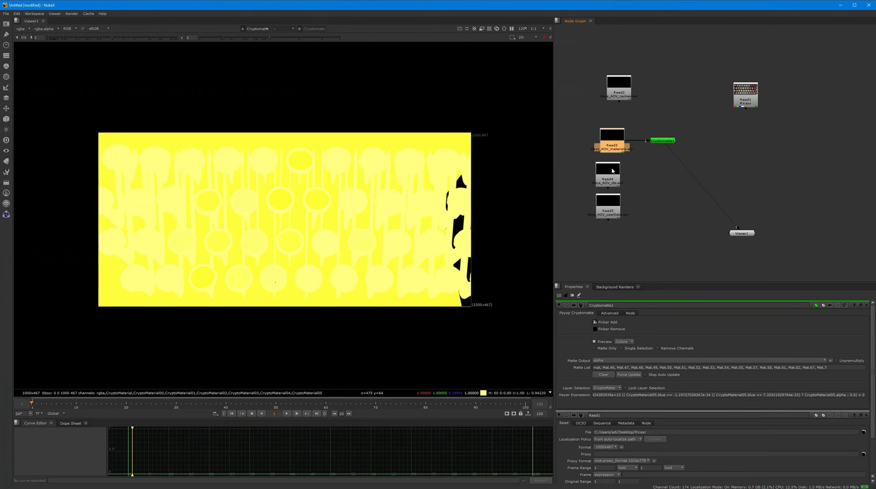
key("1")
left_click_drag(634, 143, 609, 171)
left_click(662, 141)
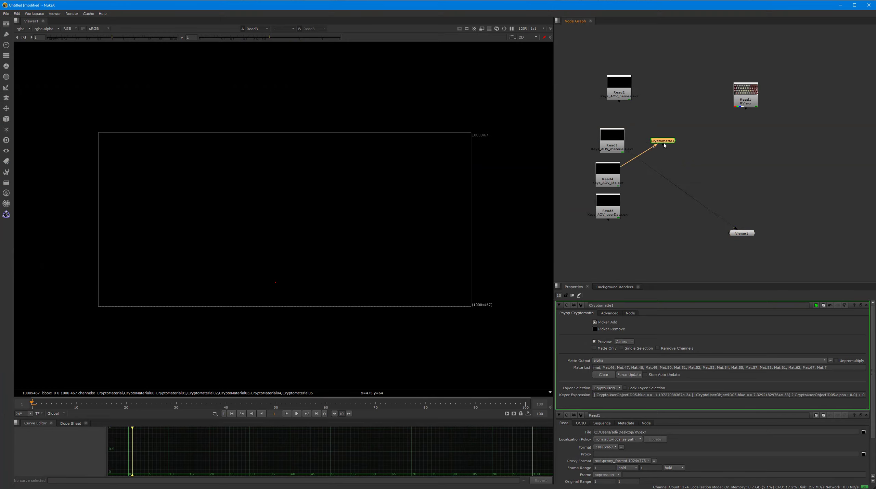
key("1")
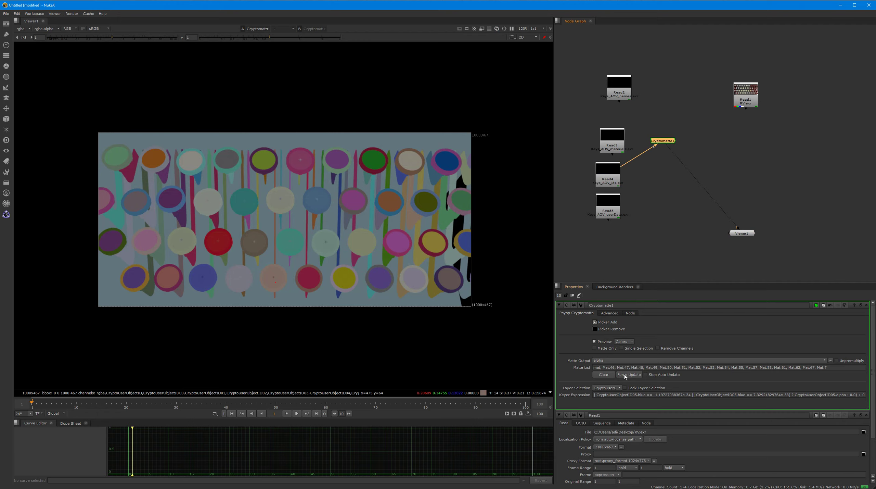
left_click(604, 374)
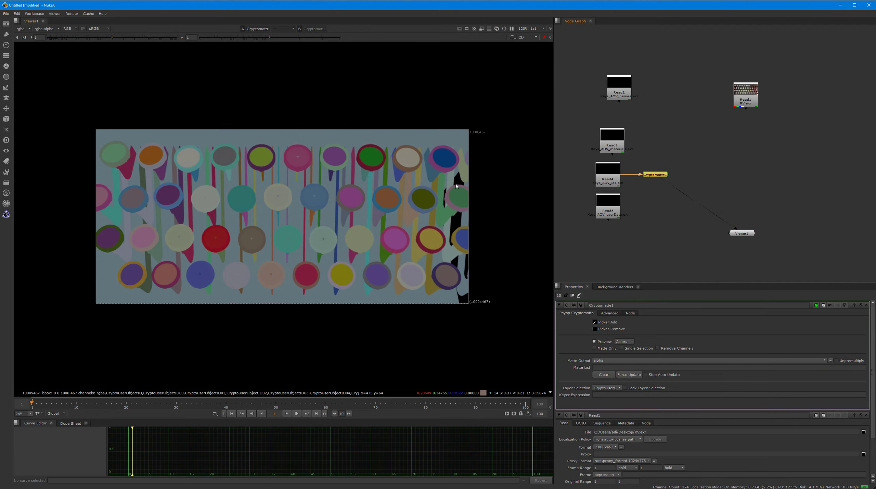
Step: Pick several key faces and the background by object ID, including ObjectID_16, ObjectID_37, ObjectID_132 and ObjectID_53
left_click(429, 239, "ctrl")
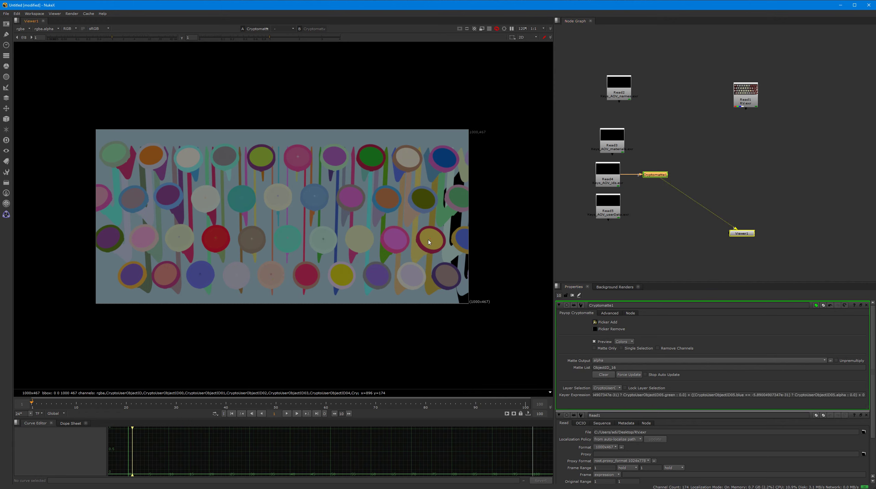
left_click(379, 276, "ctrl")
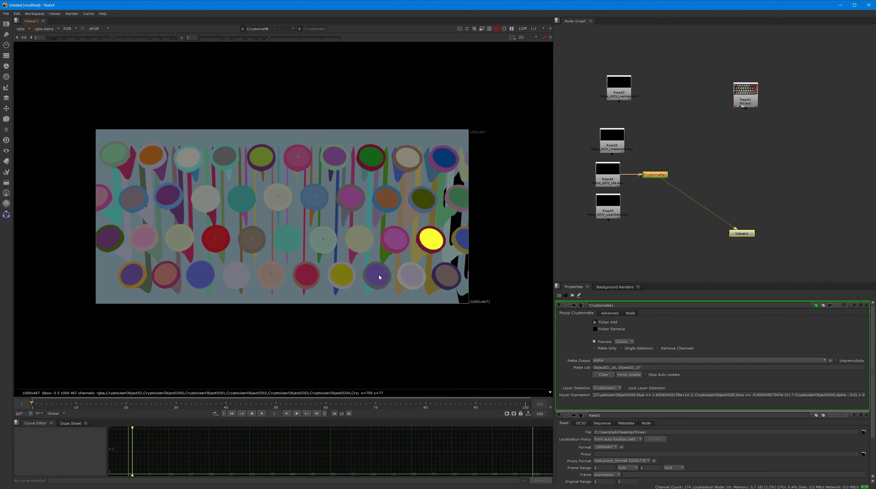
left_click(282, 260, "ctrl")
left_click(164, 235, "ctrl")
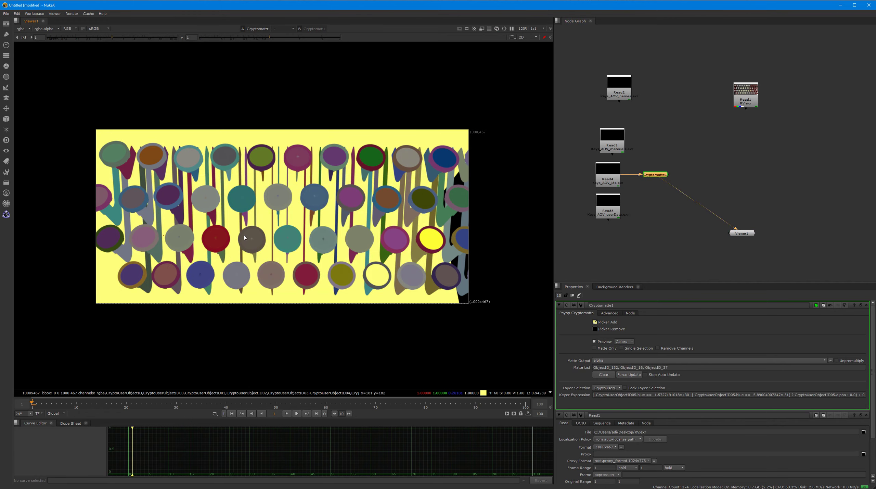
left_click(326, 248, "ctrl")
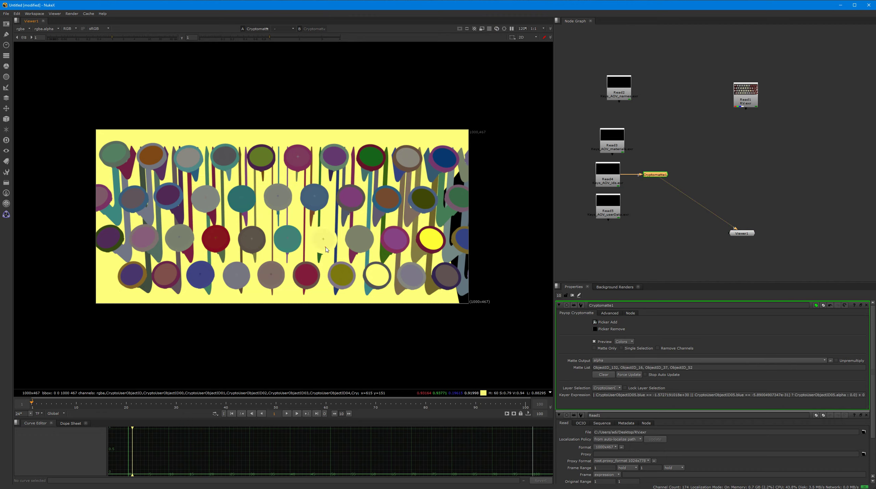
left_click(346, 273, "ctrl")
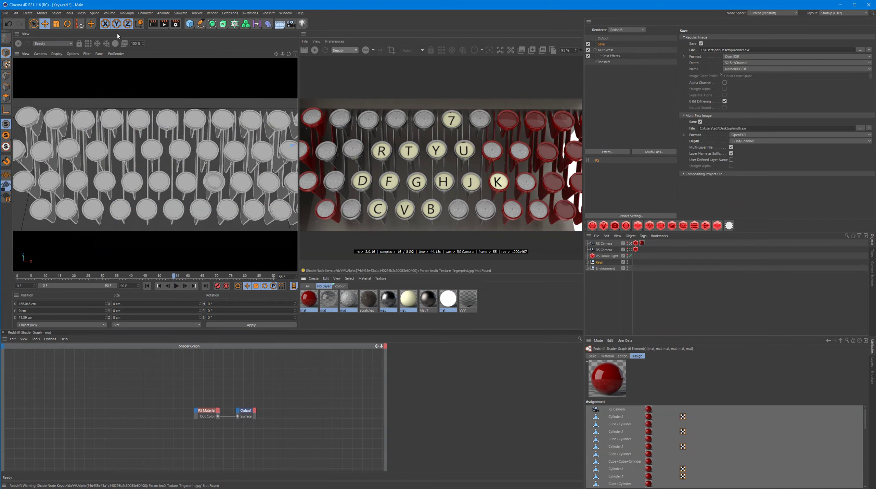
Step: In Cinema 4D, leave the RS Camera view and rectangle-select all the polygon geometry in the viewport
left_click(693, 305)
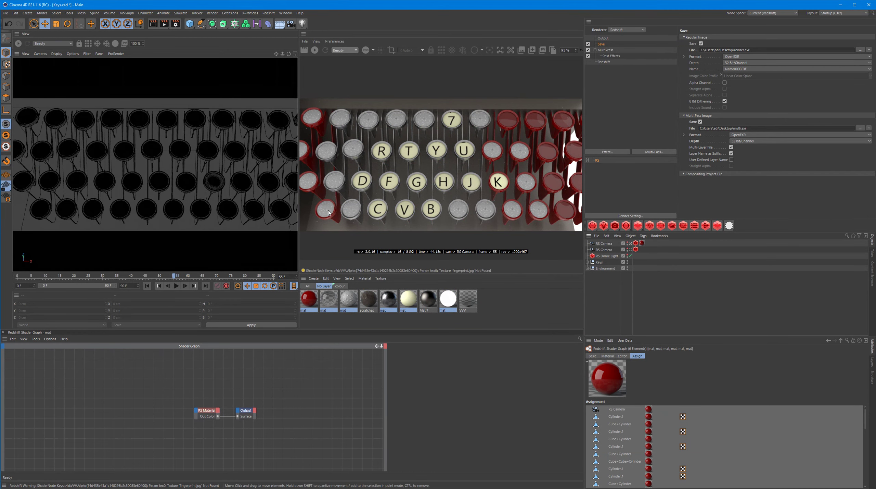
left_click(630, 244)
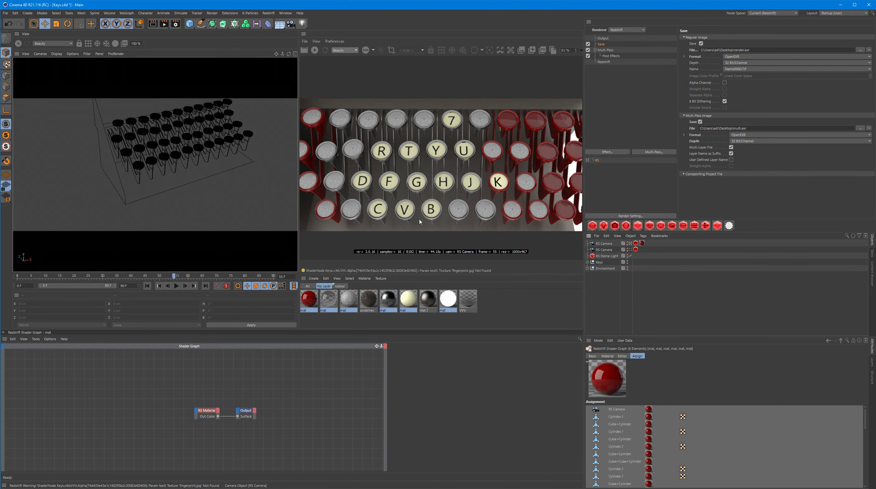
left_click_drag(196, 161, 184, 172, "alt")
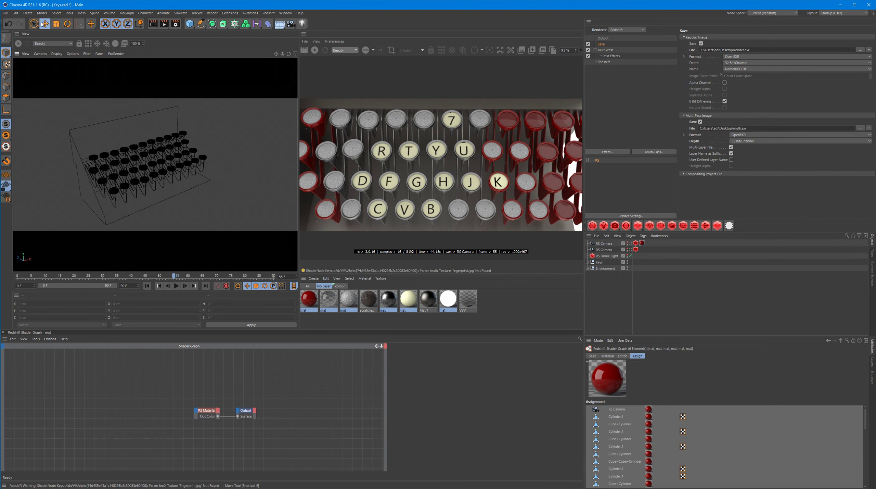
left_click_drag(34, 24, 61, 45)
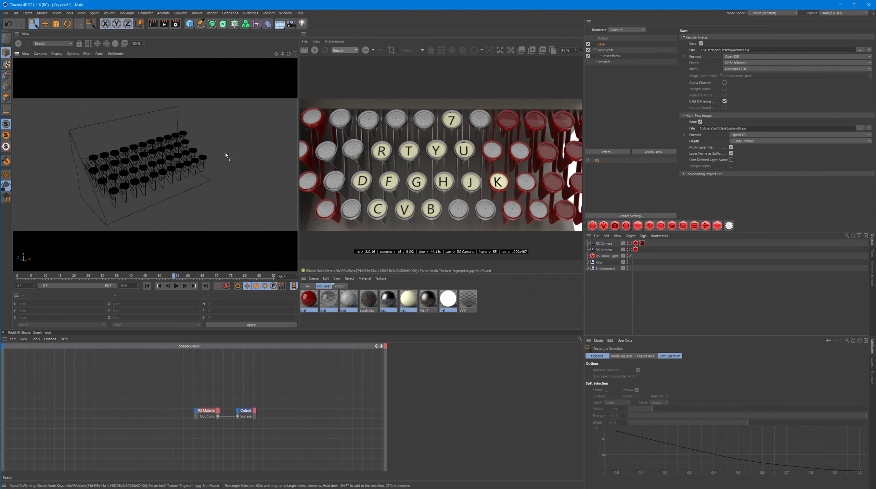
left_click_drag(226, 152, 195, 163)
middle_click_drag(195, 163, 207, 160, "alt")
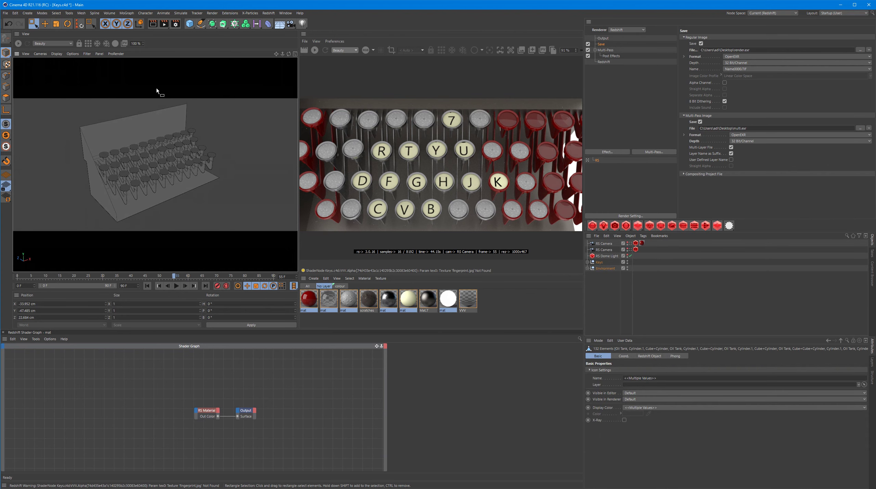
left_click(90, 54)
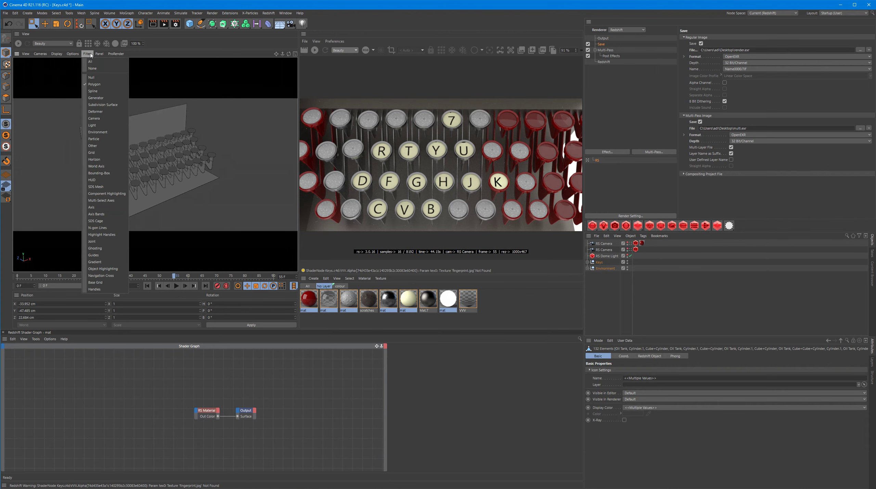
left_click(109, 85)
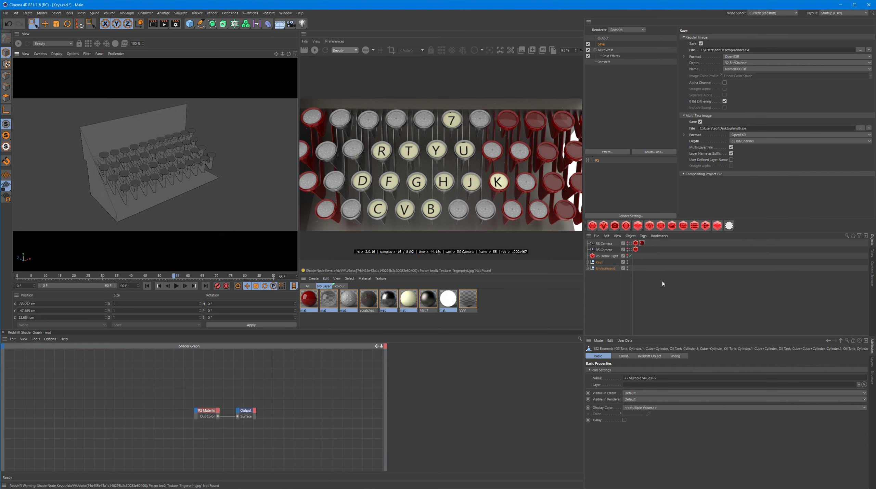
Step: Expand the Environment and Keys hierarchies to examine the selected objects and their tags, and look through the available tag types
left_click(588, 268)
left_click(587, 269)
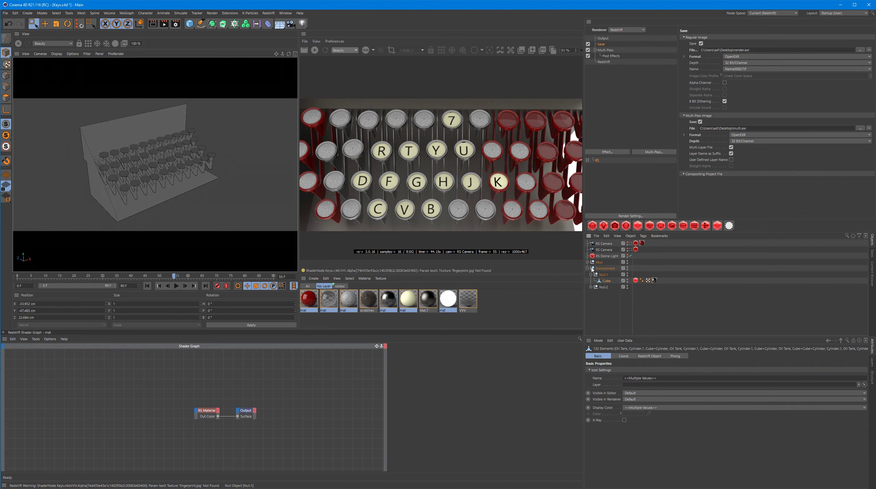
left_click(588, 262)
left_click(591, 269)
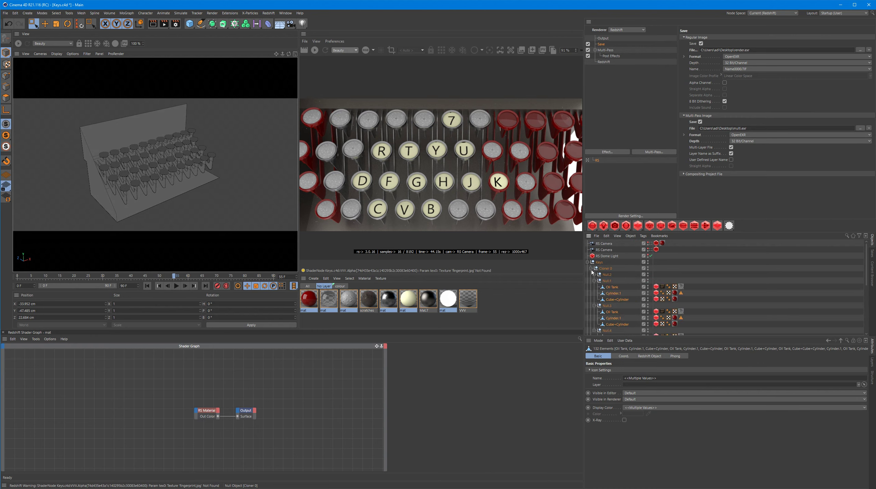
left_click(644, 235)
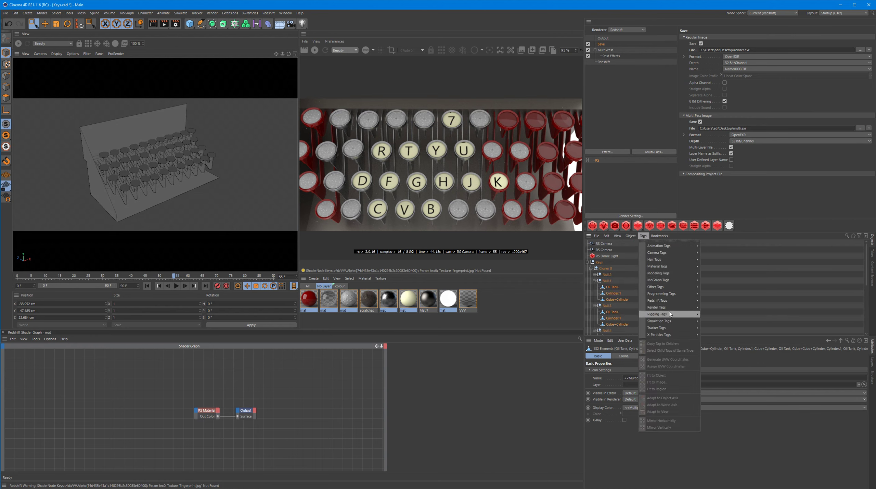
left_click(820, 314)
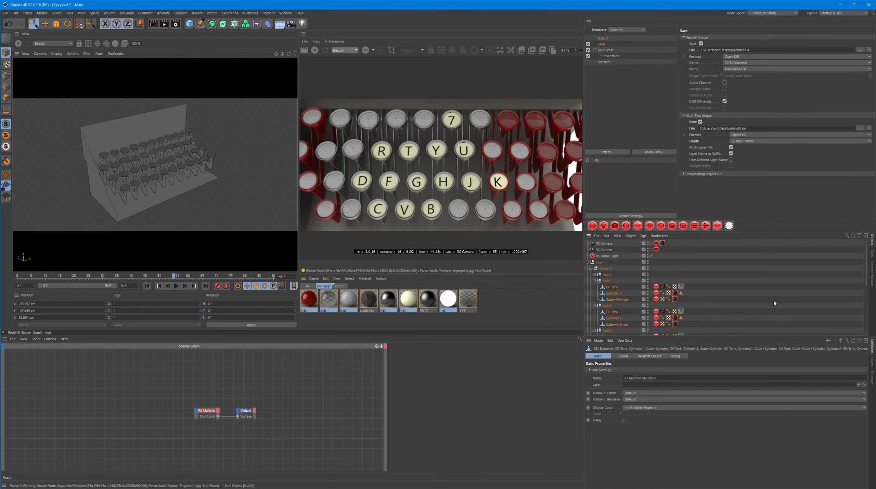
Step: Inspect the Object ID overrides in the Redshift Object tags of the first cloner's parts, individually and as a multiple selection
left_click(657, 286)
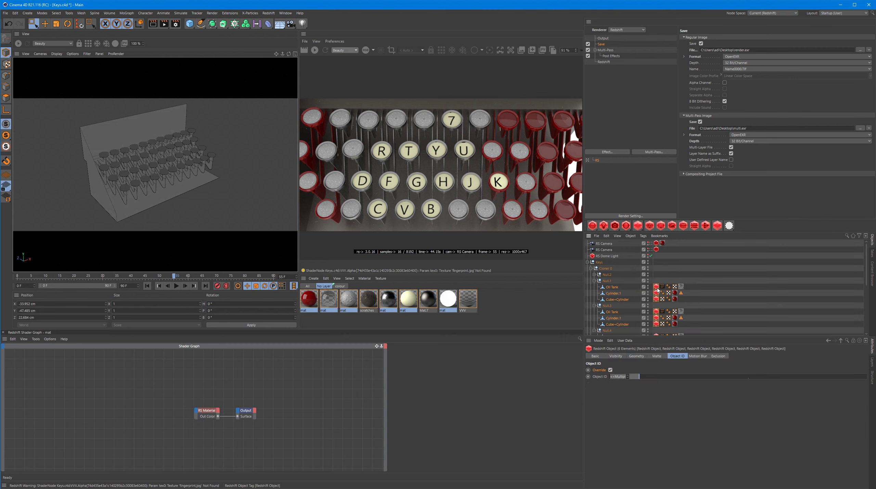
left_click(657, 324, "shift")
left_click(657, 287)
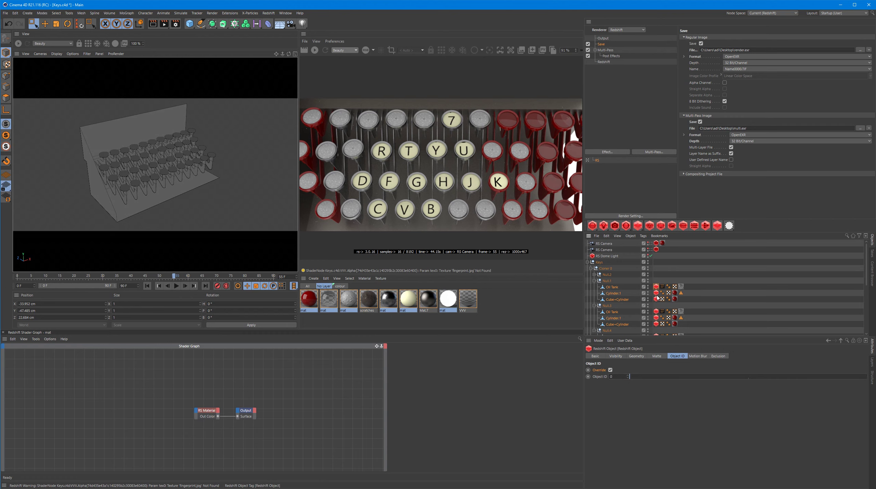
left_click(657, 299)
key("ctrl+z")
double_click(657, 300)
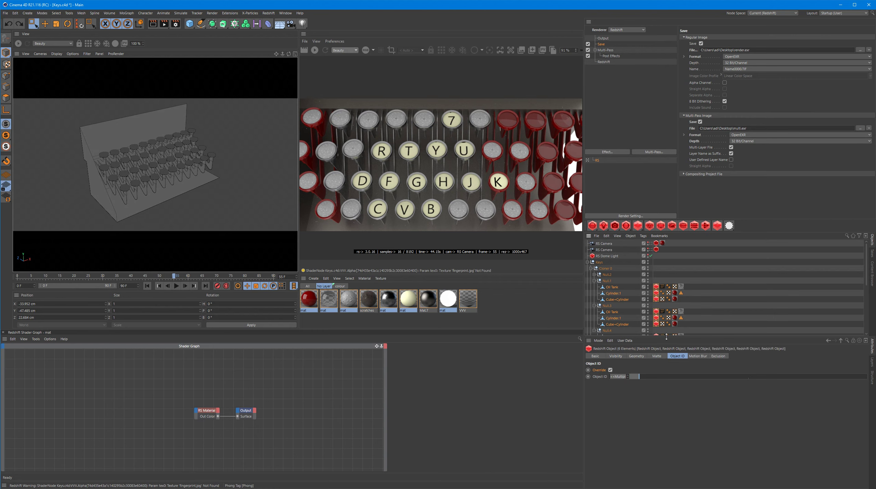
left_click(657, 311)
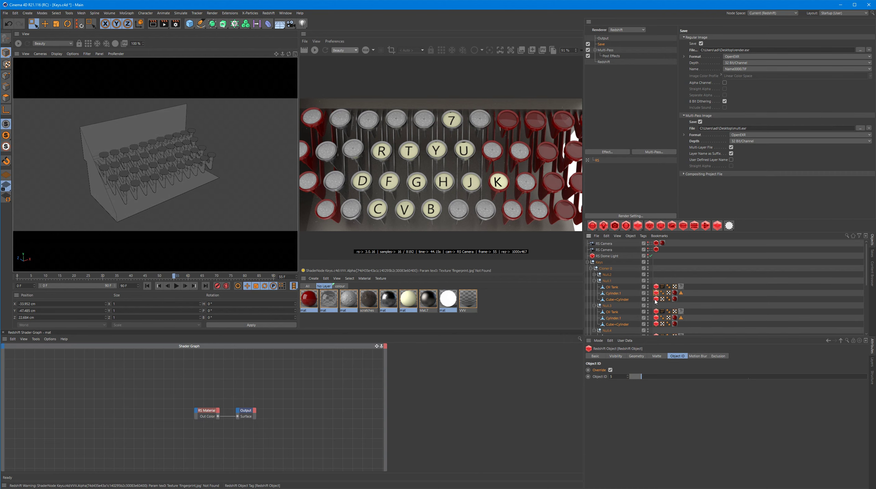
left_click(657, 293)
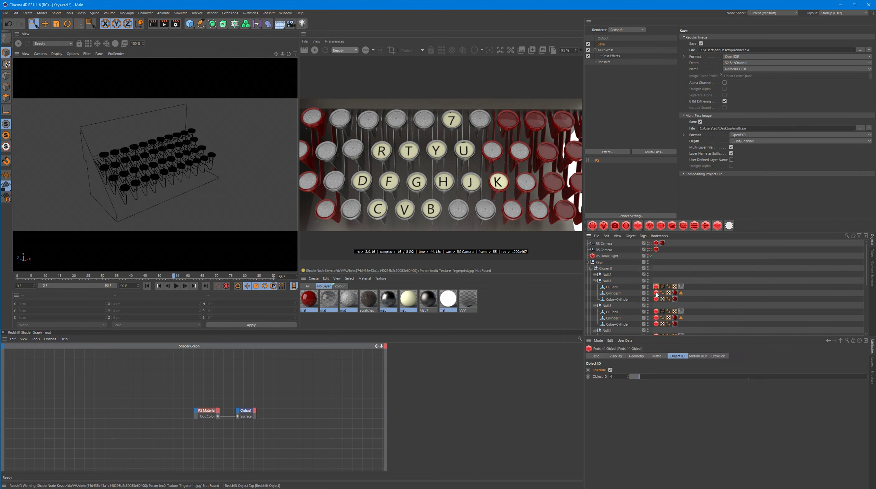
left_click(657, 286, "shift")
left_click(656, 299, "shift")
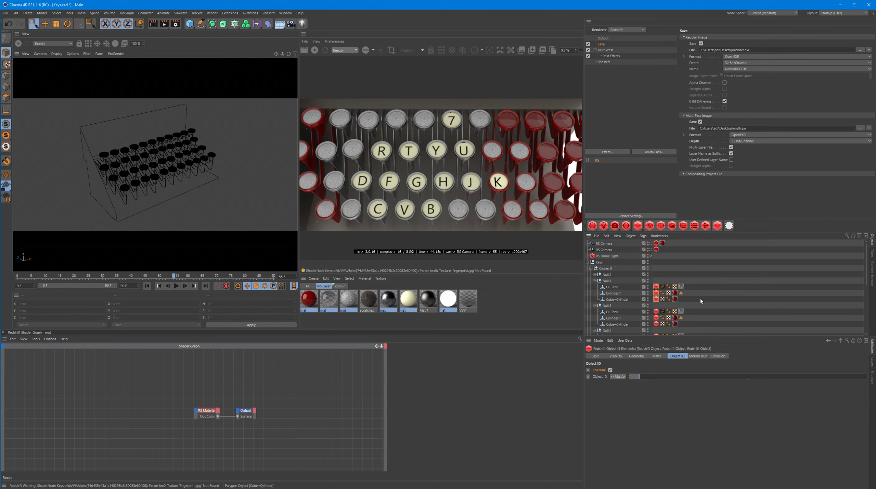
Step: Examine the Object ID overrides on Cloner 10's parts and the Environment cube, and compare them with the mattes in Nuke
scroll(866, 263, "down", 10)
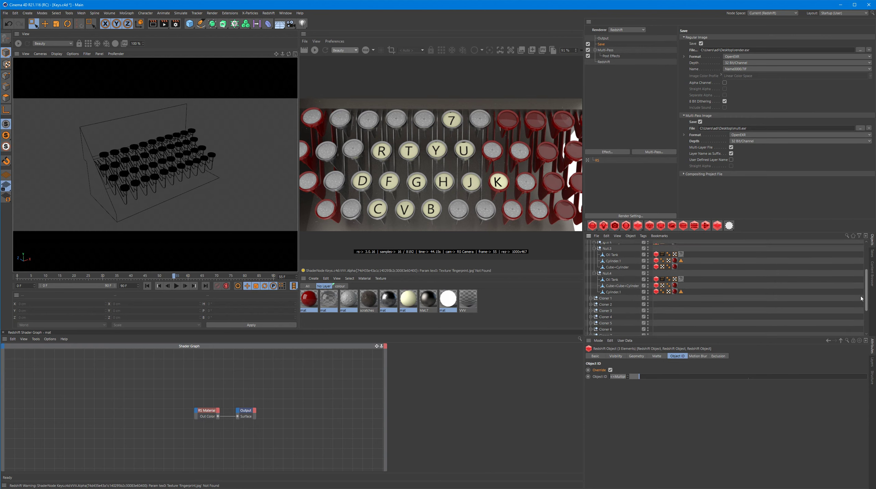
left_click(591, 307)
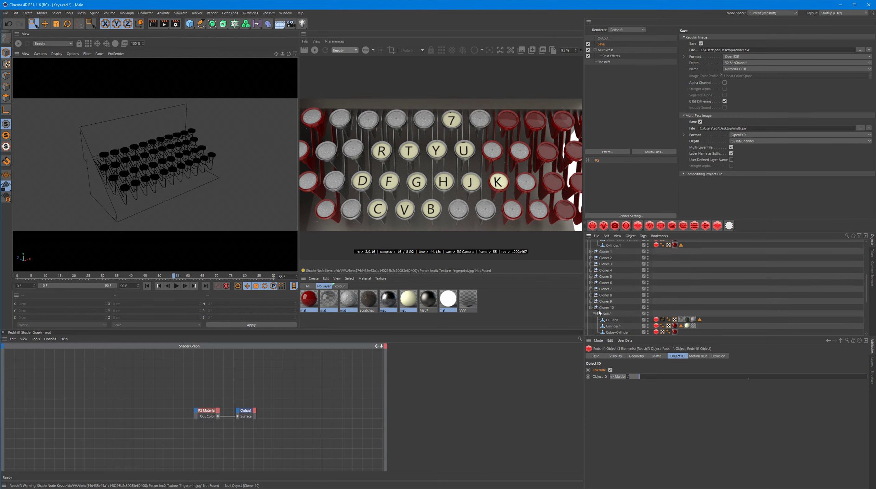
scroll(659, 315, "down", 3)
scroll(659, 315, "down", 2)
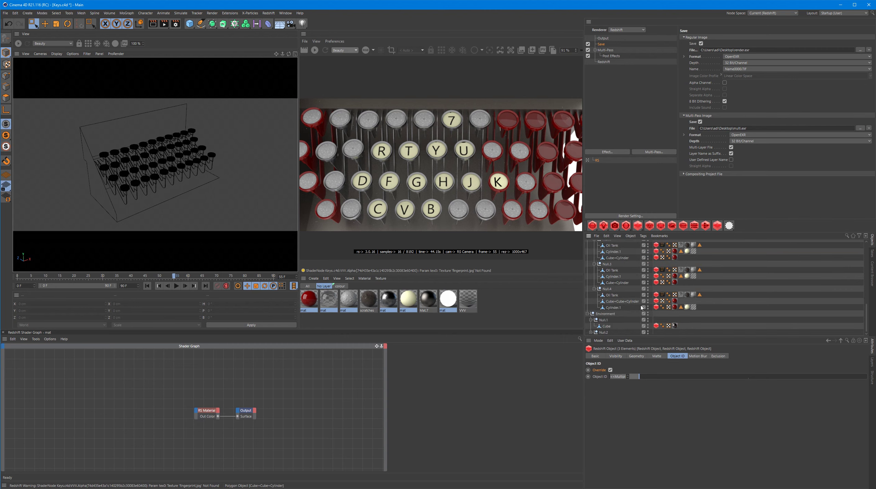
left_click(657, 308)
left_click(656, 325)
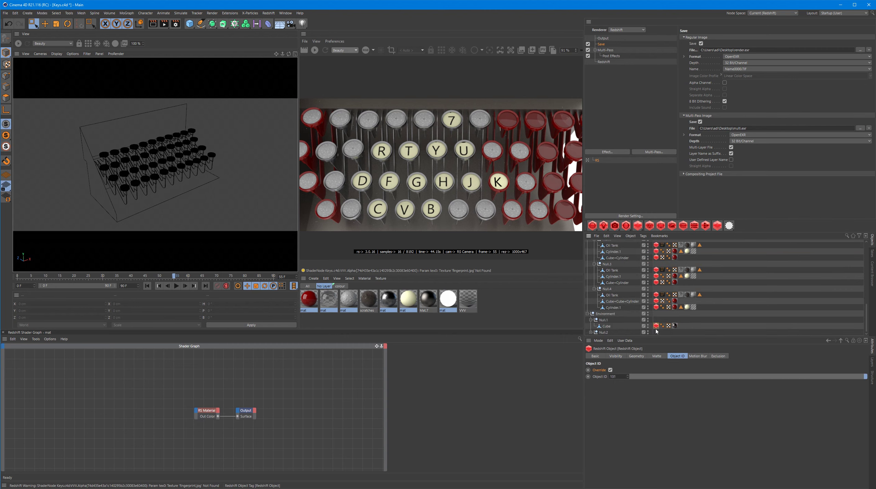
left_click(590, 333)
scroll(627, 314, "down", 2)
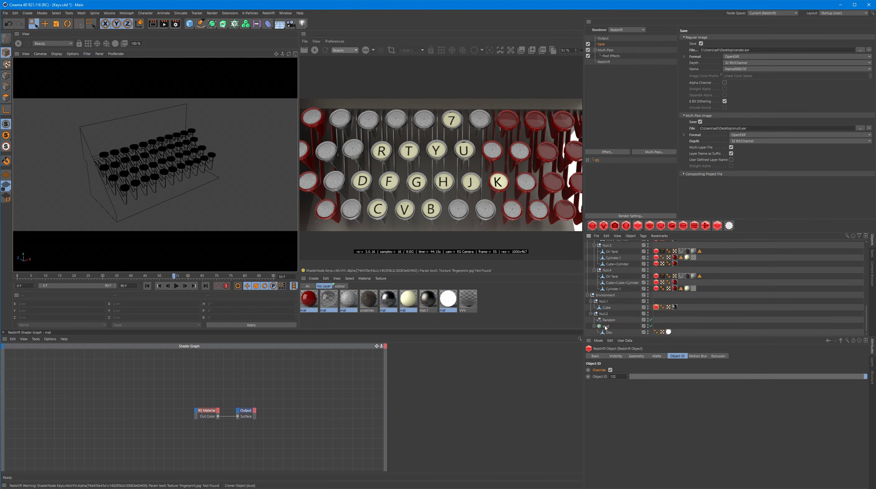
left_click(657, 288)
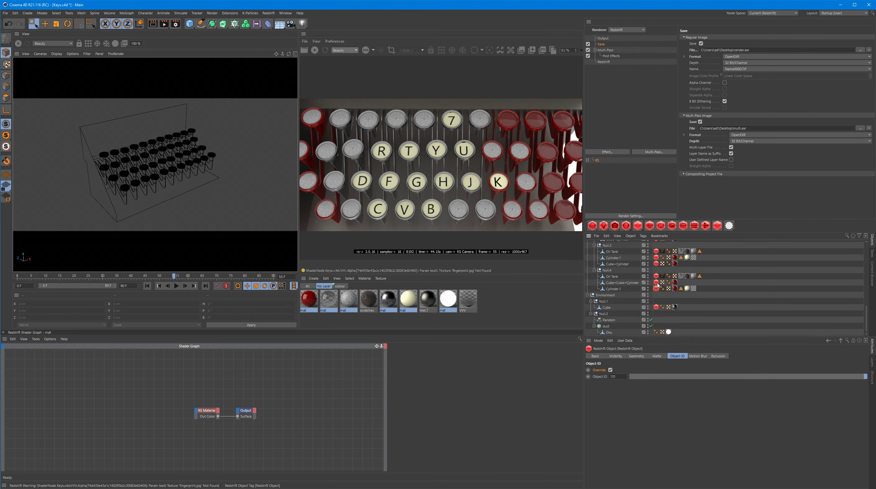
left_click(657, 258)
left_click(656, 251)
key("alt+Tab")
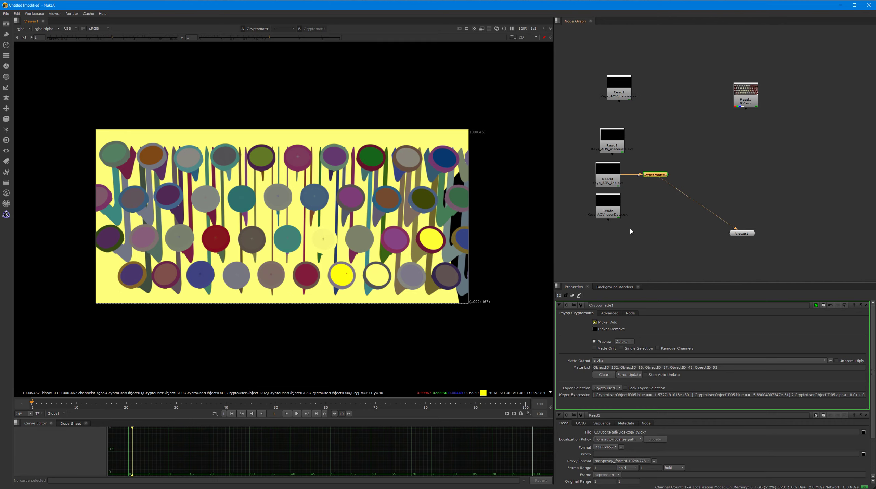
key("alt+Tab")
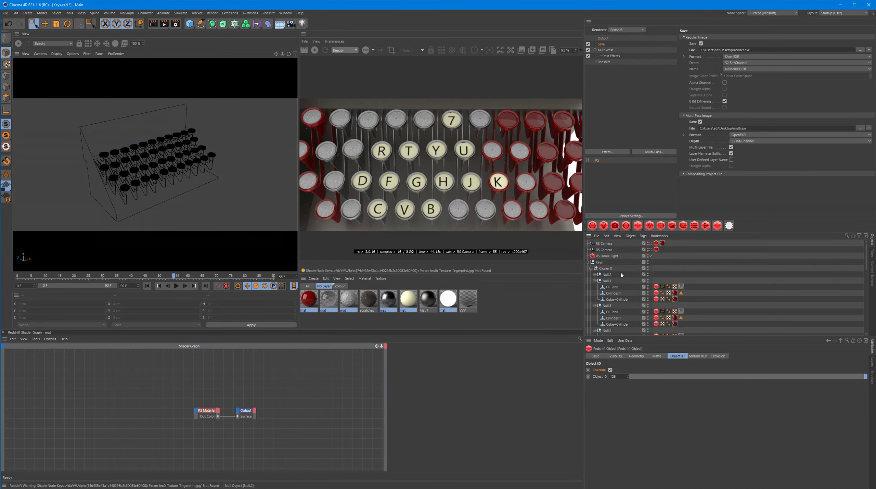
Step: Back in Cinema 4D, inspect the Object ID of each part under Null.2 and Null.1 in the first cloner
left_click(656, 286)
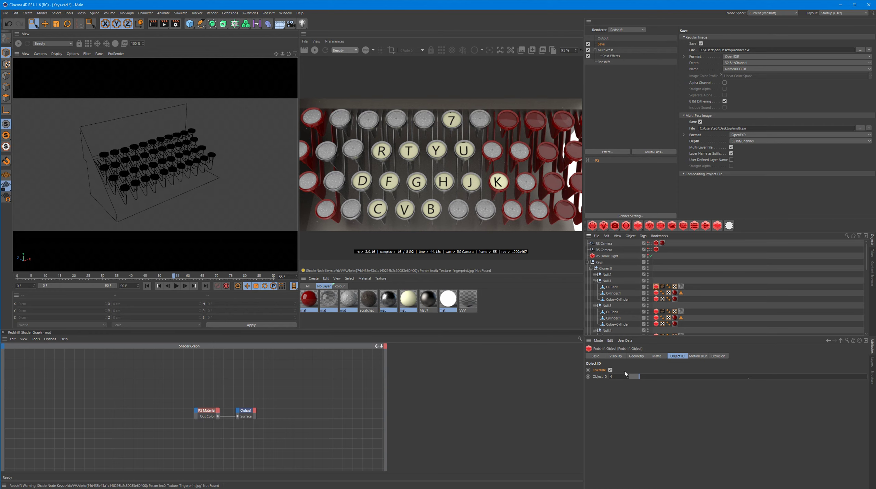
left_click(656, 298)
left_click(595, 274)
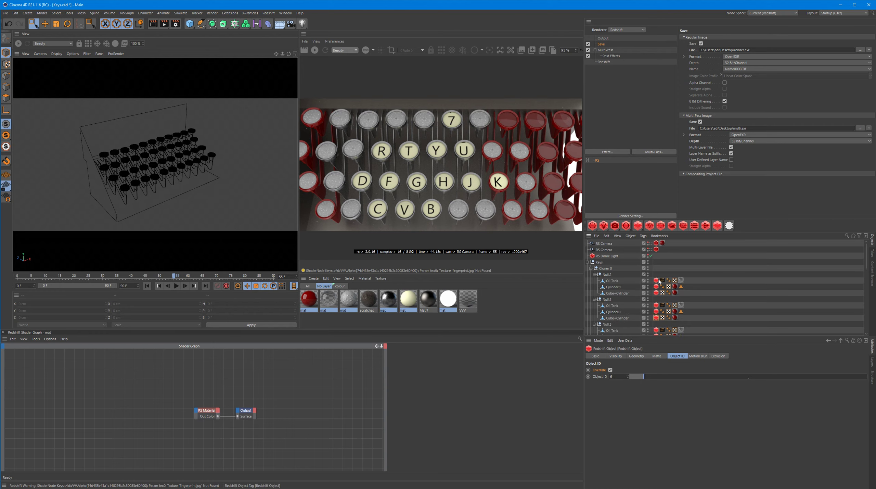
left_click(656, 281)
left_click(656, 287)
left_click(656, 293)
left_click(657, 305)
left_click(656, 318)
left_click(656, 312)
left_click(656, 305)
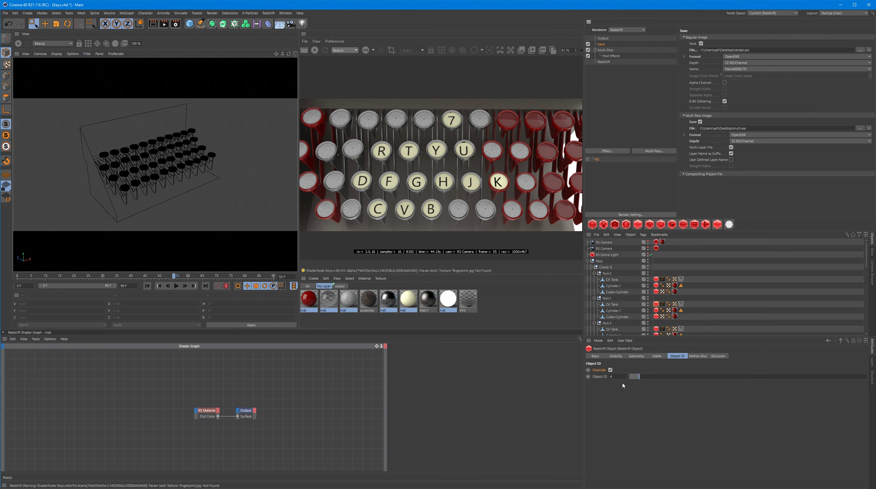
Step: Collapse the Keys hierarchy and check the cryptoString user data on the Keys and Environment nulls
left_click(588, 262)
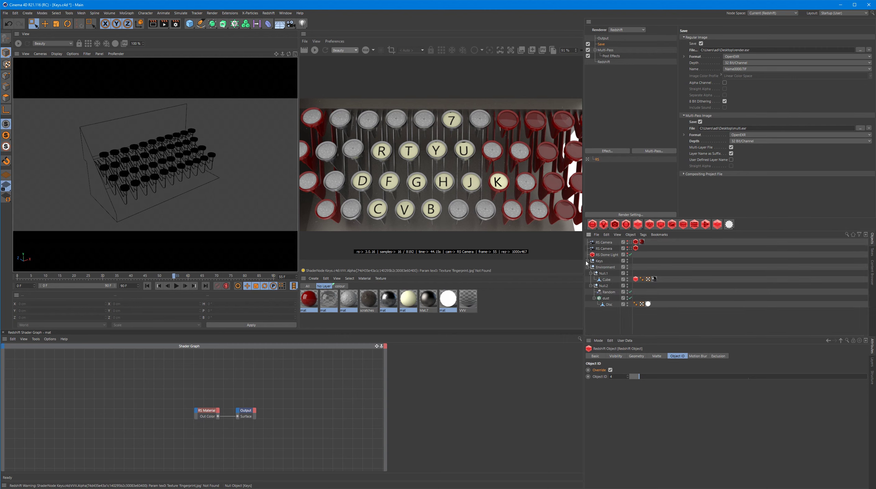
left_click(600, 262)
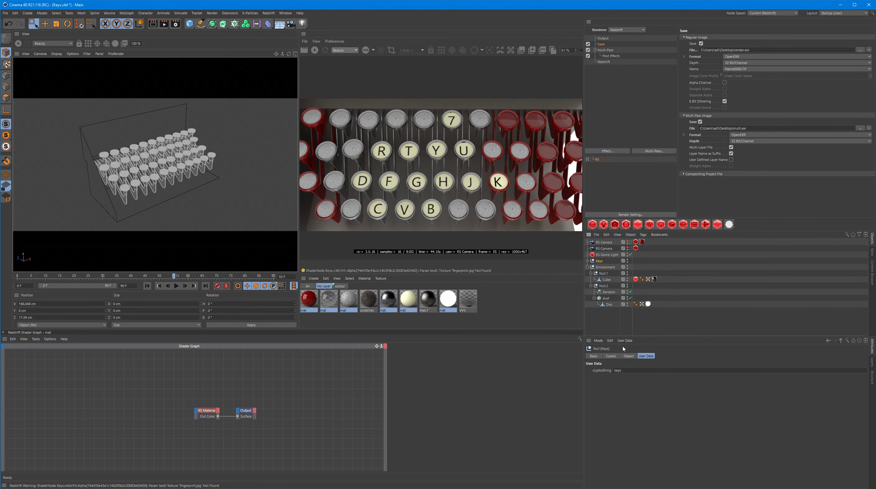
left_click(606, 298)
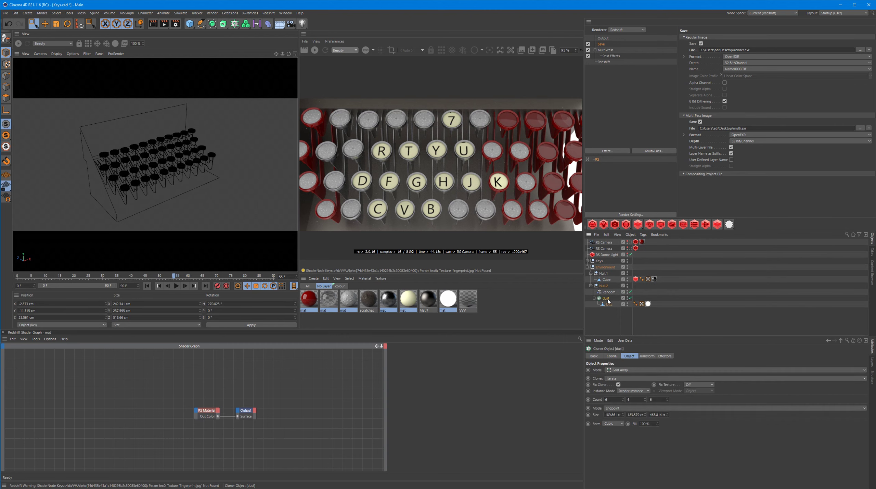
left_click(591, 274)
left_click(606, 267)
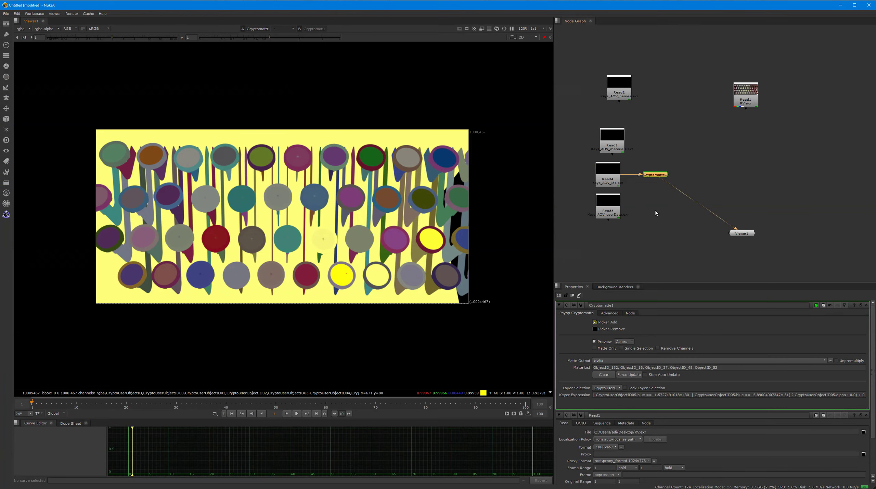
Step: Switch to Nuke, add a Cryptomatte node to the user data read node, and leave only its properties open
left_click(656, 213)
left_click(615, 209)
key("Tab")
type("cry")
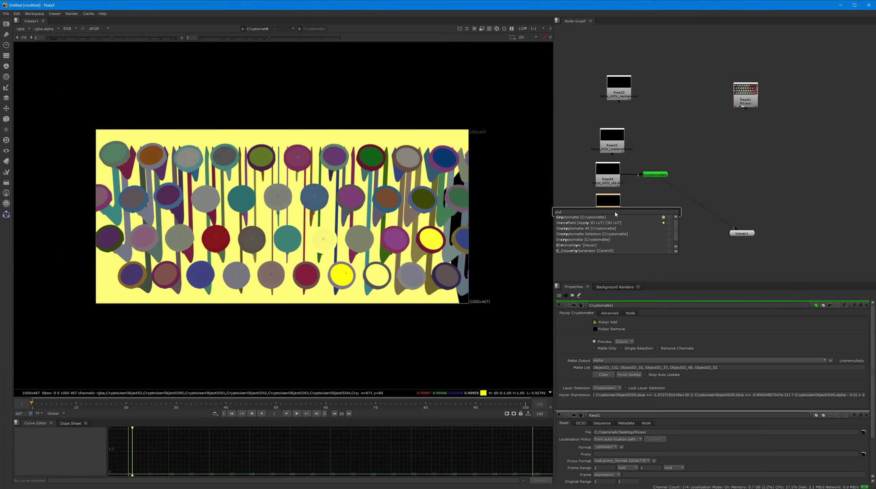
key("Return")
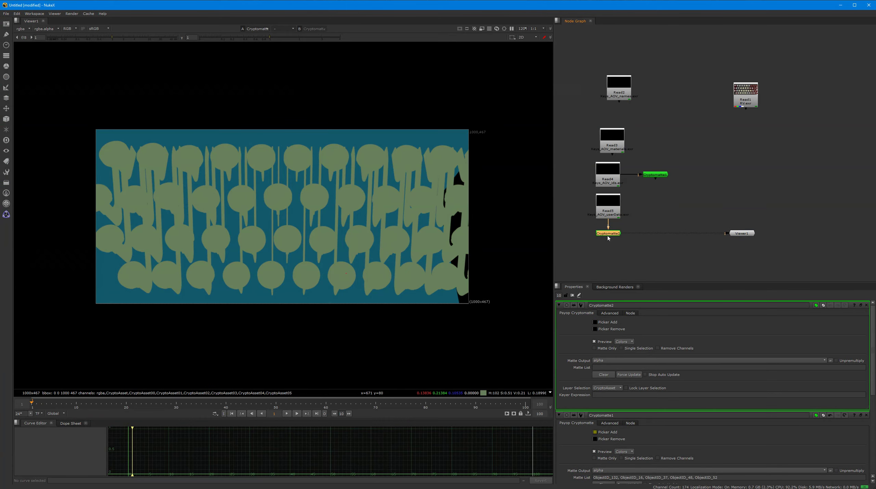
double_click(609, 213)
double_click(610, 234)
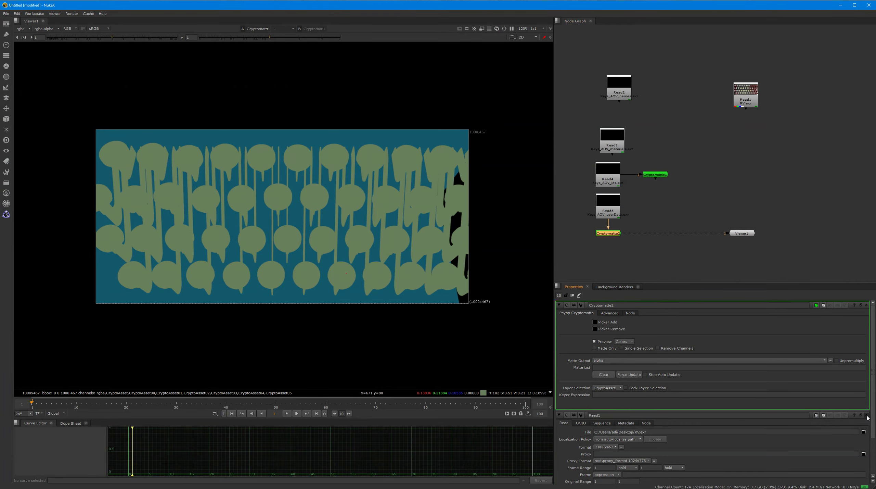
left_click(867, 415)
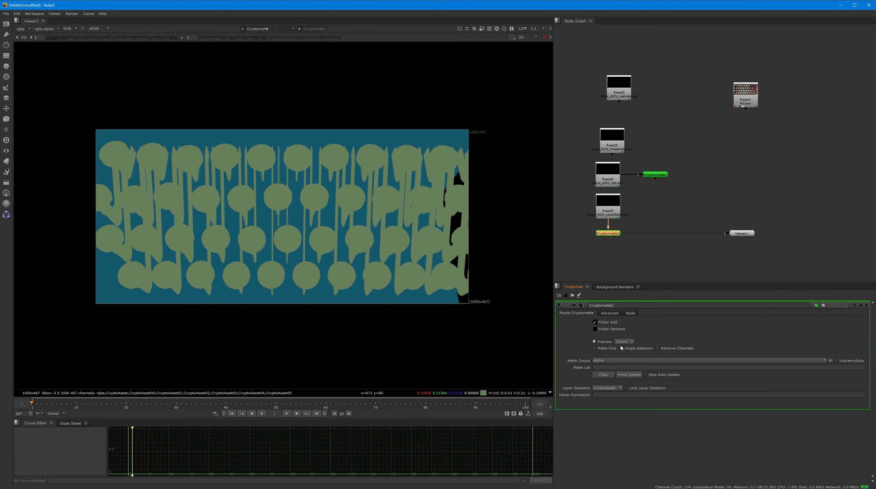
Step: With single selection enabled, pick the keys user data matte and replace it with the env matte
left_click(427, 243)
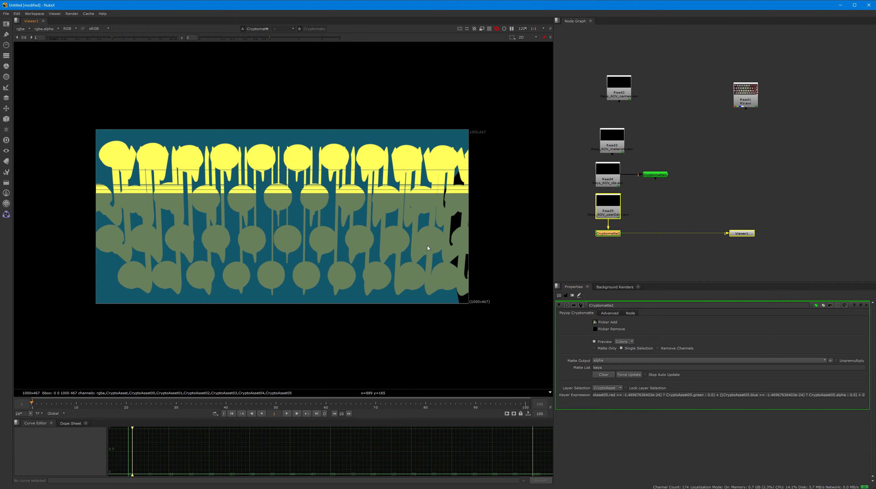
left_click(441, 294, "ctrl")
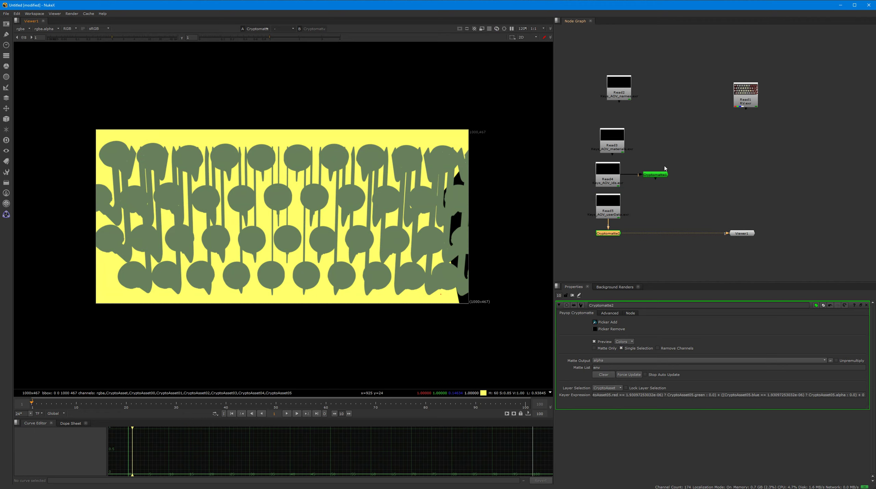
left_click(665, 114)
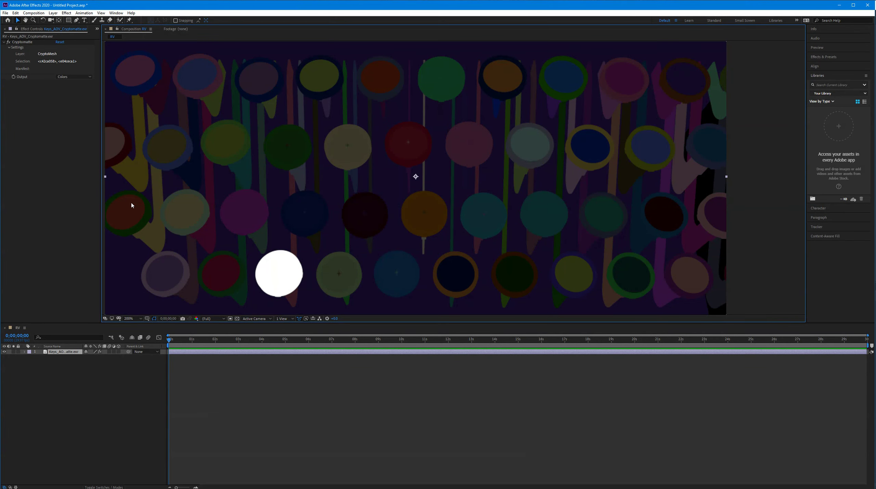
Step: Switch to After Effects, close the effect controls, and delete the RV composition and all old footage from the project
left_click(46, 119)
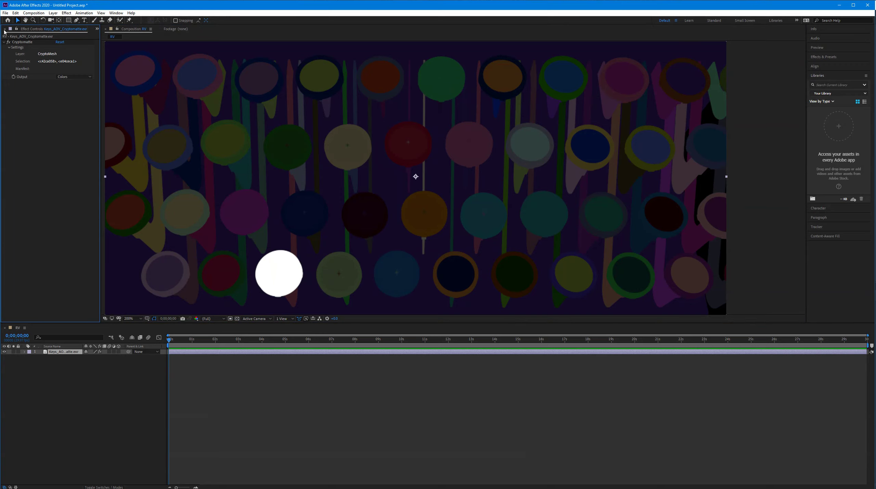
left_click(4, 29)
left_click_drag(21, 117, 11, 97)
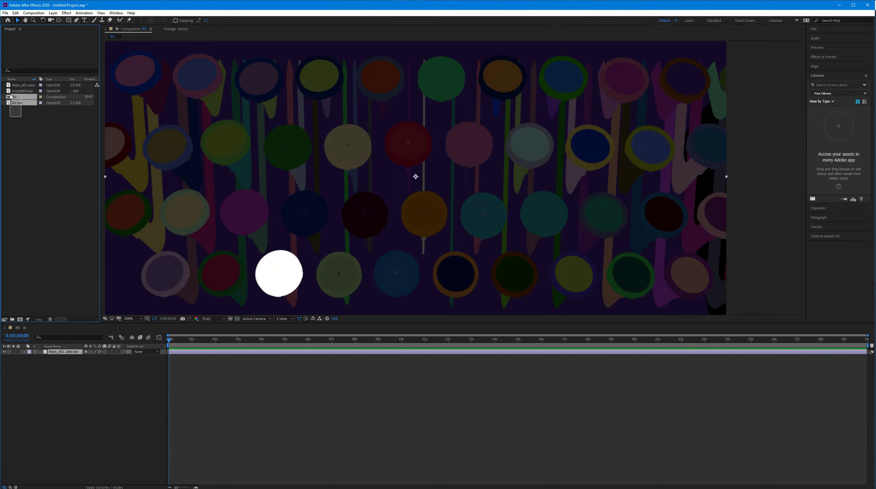
key("Delete")
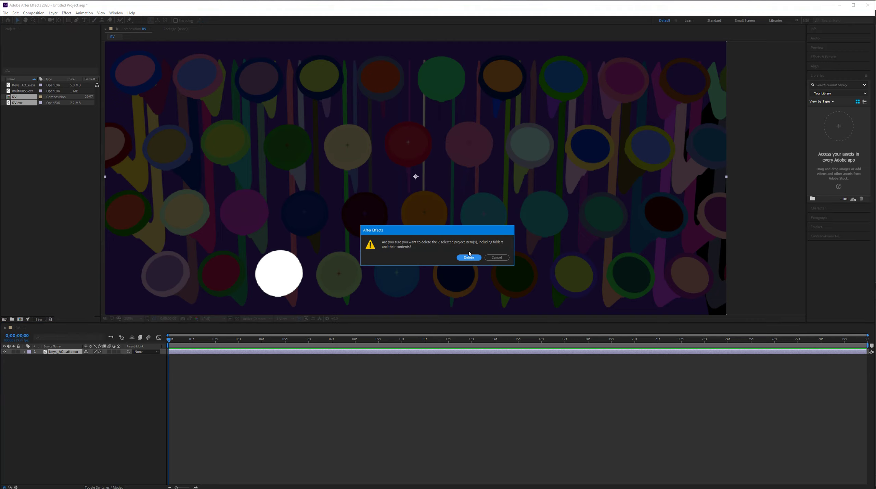
left_click(469, 256)
left_click_drag(24, 113, 23, 89)
key("Delete")
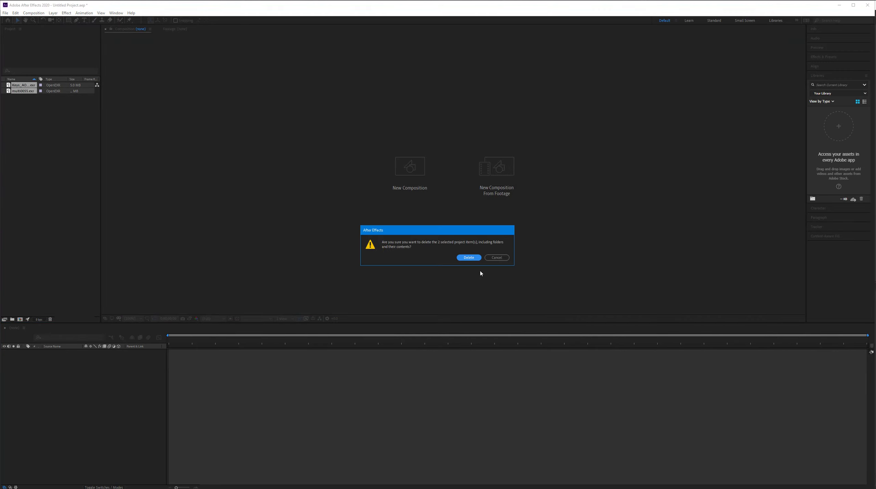
left_click(469, 258)
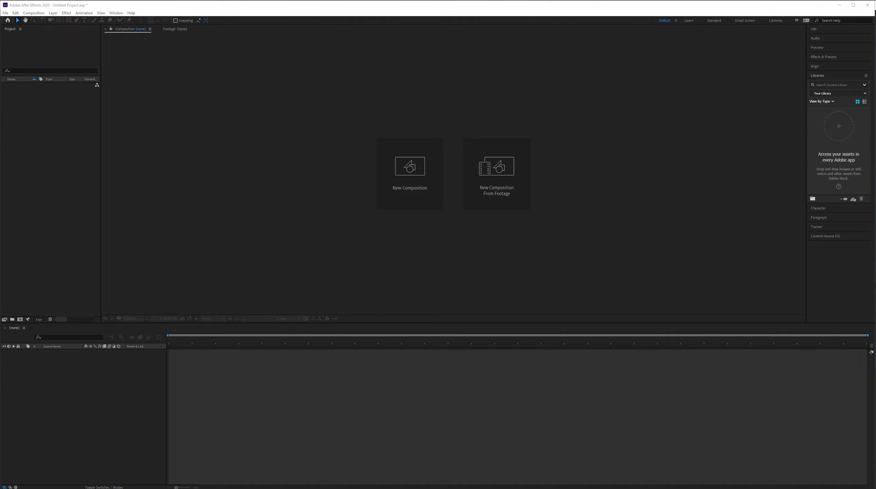
Step: Import the four Keys AOV EXR files and create a composition from the ids EXR
left_click_drag(1, 264, 65, 221)
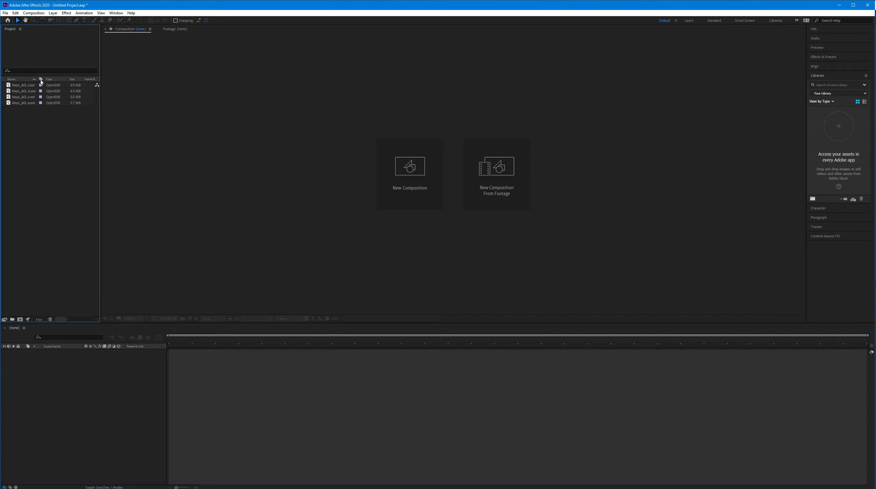
left_click_drag(39, 80, 78, 365)
Step: Apply the Cryptomatte effect to the ids layer and pick the matte of the key just below and beside the composition's centre
right_click(78, 353)
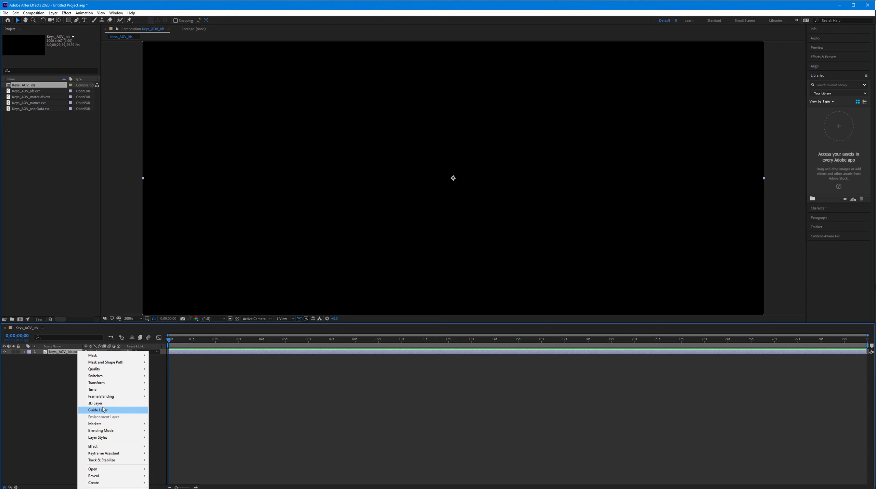
mouse_move(111, 449)
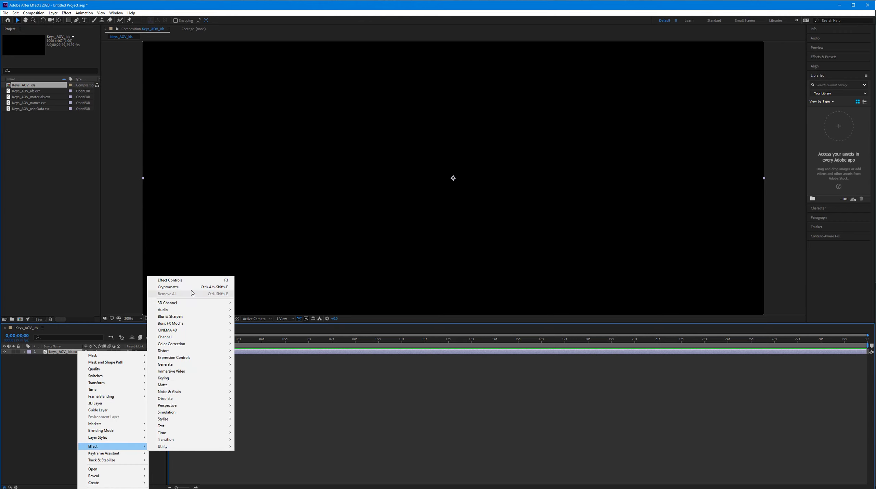
left_click(178, 290)
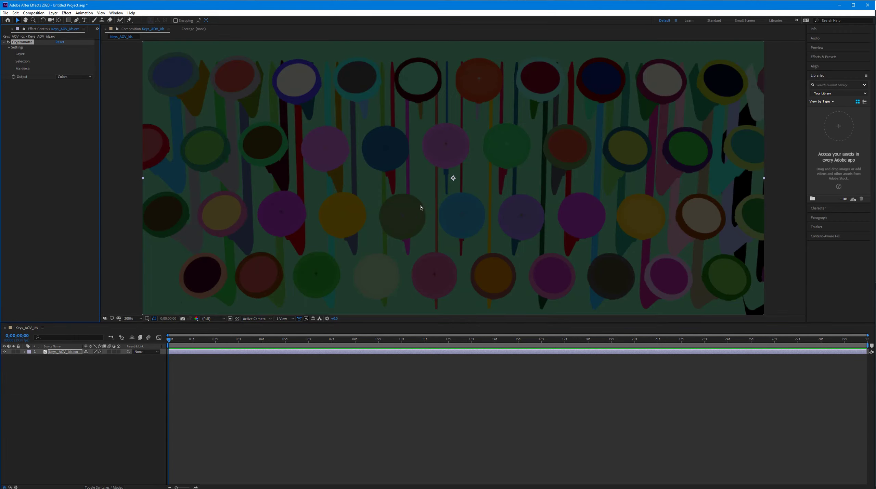
left_click(410, 220)
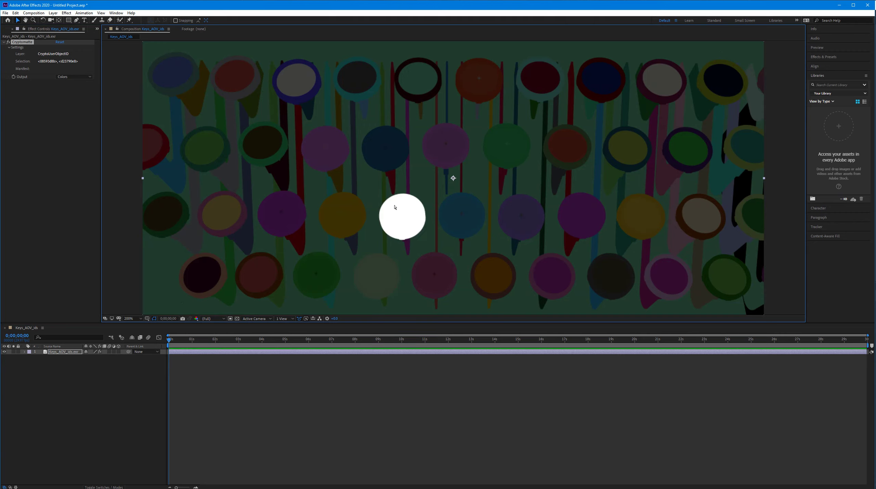
Step: Inspect the Cryptomatte layer, selection and manifest settings, and check the After Effects version information
left_click(63, 61)
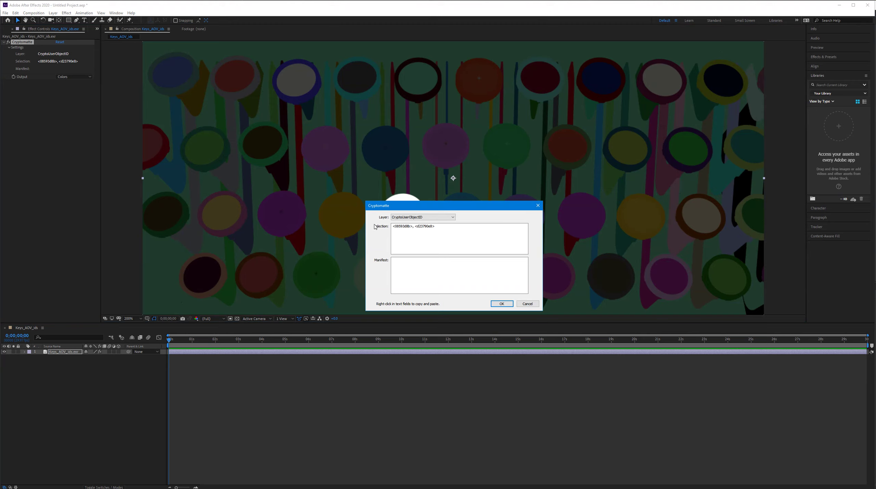
left_click(528, 304)
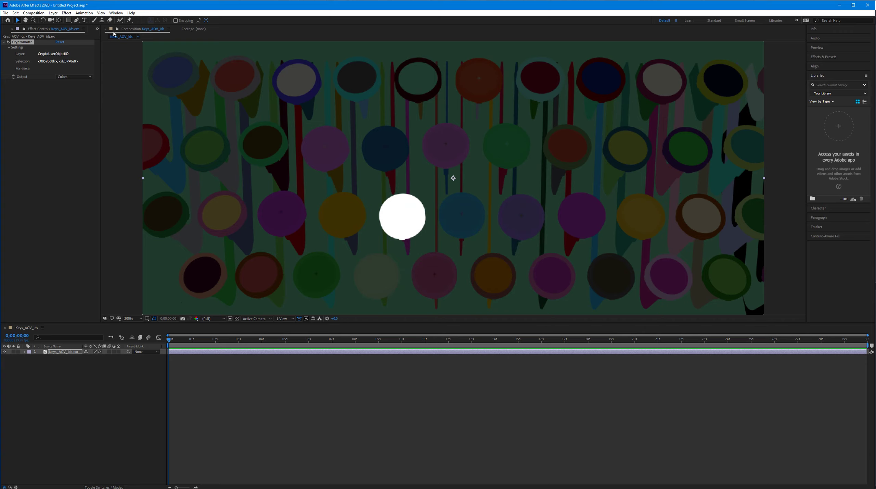
left_click(131, 13)
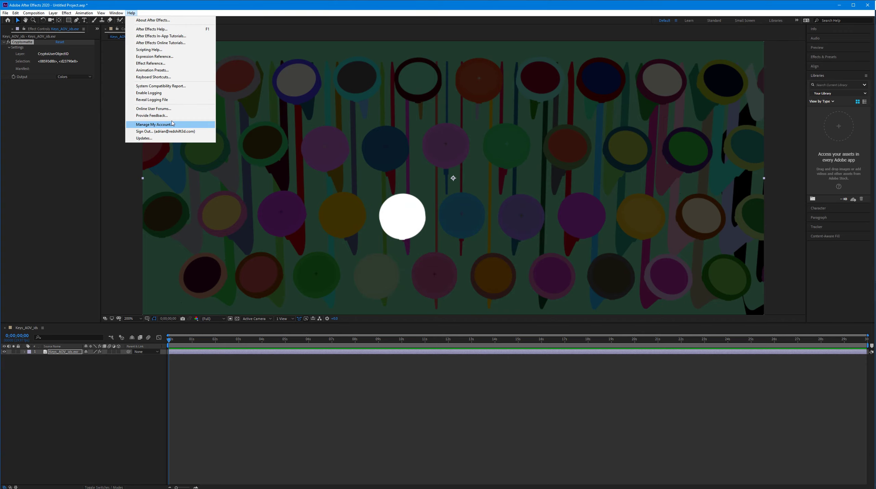
left_click(153, 20)
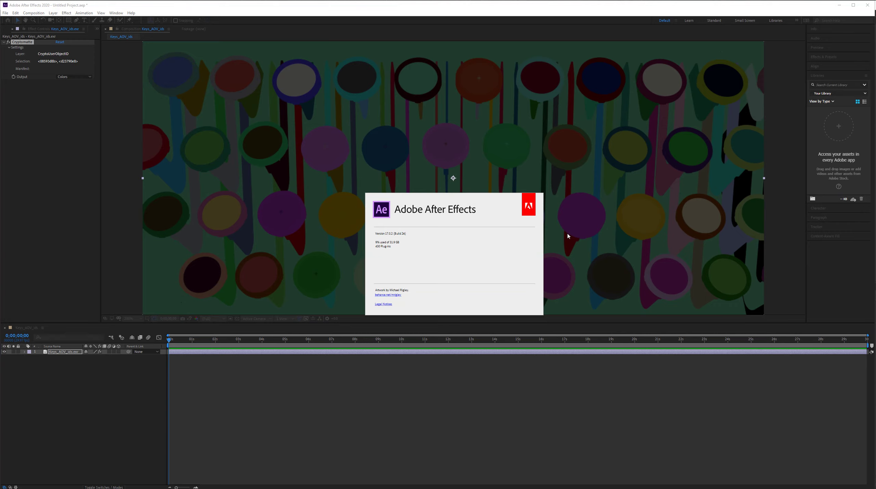
left_click(551, 239)
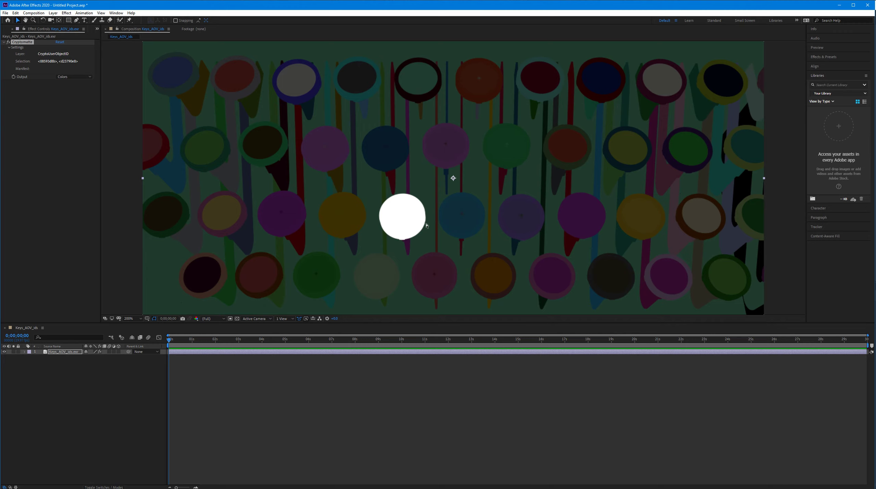
Step: Try to pick other key mattes in the viewer with the Cryptomatte effect deselected
left_click(40, 130)
left_click(456, 214)
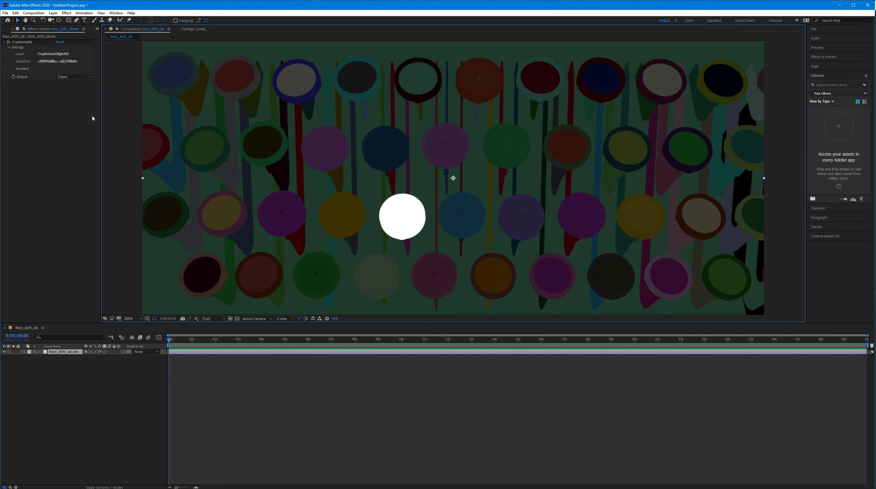
left_click(67, 111)
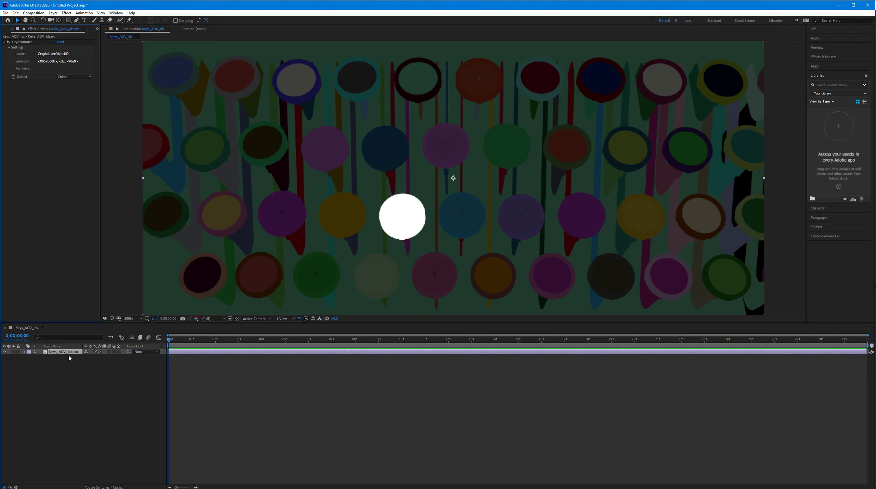
left_click(465, 225)
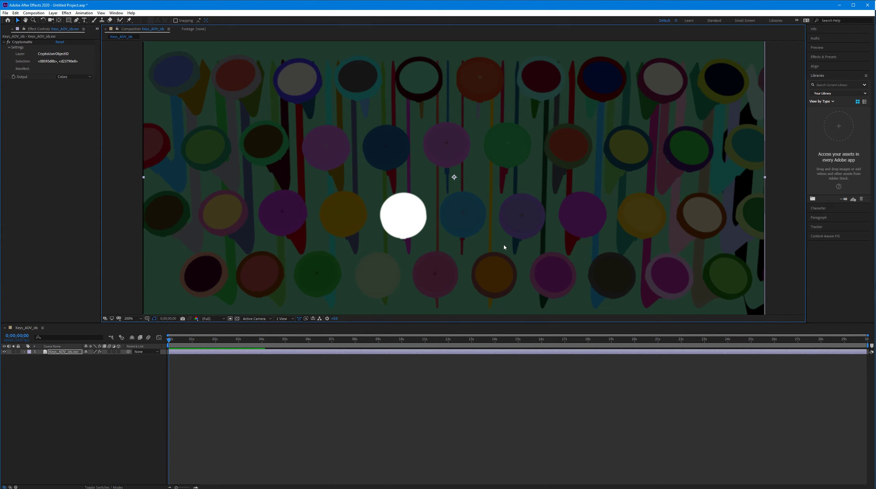
mouse_move(572, 233)
left_mouse_down()
mouse_move(564, 241)
mouse_move(578, 211)
mouse_move(556, 228)
left_mouse_up()
key("ctrl+Home")
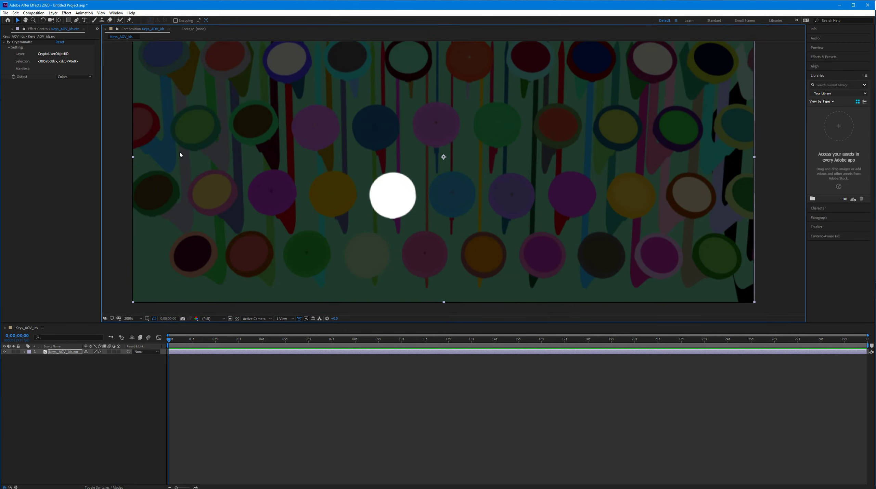
Step: Reselect the Cryptomatte effect, pick a key matte in the lowest row, and replace it with the original centre key's matte
left_click(23, 42)
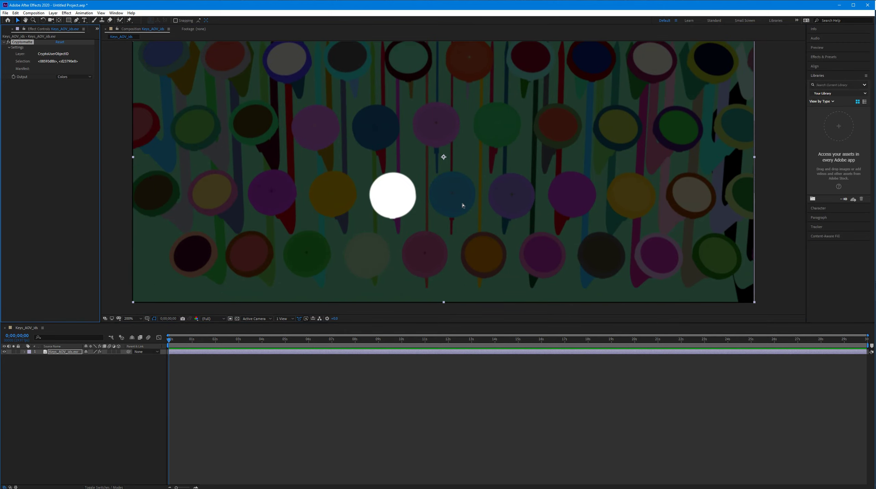
left_click(450, 232)
left_click(431, 253)
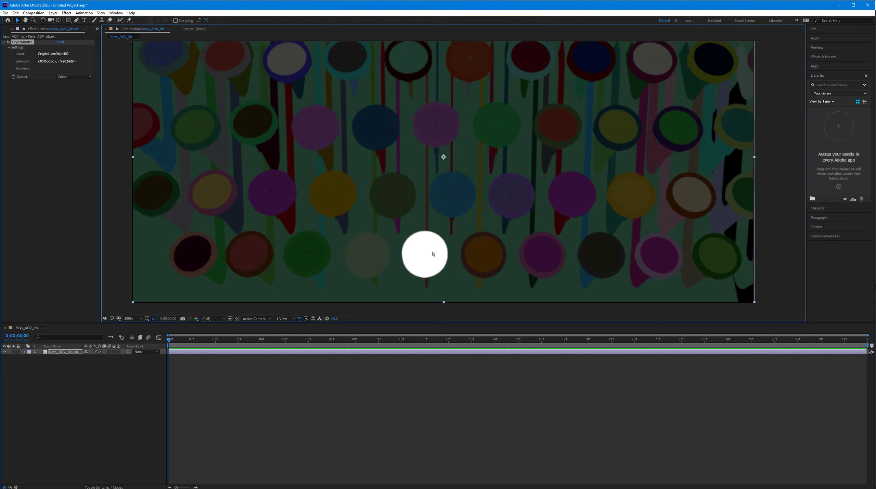
left_click(403, 197)
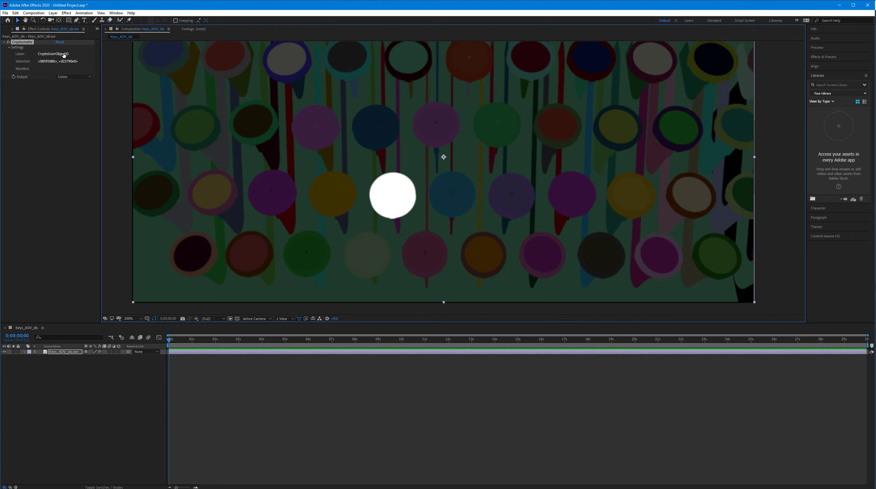
Step: Add Keys_AOV_materials.exr to the composition above the ids layer and apply the Cryptomatte effect to it
left_click(76, 376)
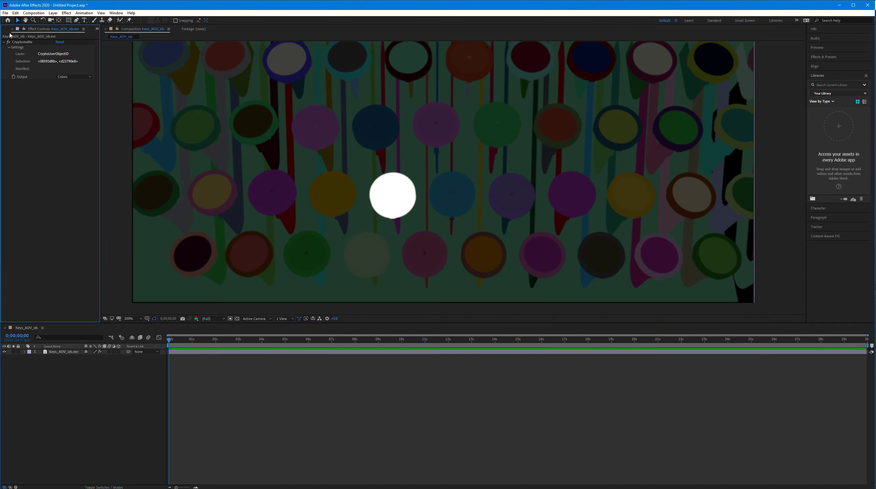
left_click(12, 29)
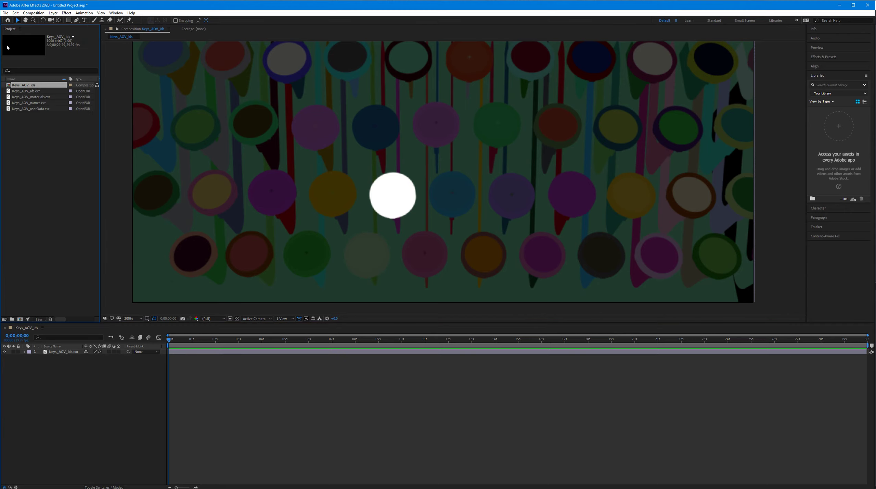
left_click_drag(43, 97, 87, 351)
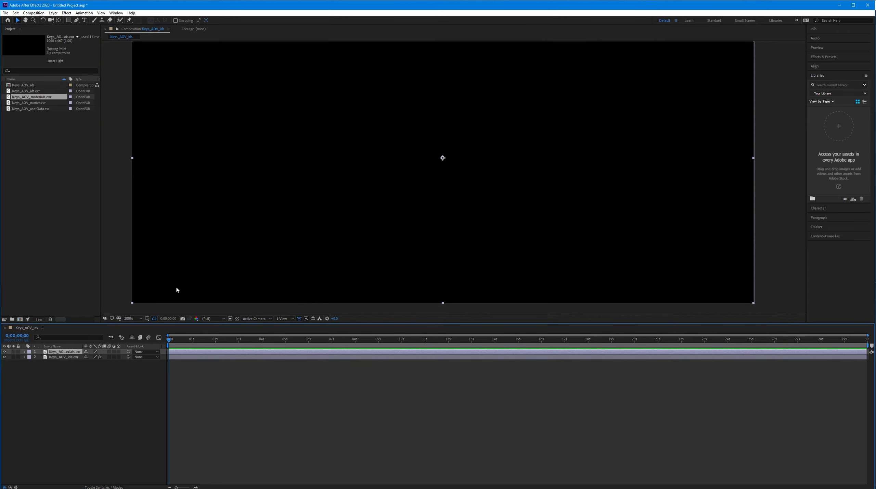
right_click(76, 354)
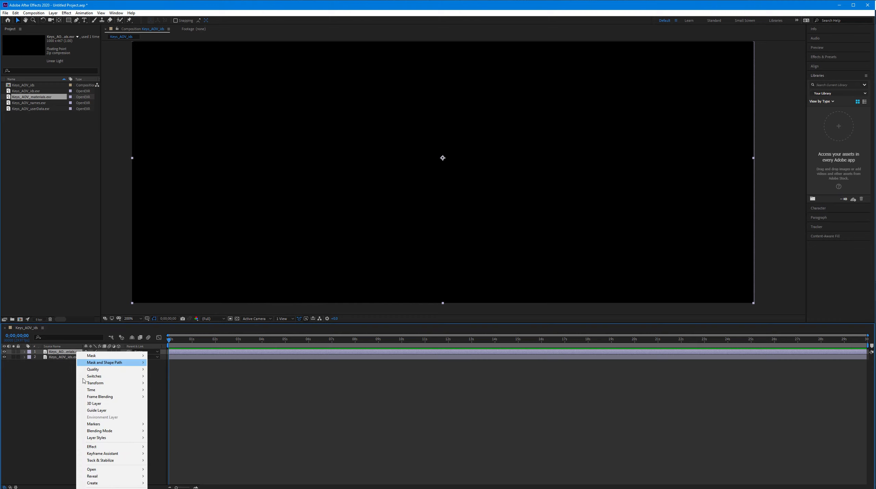
mouse_move(125, 446)
left_click(168, 287)
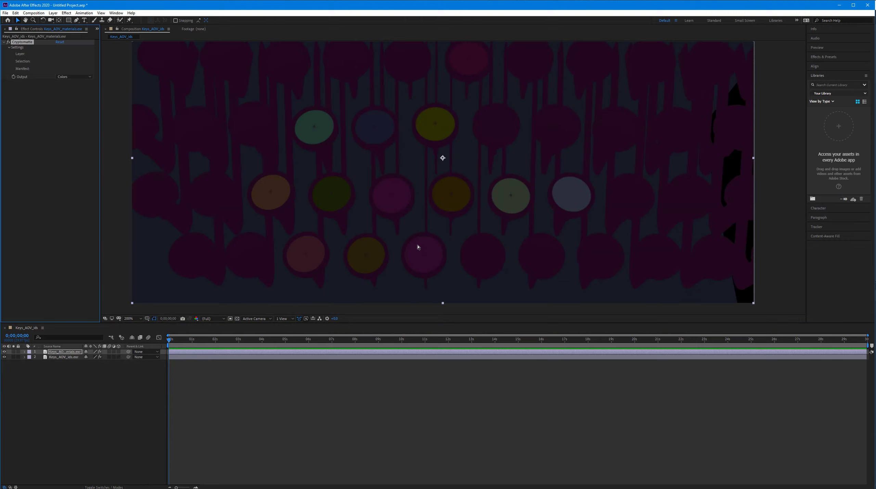
Step: Pick several key material mattes on the materials layer, replacing them with the background material matte
left_click(418, 250)
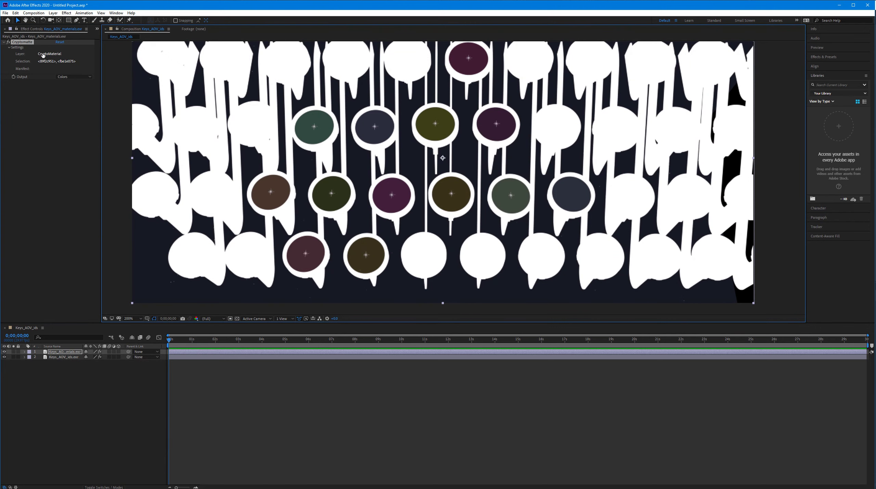
left_click(455, 210)
left_click(510, 211)
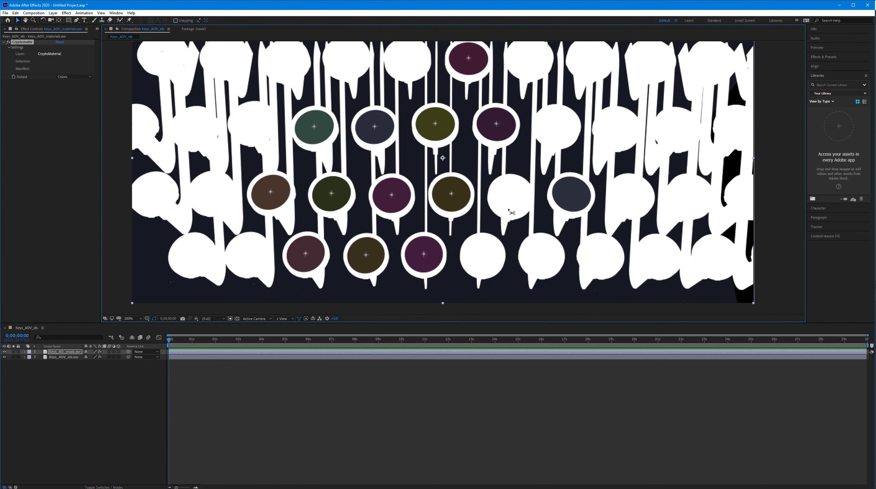
left_click(479, 258)
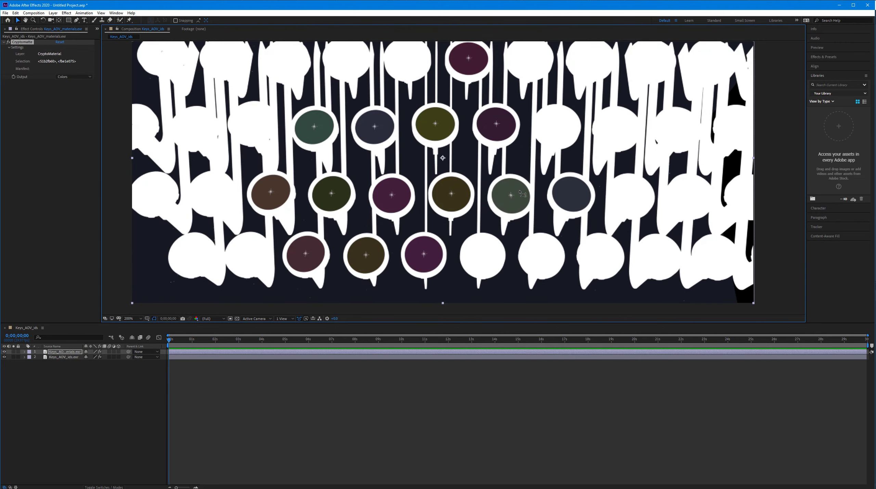
left_click(521, 166)
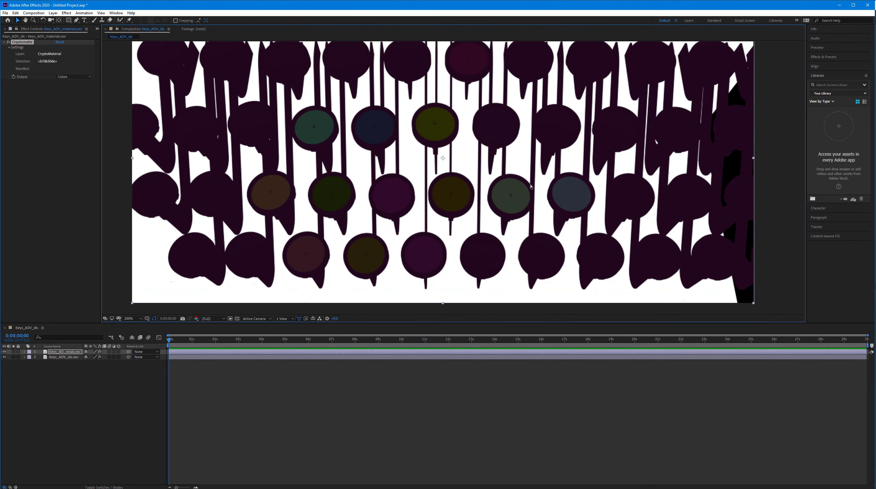
Step: Remove the background material matte from the selection, and practise adding and removing key material mattes until the selection is empty
left_click(531, 165, "alt")
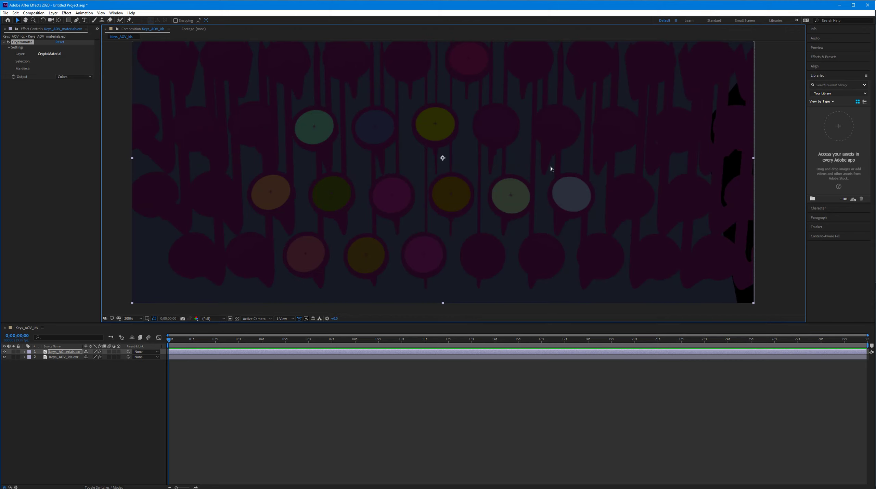
left_click(242, 247, "shift")
left_click(255, 236, "alt")
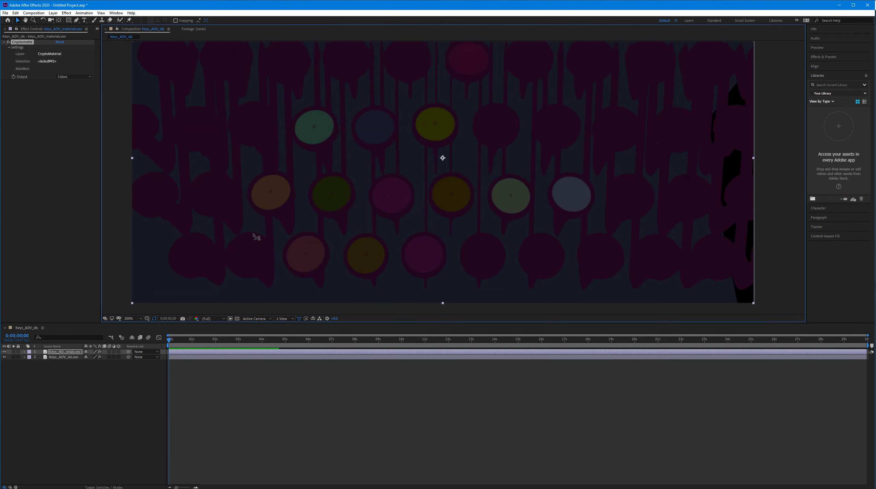
left_click(255, 224)
left_click(255, 224, "alt")
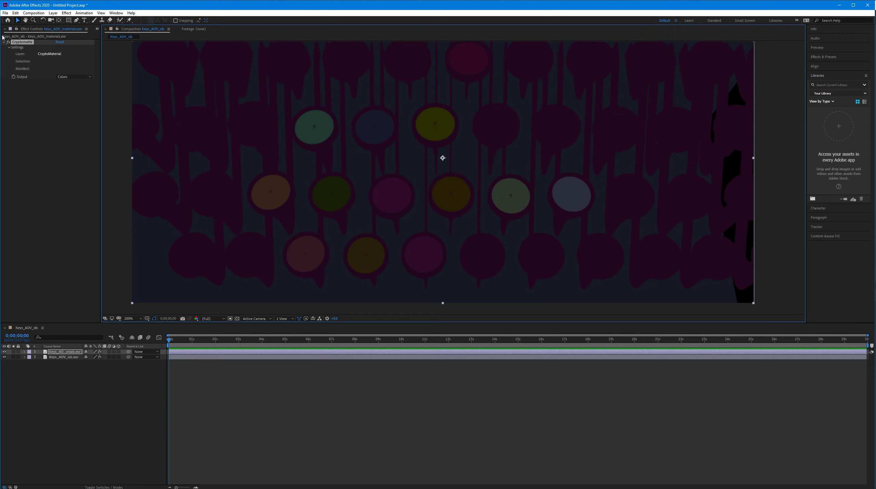
Step: Add Keys_AOV_userData.exr to the composition as the uppermost layer and apply the Cryptomatte effect to it
left_click(4, 29)
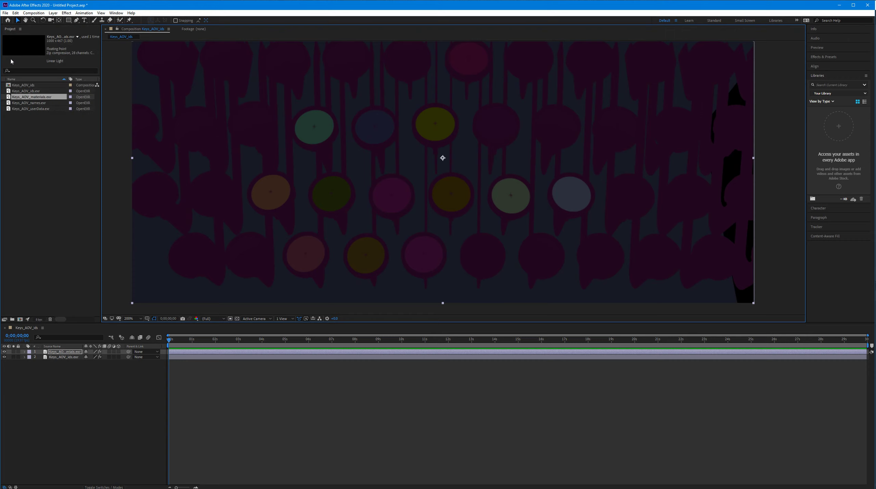
left_click(37, 102)
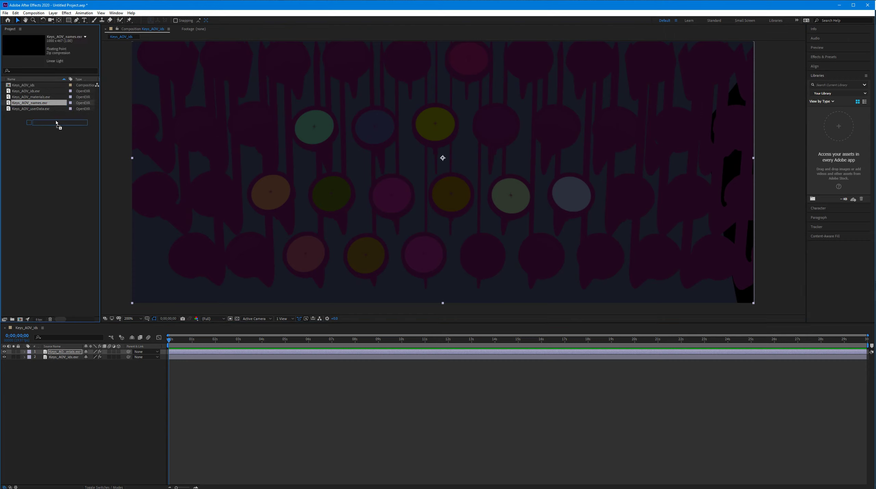
left_click_drag(35, 108, 86, 353)
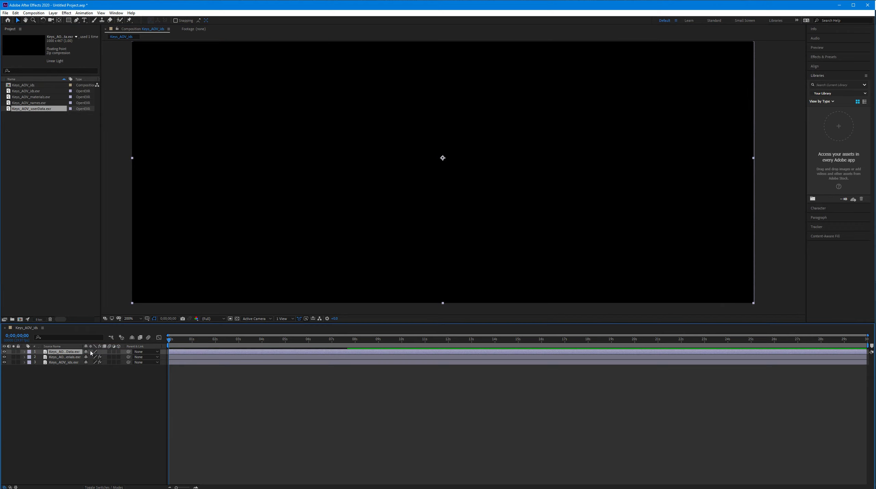
right_click(79, 352)
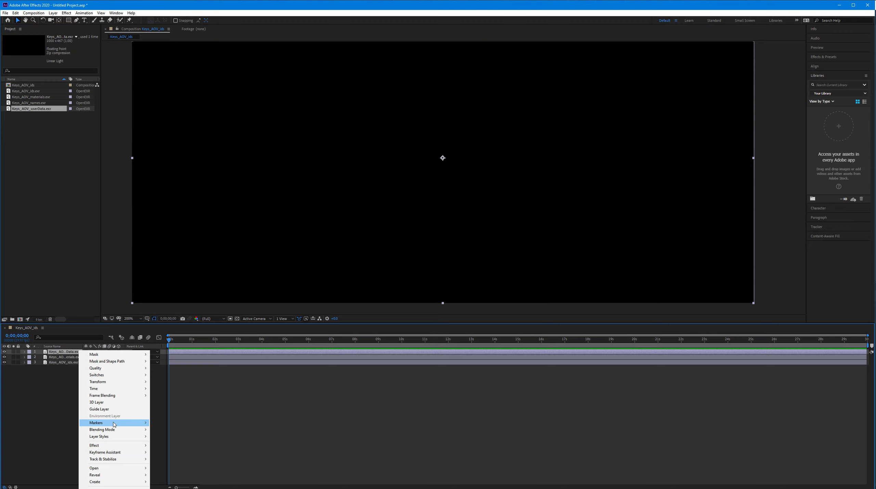
mouse_move(114, 445)
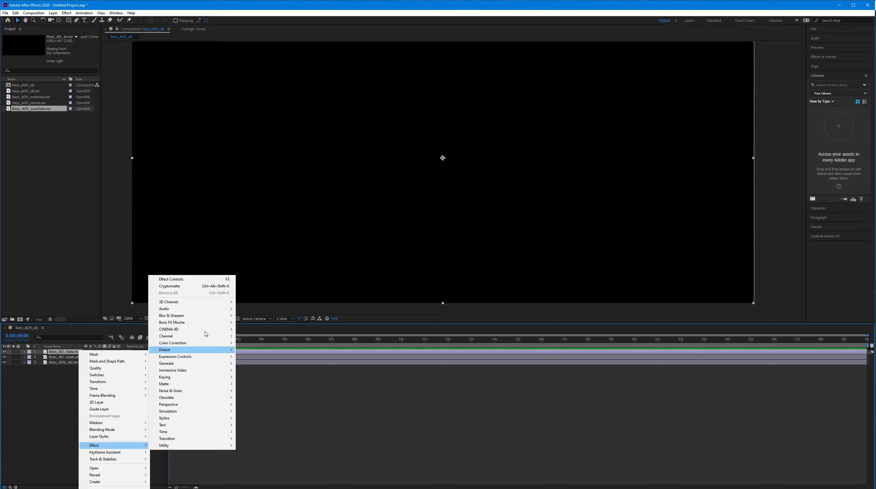
left_click(171, 286)
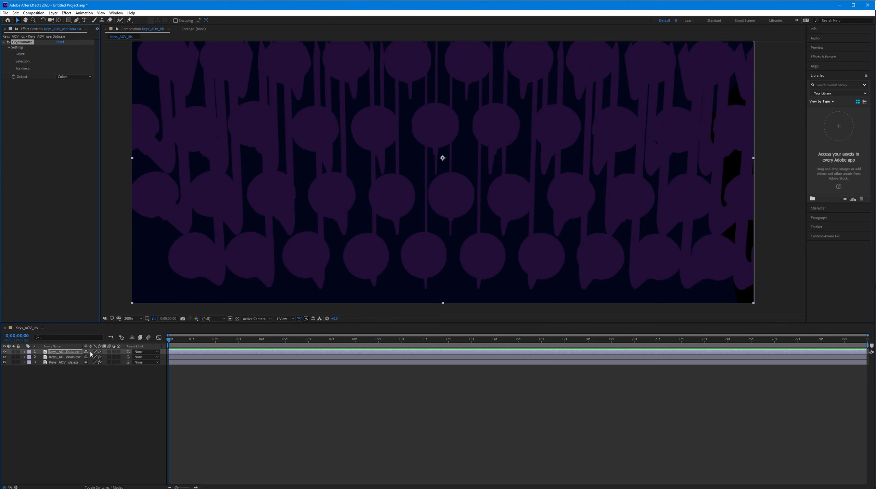
Step: Pick the key matte and replace it with the background matte on the userData layer, and set the Cryptomatte output to Matte Only
left_click(391, 201)
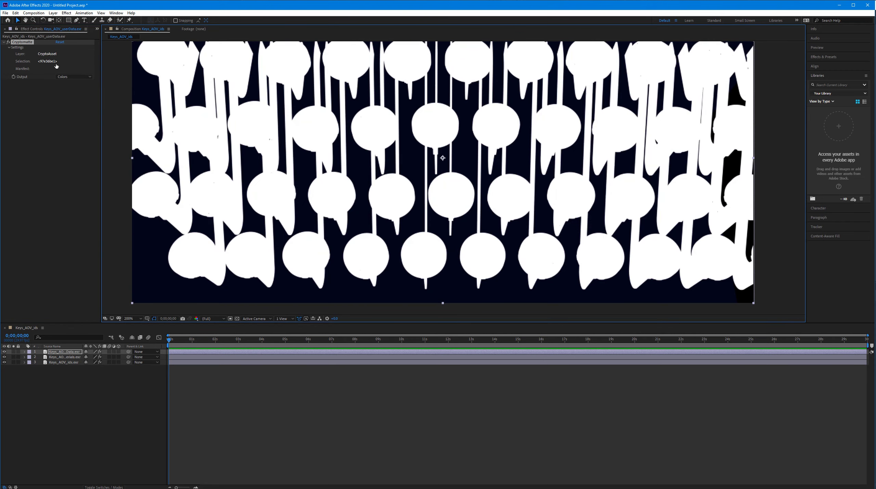
left_click(153, 262)
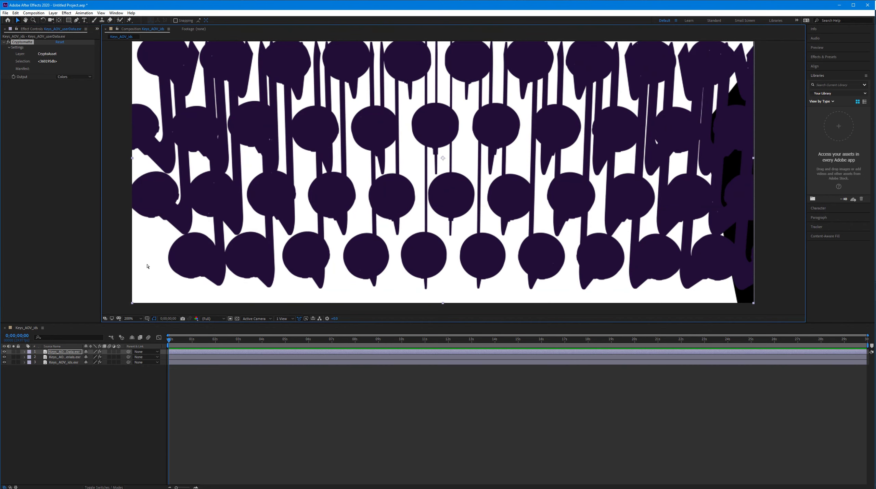
left_click(77, 77)
left_click(72, 104)
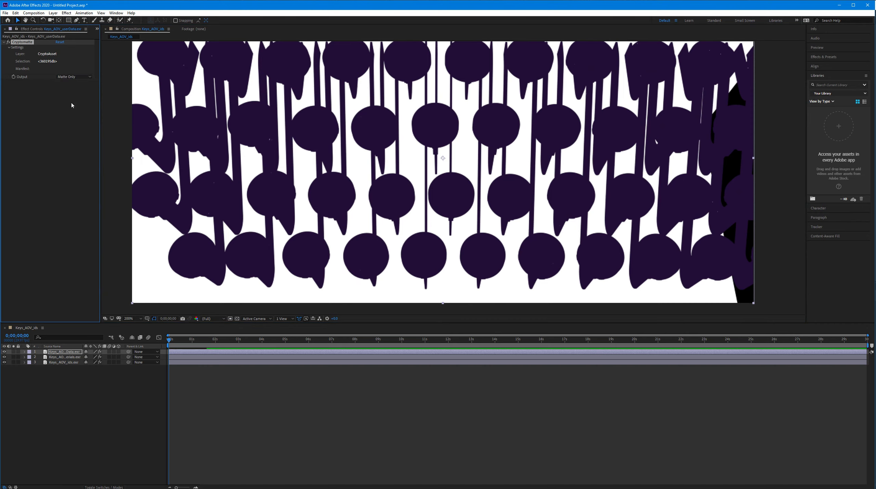
left_click(392, 239)
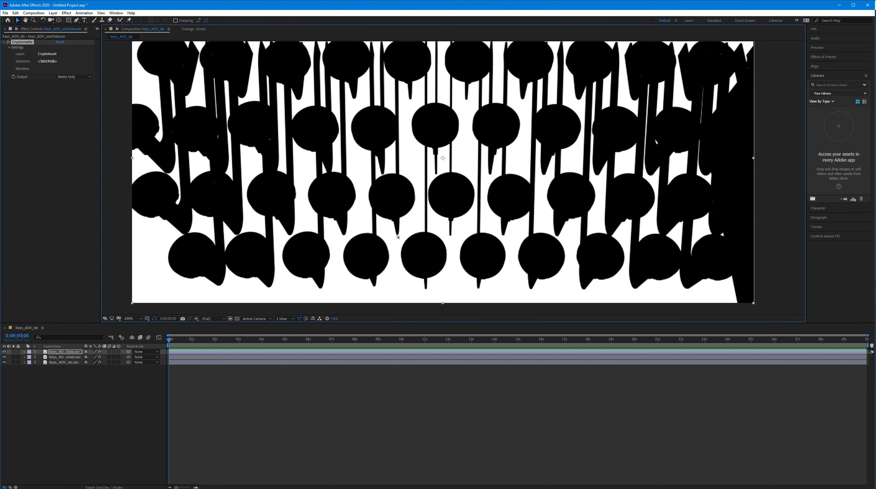
scroll(363, 244, "up", 6)
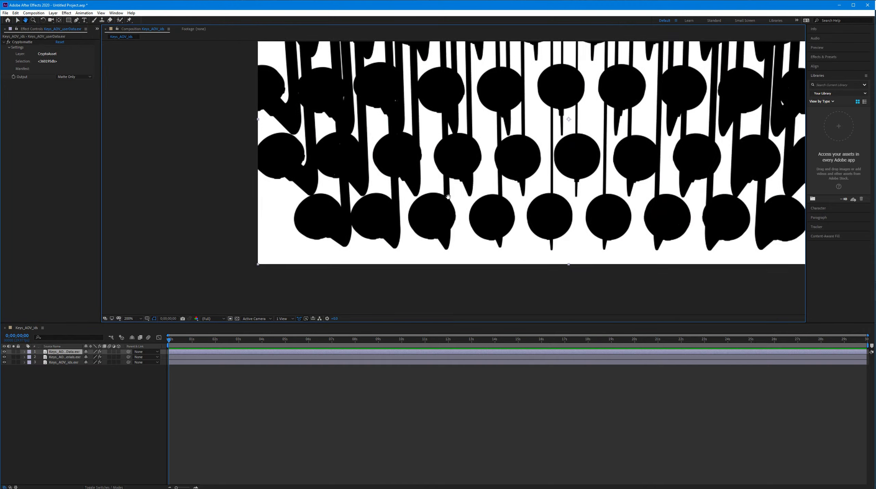
scroll(368, 246, "down", 4)
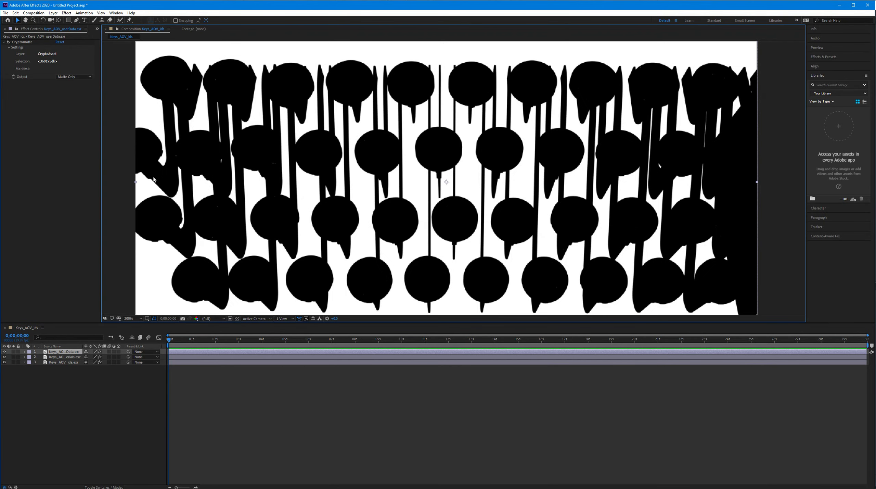
mouse_move(301, 207)
middle_mouse_down()
mouse_move(314, 198)
mouse_move(311, 205)
middle_mouse_up()
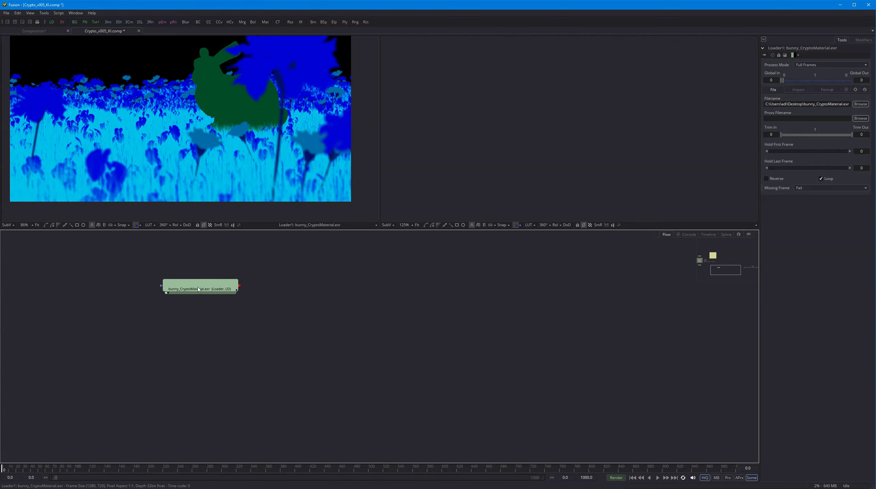
Step: Switch to Fusion, frame the bunny_CryptoMaterial.exr image in the first viewer and reposition its loader node in the flow
middle_click_drag(258, 134, 273, 158)
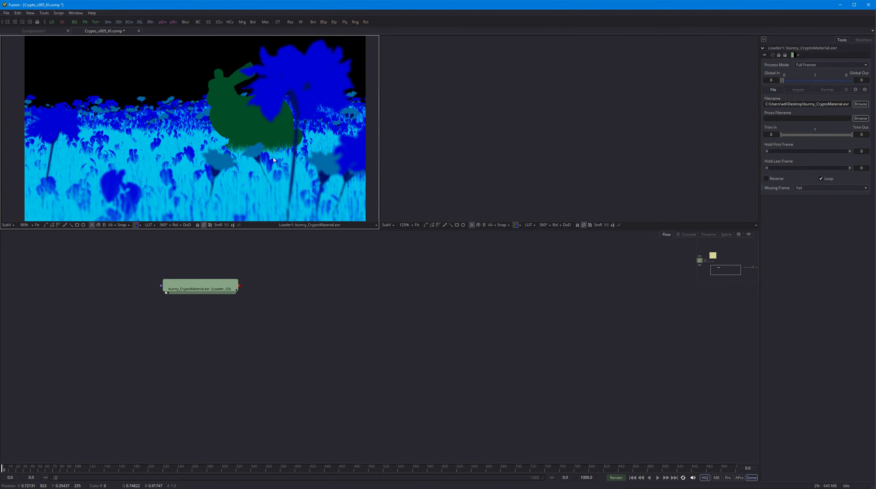
left_click_drag(193, 290, 208, 159)
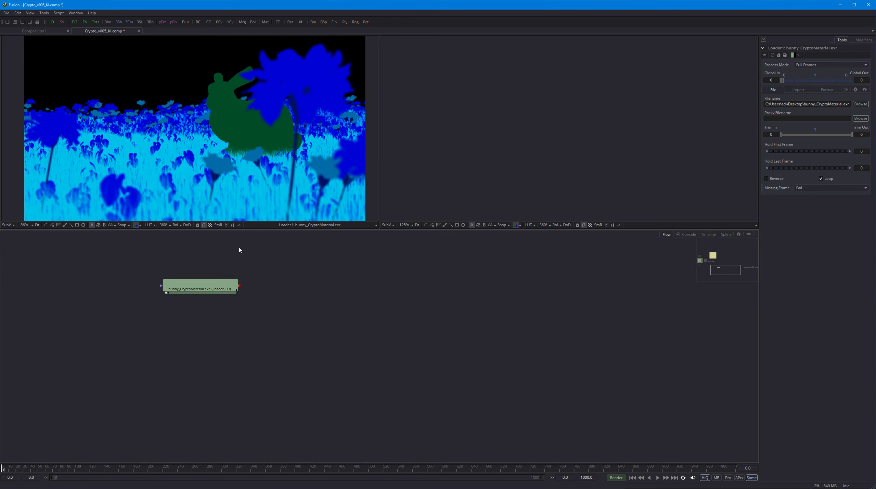
left_click_drag(200, 287, 249, 288)
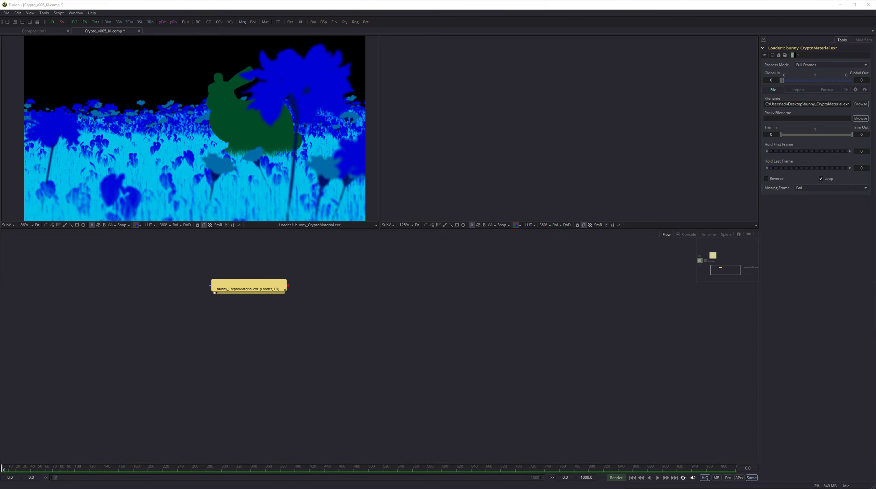
Step: Import the four Keys_AOV EXR files (userData, names, materials, ids) as loaders and delete the Channel Booleans nodes joining them
left_click_drag(1, 425, 153, 373)
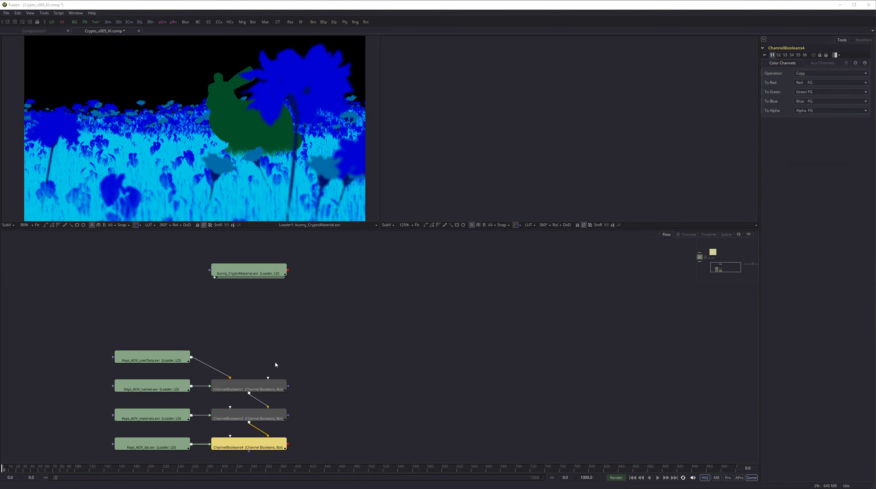
left_click_drag(345, 349, 194, 457)
key("Delete")
left_click(224, 351)
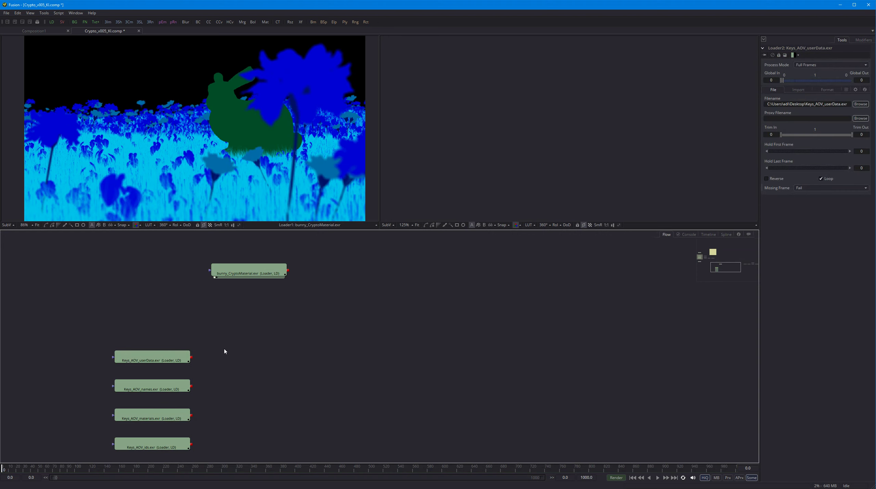
Step: View the Keys_AOV_userData.exr and Keys_AOV_names.exr loaders one after the other in the second viewer
mouse_move(169, 358)
left_mouse_down()
mouse_move(217, 330)
mouse_move(169, 358)
left_mouse_up()
left_click_drag(169, 358, 496, 145)
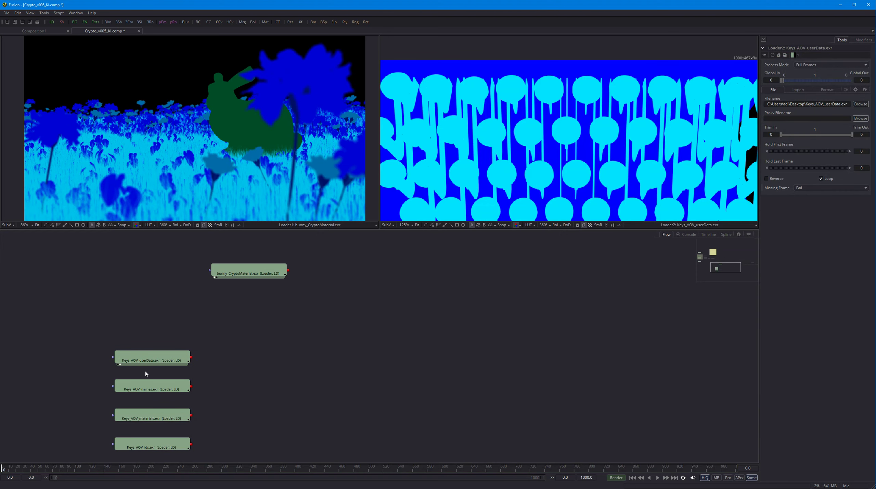
left_click_drag(151, 387, 496, 144)
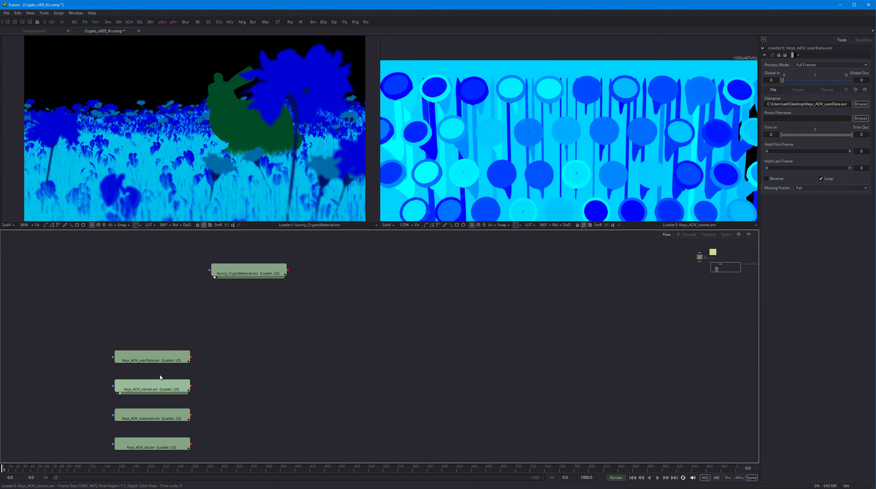
Step: Rearrange the flow by moving the four Keys_AOV loaders as a group well apart from the bunny_CryptoMaterial.exr loader
left_click_drag(262, 328, 56, 462)
left_click_drag(230, 336, 538, 289)
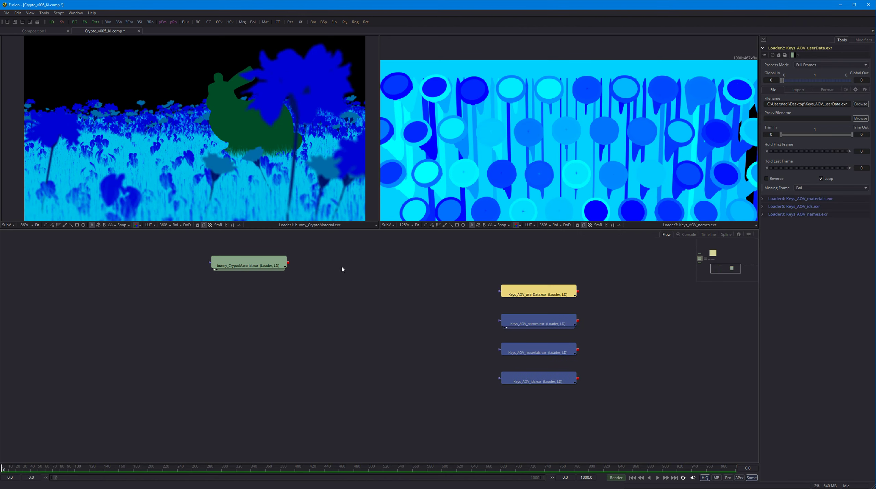
left_click_drag(252, 263, 154, 322)
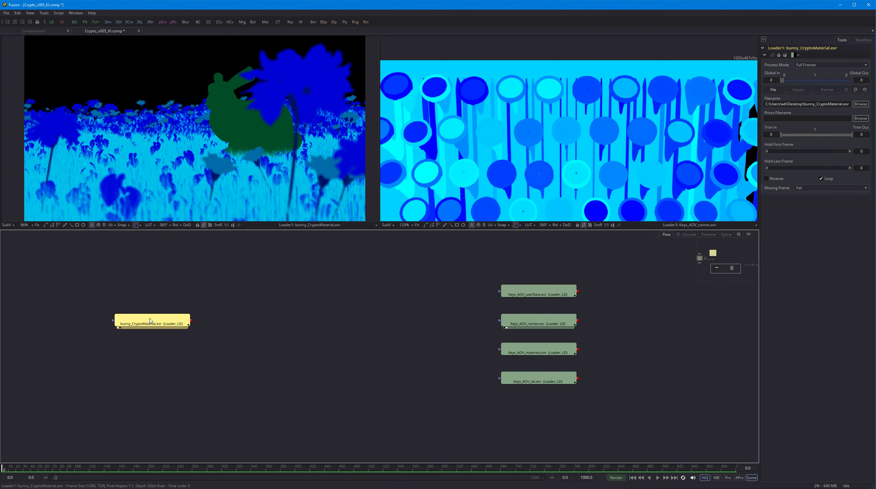
Step: Add a Cryptomatte node, connect the bunny_CryptoMaterial.exr loader to its input and show it in the first viewer
scroll(233, 130, "down", 3)
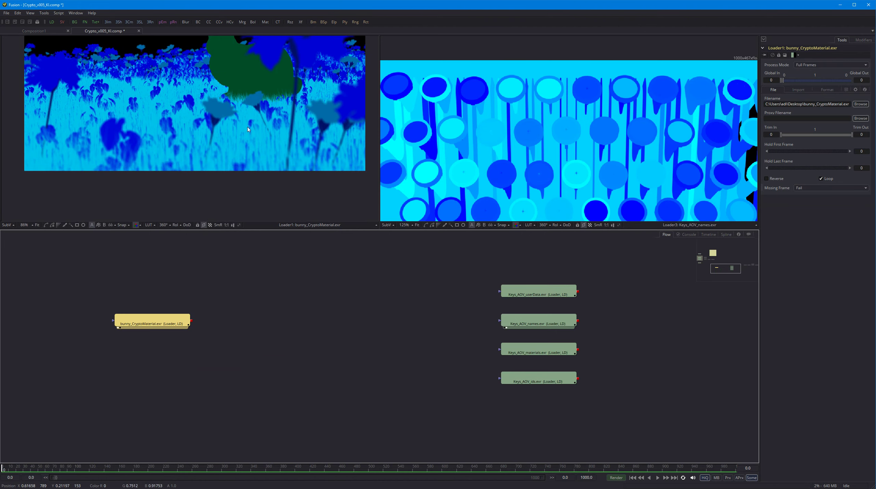
middle_click_drag(232, 124, 237, 182)
scroll(246, 199, "down", 2, "ctrl")
left_click(260, 308)
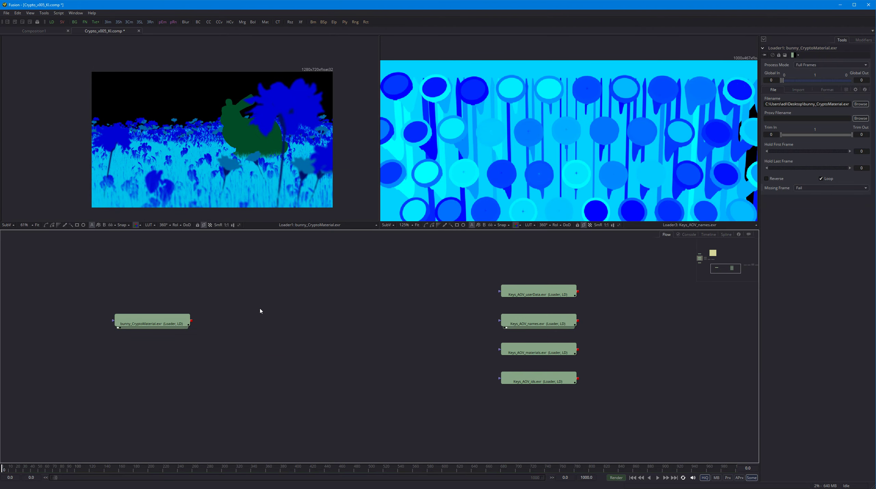
key("shift+space")
type("cry")
key("Return")
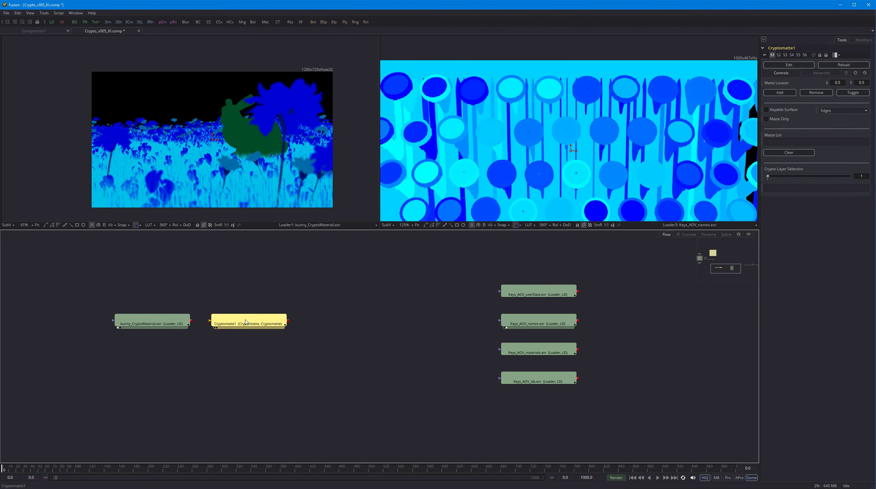
left_click_drag(191, 321, 210, 321)
key("1")
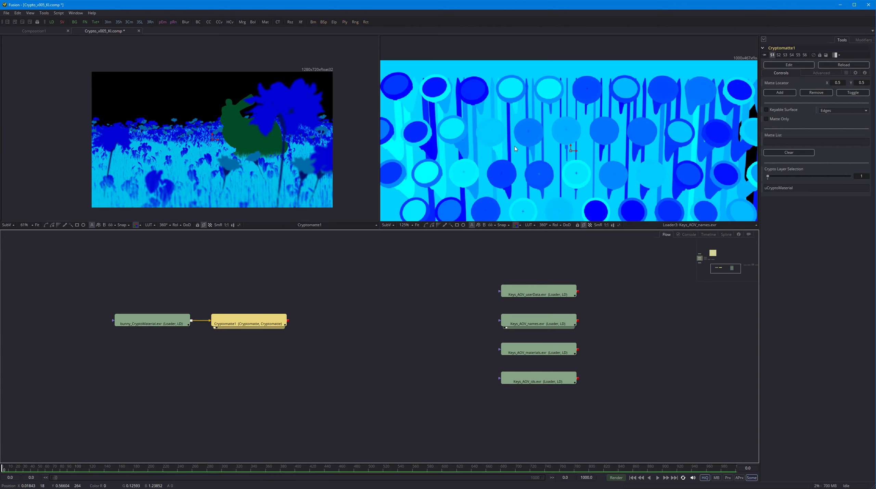
Step: Place the matte locator on the bunny and add its material to the matte list
scroll(222, 150, "up", 2, "ctrl")
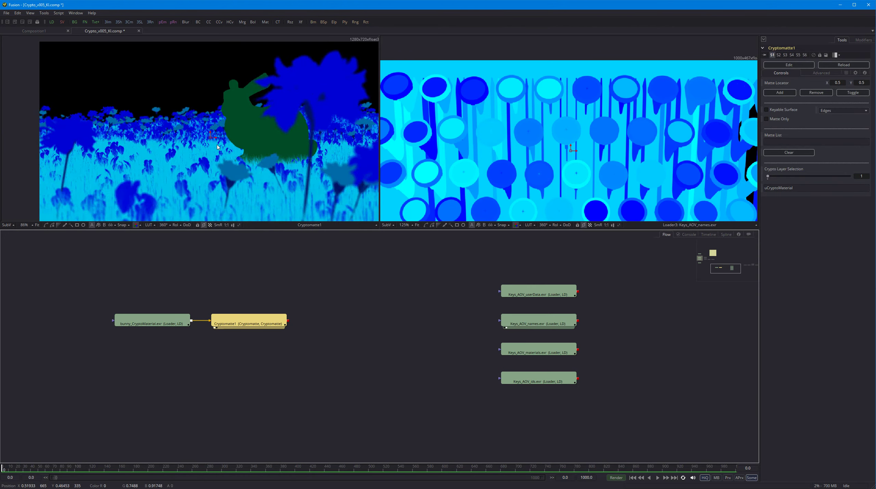
left_click_drag(211, 136, 252, 126)
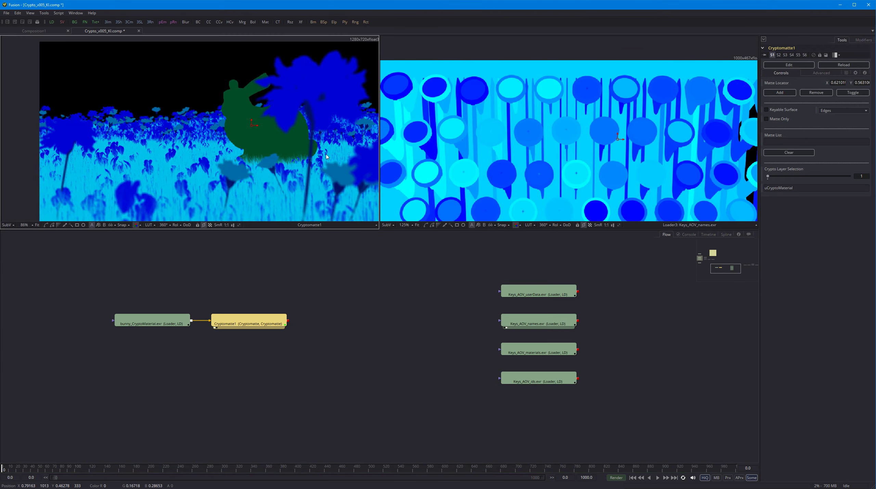
left_click(782, 92)
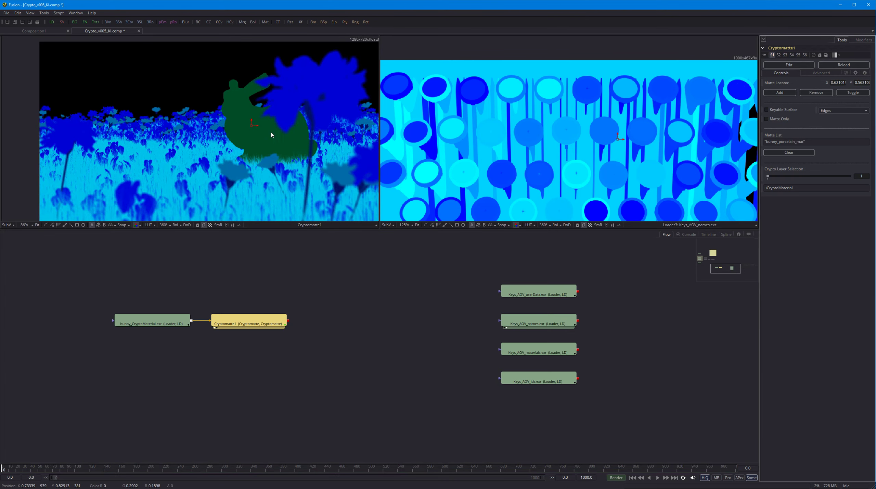
middle_click_drag(270, 120, 256, 136)
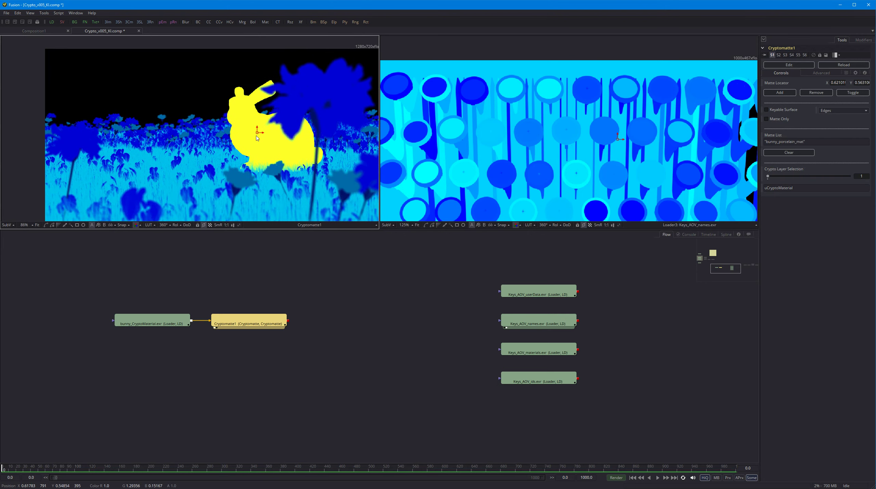
Step: Move the matte locator onto the flower petals just below the bunny and add their material to the matte list
key("a")
key("a")
left_click_drag(260, 140, 274, 171)
left_click(781, 94)
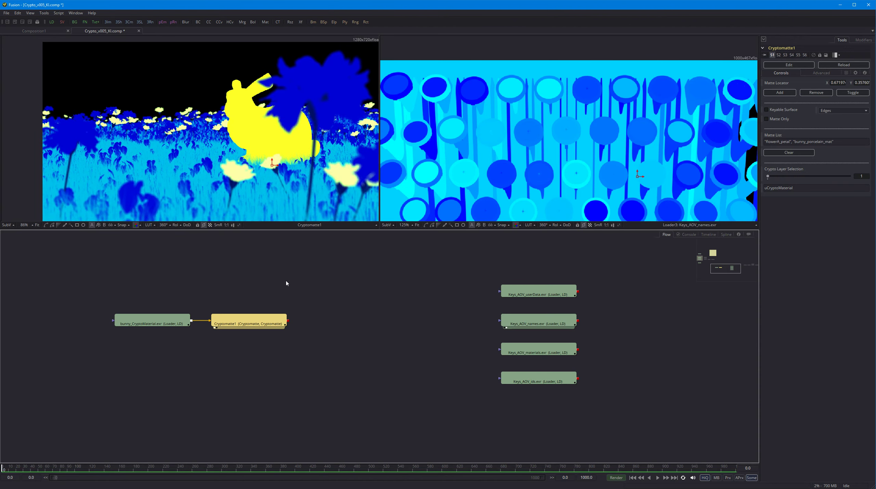
Step: Add a second Cryptomatte node beside the Keys_AOV_userData.exr loader
left_click_drag(328, 288, 176, 354)
left_click(395, 299)
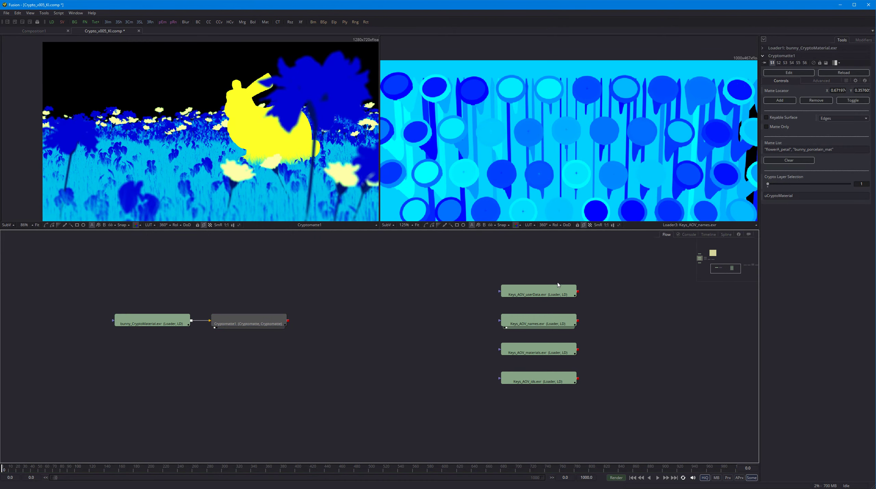
middle_click_drag(568, 298, 414, 321)
left_click(402, 313)
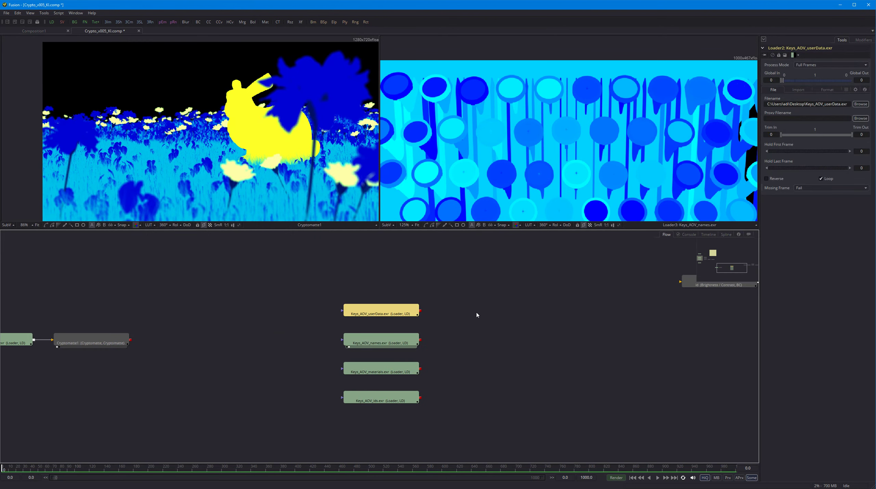
key("ctrl+space")
type("r")
key("BackSpace")
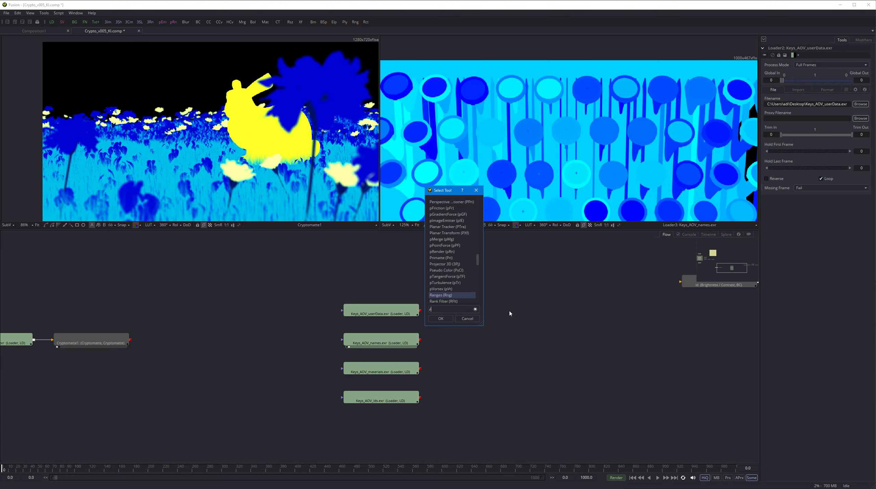
type("cr")
key("Down")
key("Down")
key("Return")
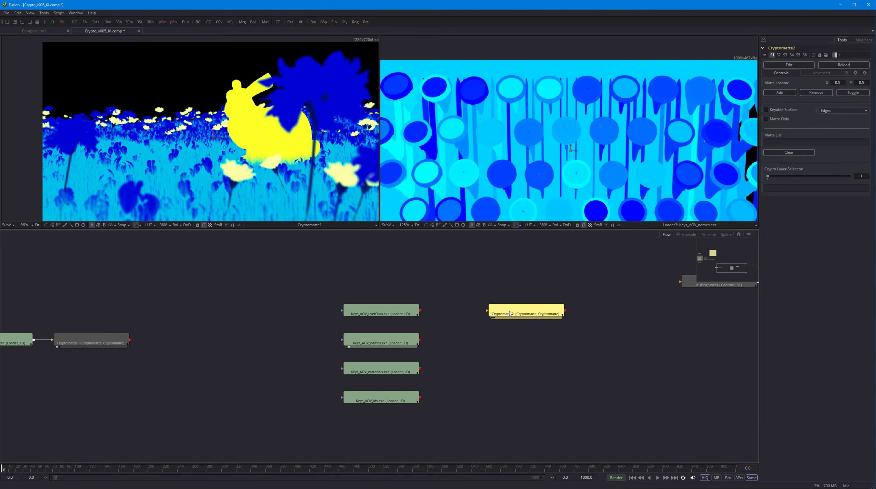
Step: Connect the Keys_AOV_userData.exr loader to the second Cryptomatte node and show that node in the second viewer
left_click_drag(421, 310, 488, 311)
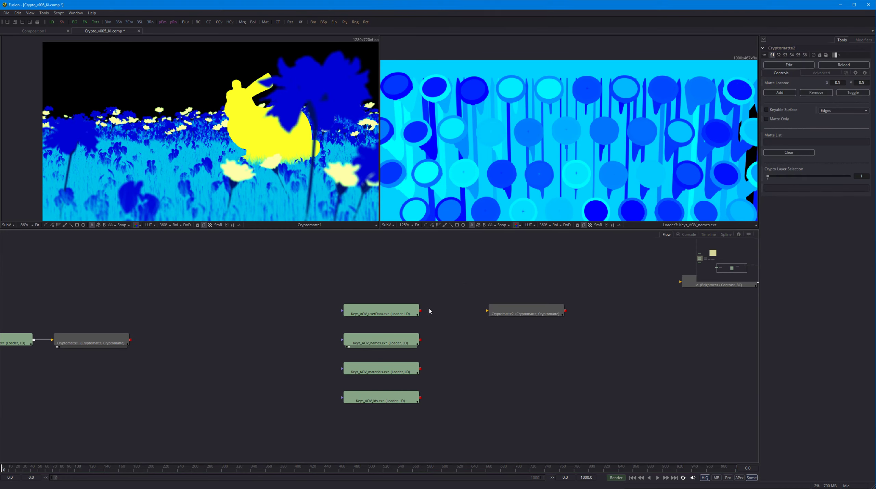
left_click_drag(421, 311, 488, 310)
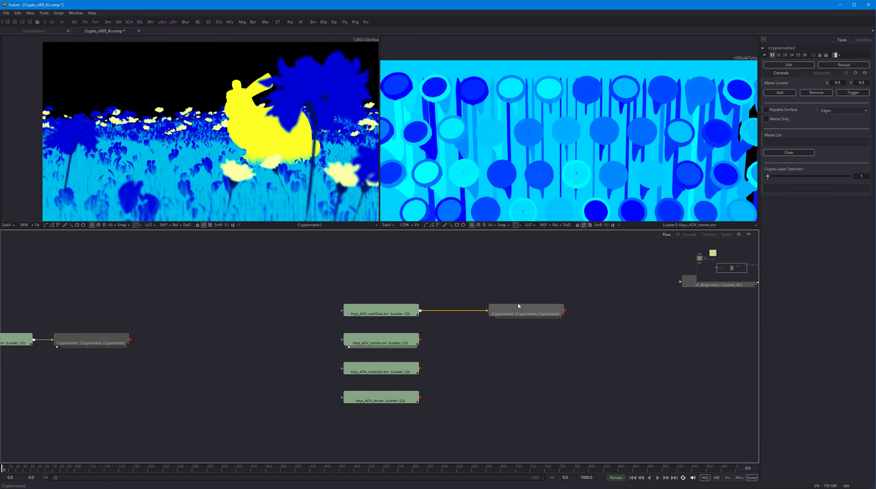
left_click(525, 313)
key("2")
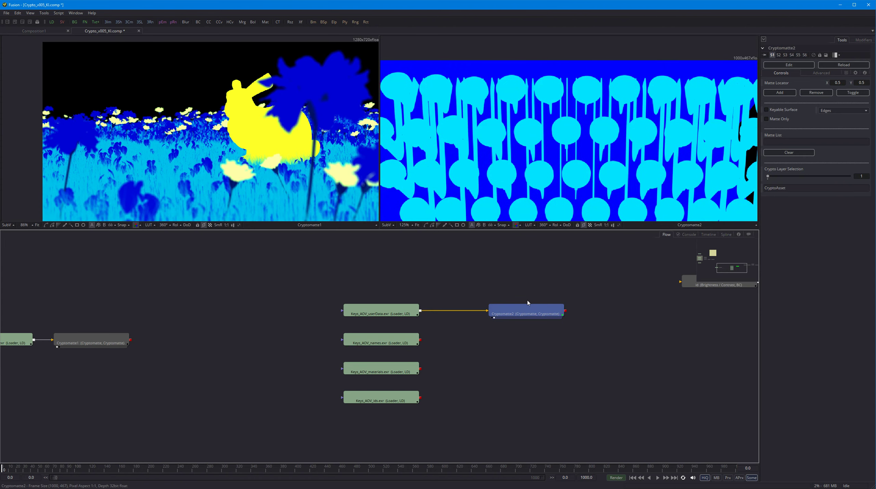
Step: Place the second Cryptomatte node's locator on the background between the keys and add that matte to its list
left_click(527, 305)
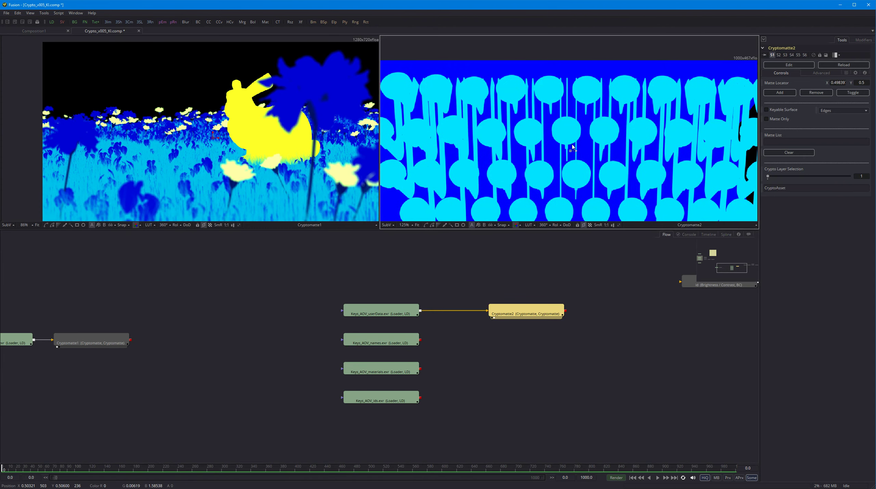
left_click_drag(571, 149, 589, 151)
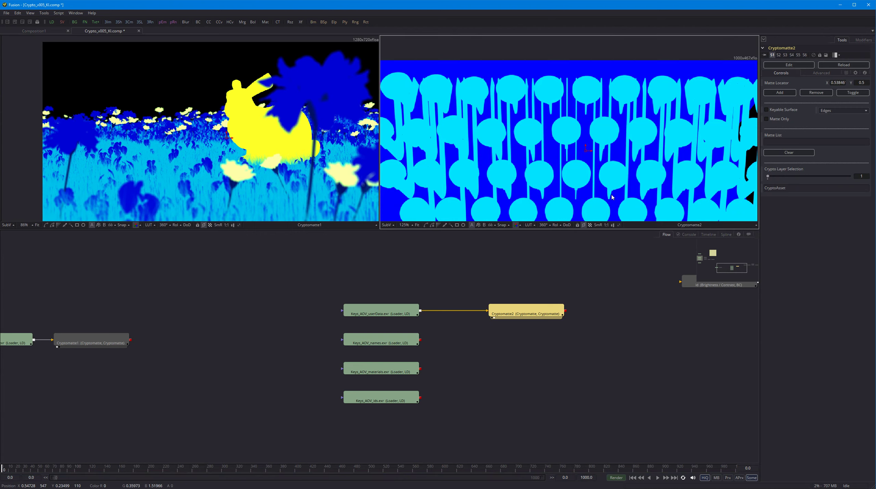
left_click(779, 93)
middle_click_drag(583, 199, 604, 183)
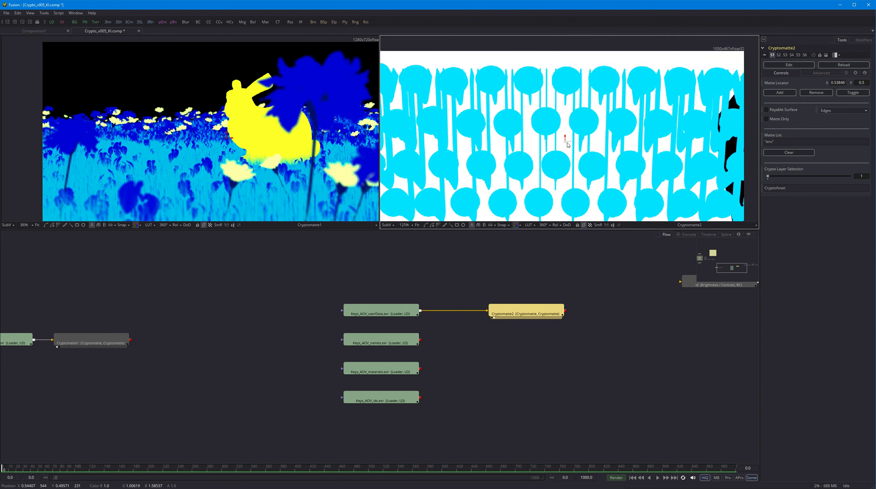
Step: Place the second Cryptomatte node's locator on a key in the second row, add its matte and delete the "keys" entry from the matte list
left_click_drag(571, 144, 589, 131)
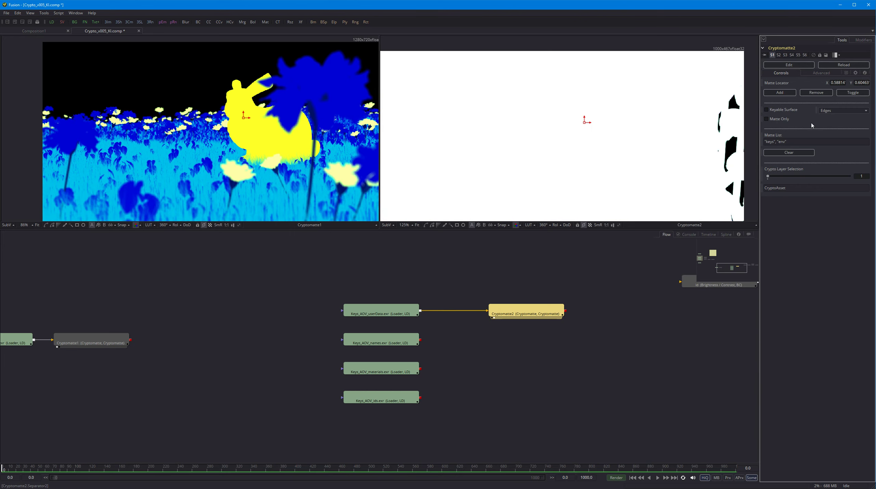
left_click_drag(778, 141, 722, 146)
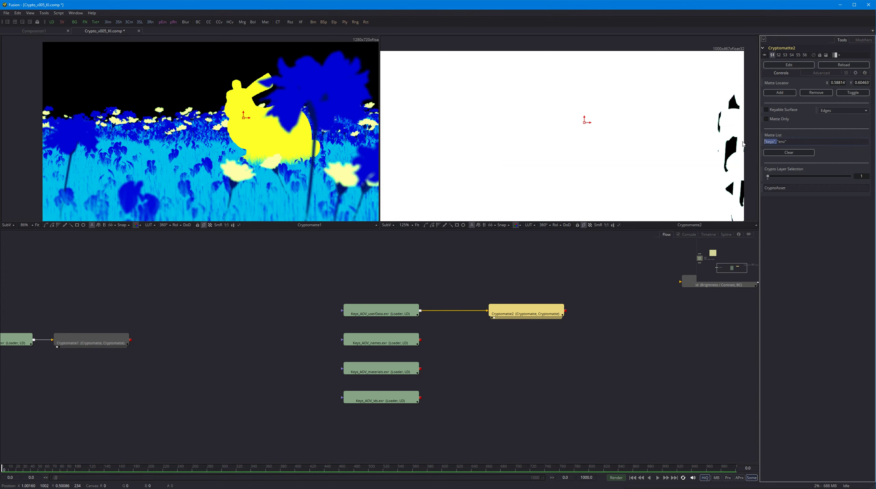
key("BackSpace")
key("Tab")
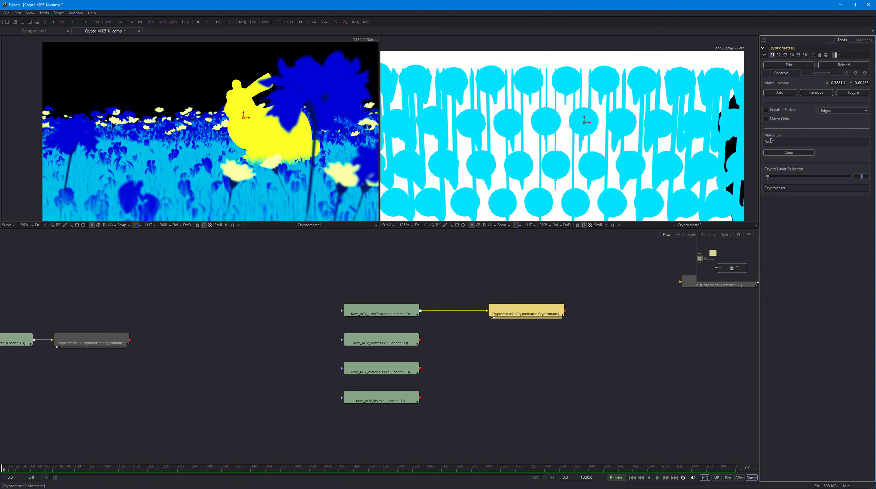
Step: Feed Cryptomatte2 from the Keys_AOV_names.exr loader with a cleared matte list and add the next key along the second row
left_click_drag(420, 340, 490, 314)
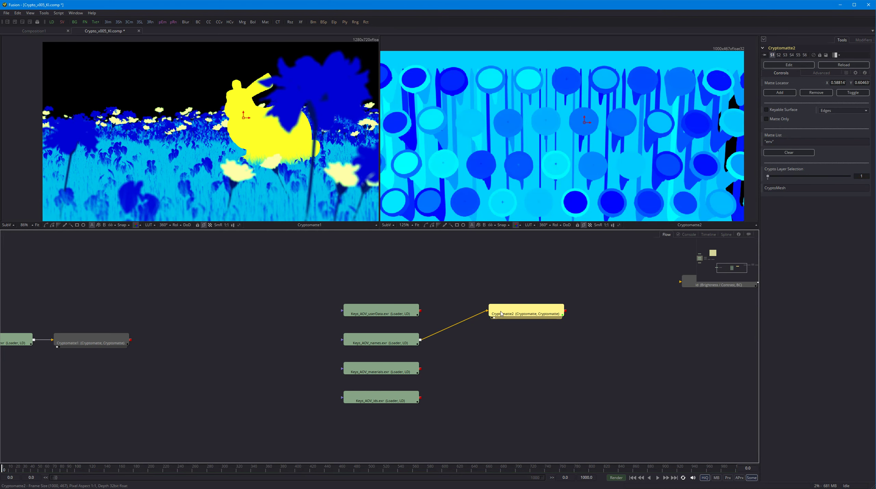
left_click(789, 152)
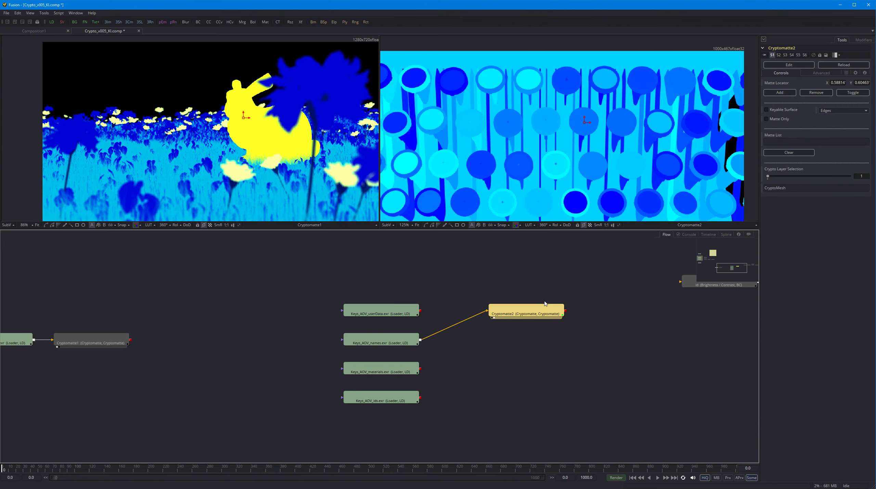
left_click_drag(509, 315, 503, 342)
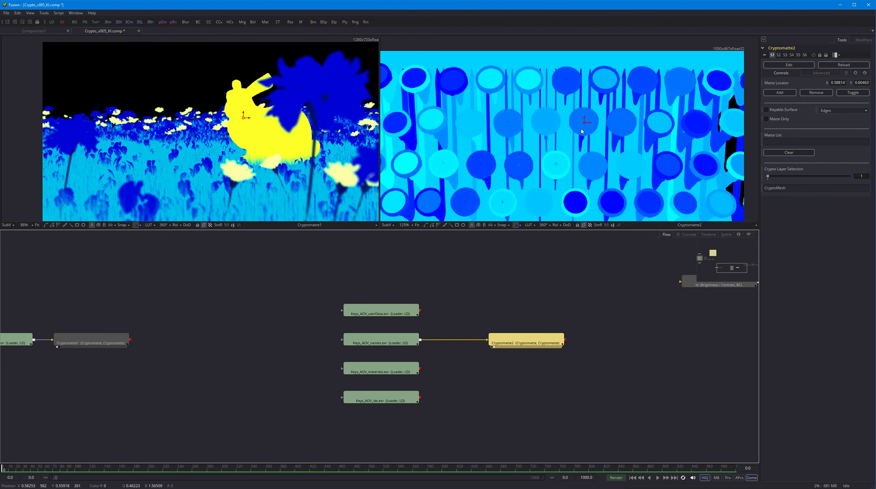
left_click_drag(585, 123, 623, 122)
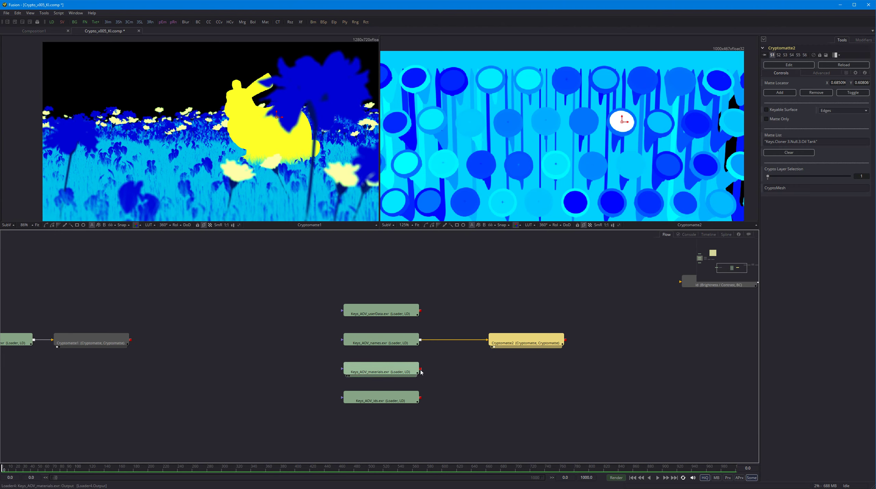
Step: Connect the Keys_AOV_materials.exr loader to Cryptomatte2 and empty its matte list
left_click_drag(420, 368, 504, 343)
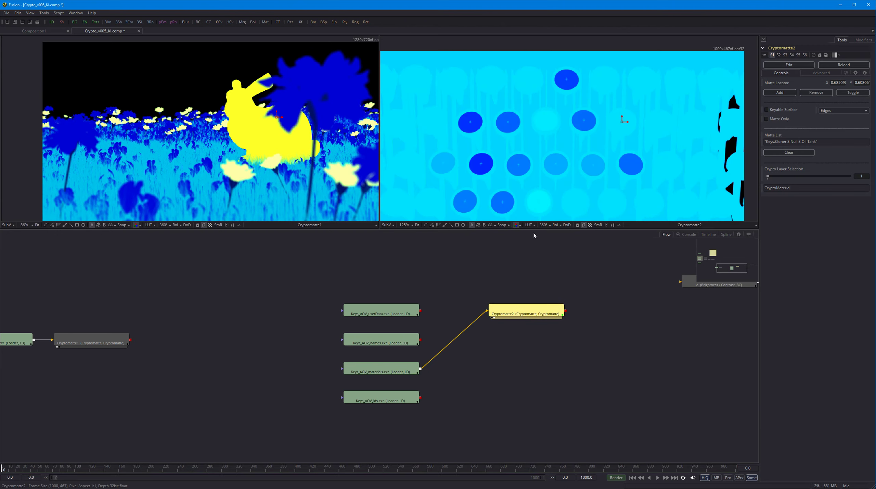
left_click_drag(830, 141, 726, 137)
key("Delete")
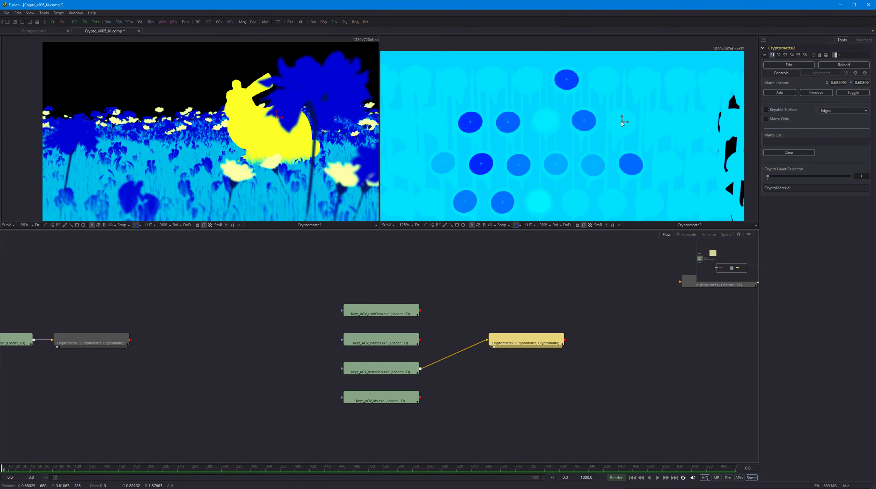
Step: Place the locator on the dark blue key in the top row, add its material to the matte list and check the alpha
left_click_drag(622, 122, 570, 85)
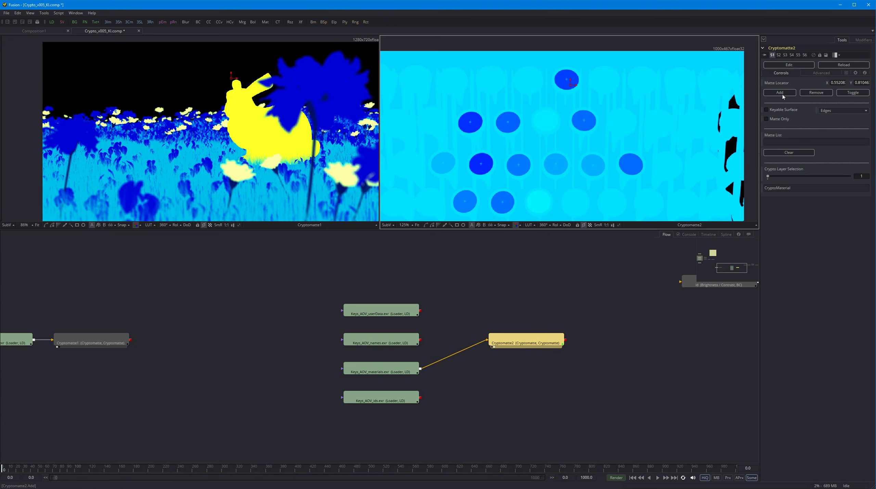
left_click(569, 75)
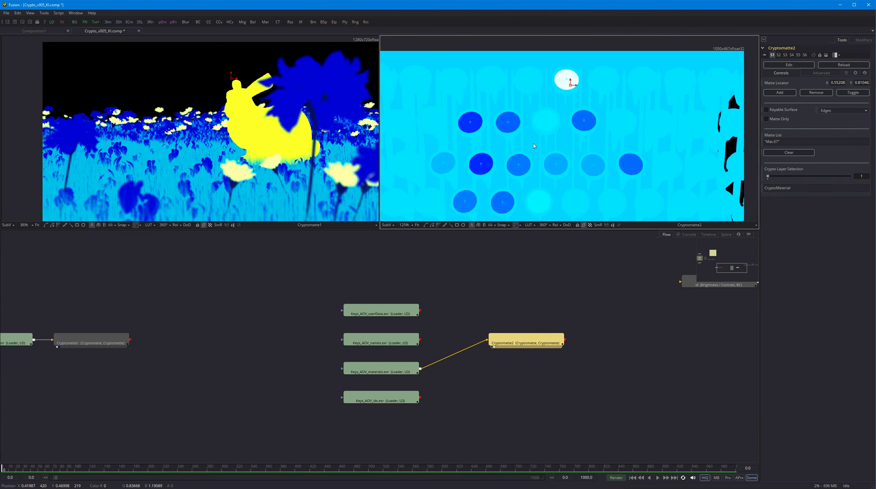
middle_click_drag(534, 143, 539, 146)
key("a")
key("c")
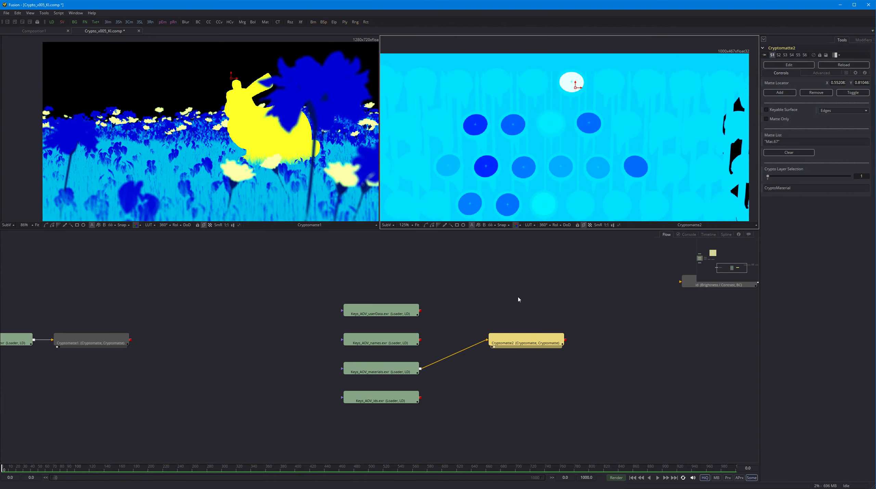
Step: Connect the Keys_AOV_ids.exr loader to Cryptomatte2 and clear its matte list
left_click_drag(421, 398, 520, 399)
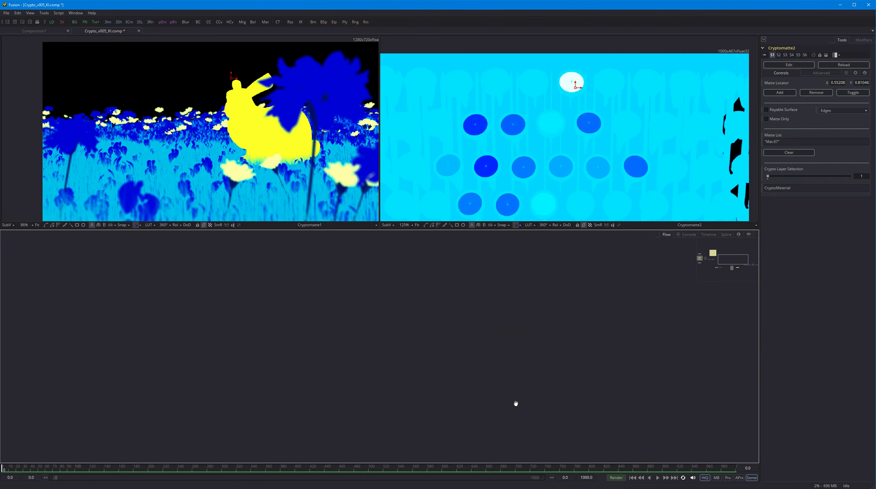
middle_click_drag(516, 403, 536, 223)
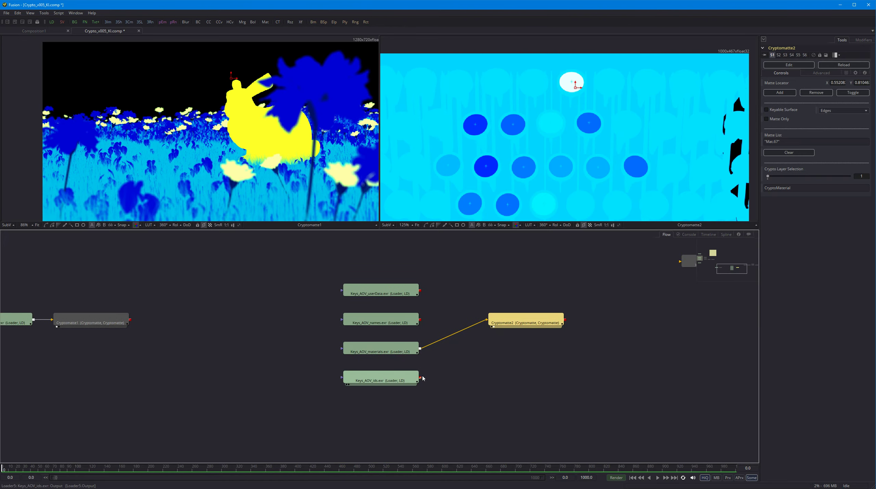
left_click_drag(423, 378, 487, 320)
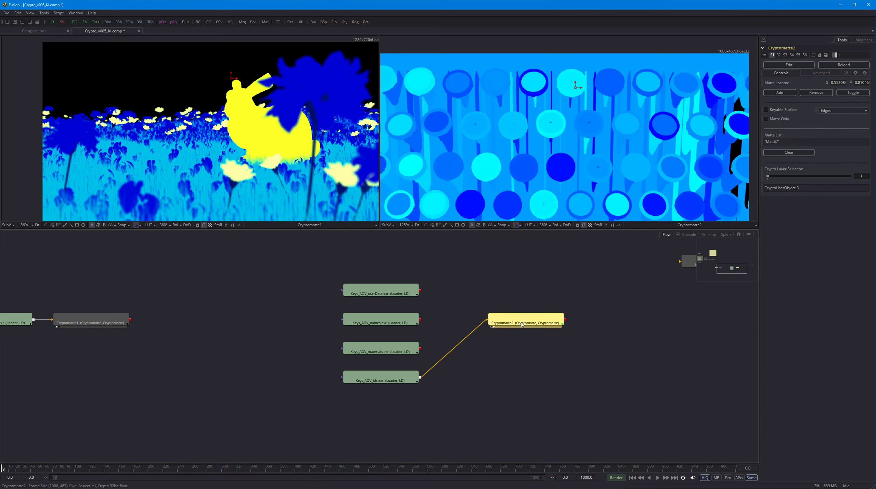
left_click(791, 153)
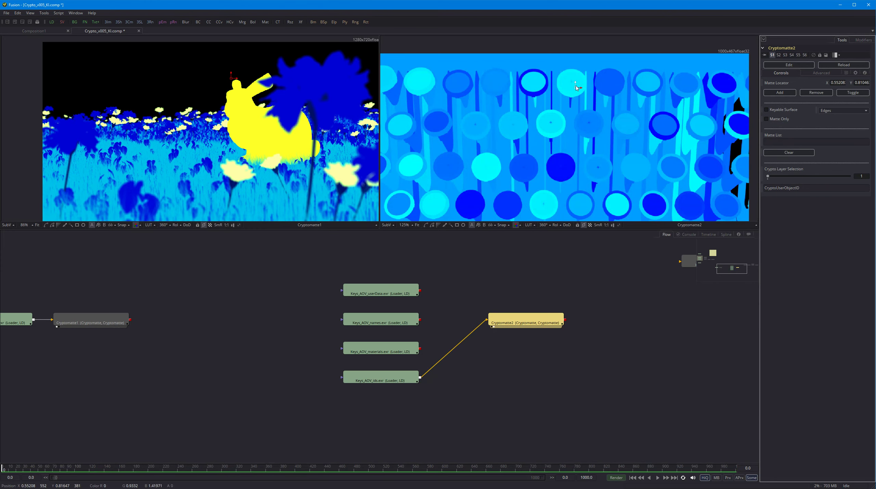
Step: Place the locator on the dark-ringed key near the middle of the top row, add its object ID matte and inspect the alpha
left_click_drag(577, 87, 531, 82)
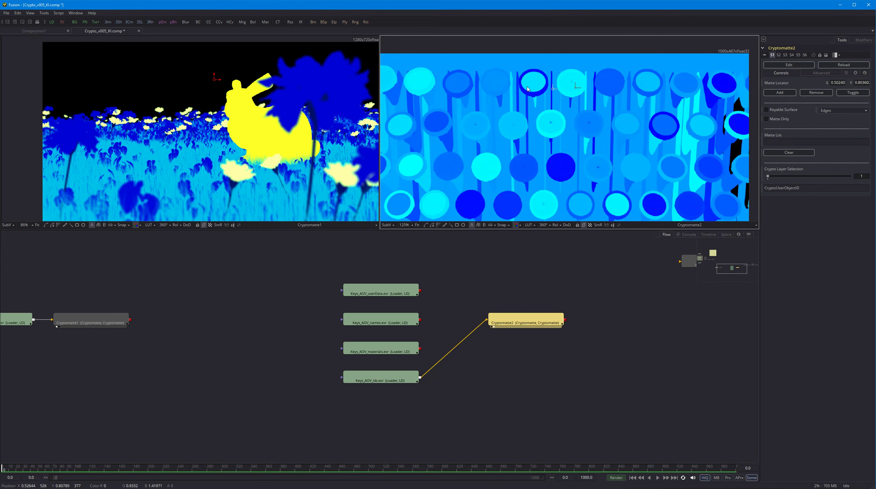
left_click(785, 94)
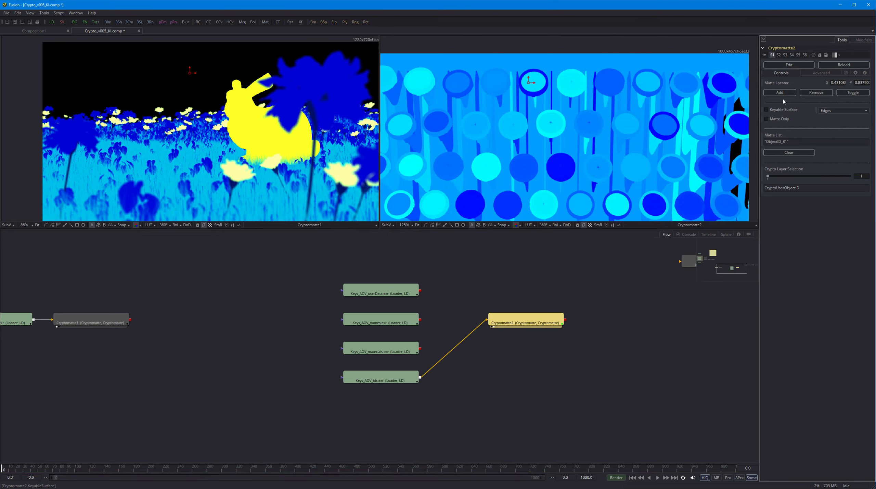
middle_click_drag(574, 132, 501, 124)
key("a")
key("c")
middle_click_drag(501, 160, 556, 159)
scroll(551, 147, "down", 2, "ctrl")
scroll(571, 149, "up", 2, "ctrl")
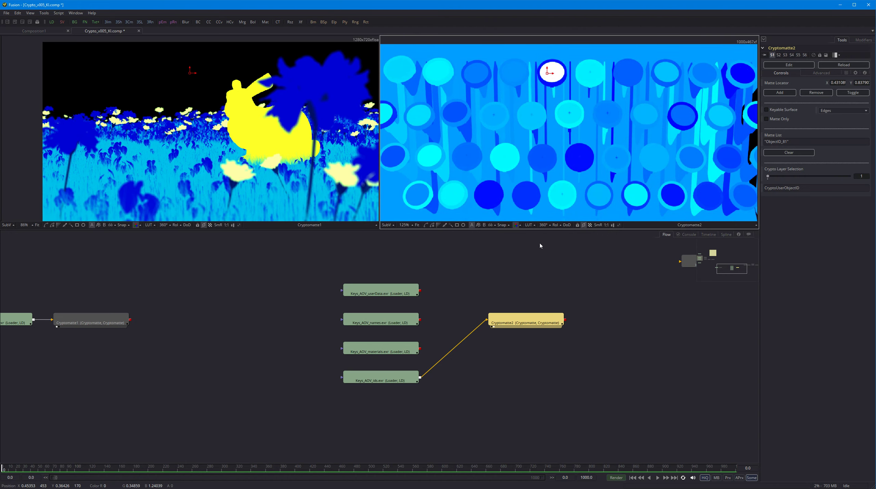
Step: Load the beauty render render0055.exr into free space in the flow and show it in the second viewer
left_click_drag(518, 322, 529, 340)
middle_click_drag(478, 313, 481, 297)
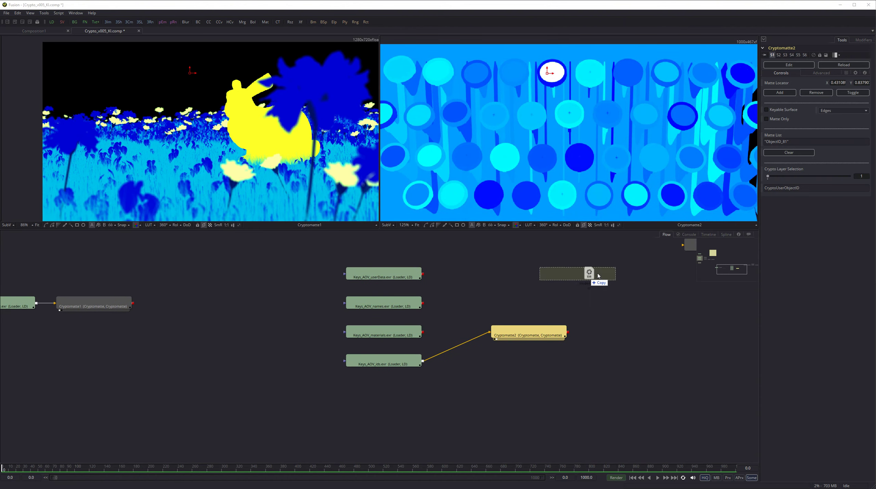
left_click_drag(593, 276, 591, 200)
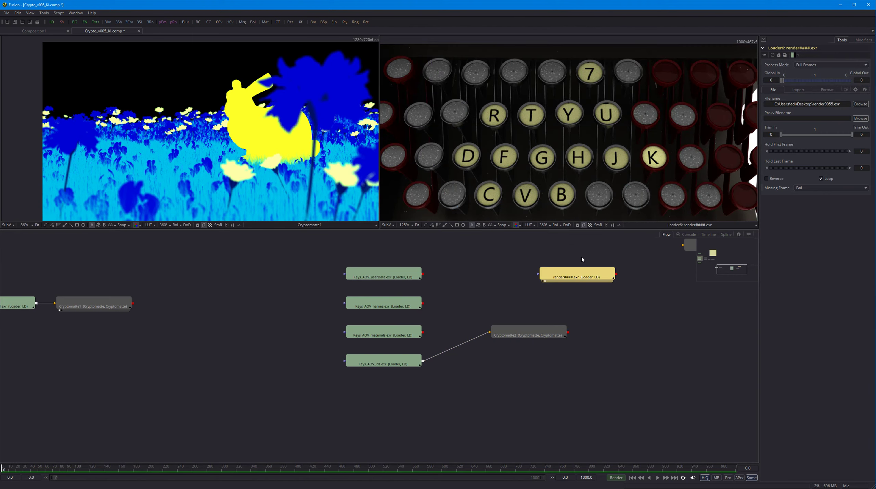
Step: Apply a Gamut View LUT to the second viewer with its output space set to sRGB
left_click(528, 225)
left_click(534, 225)
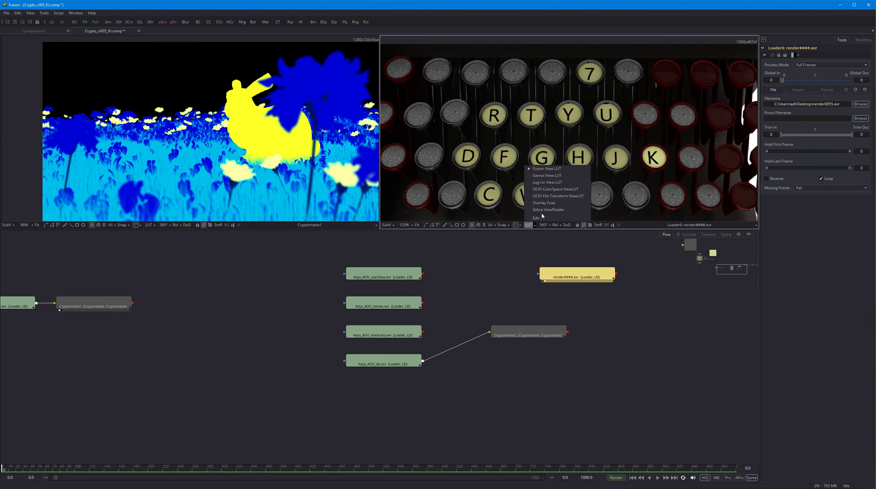
left_click(547, 175)
left_click(535, 225)
left_click(541, 218)
left_click(412, 368)
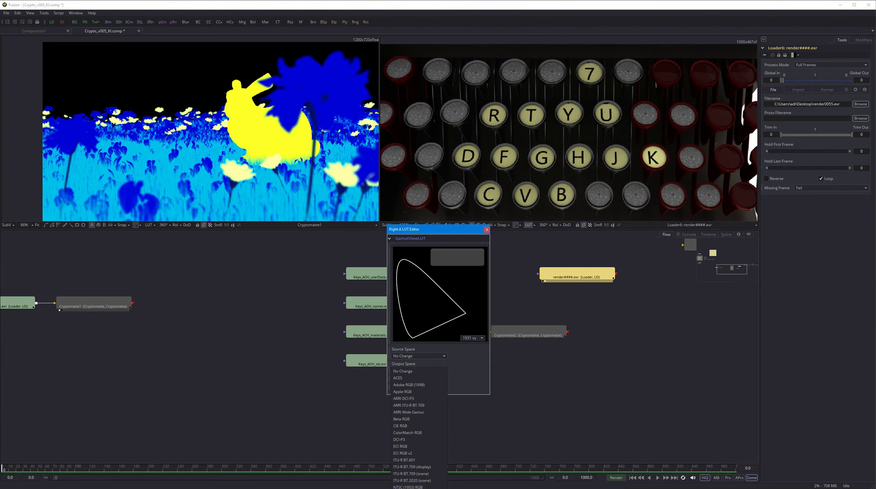
left_click(435, 384)
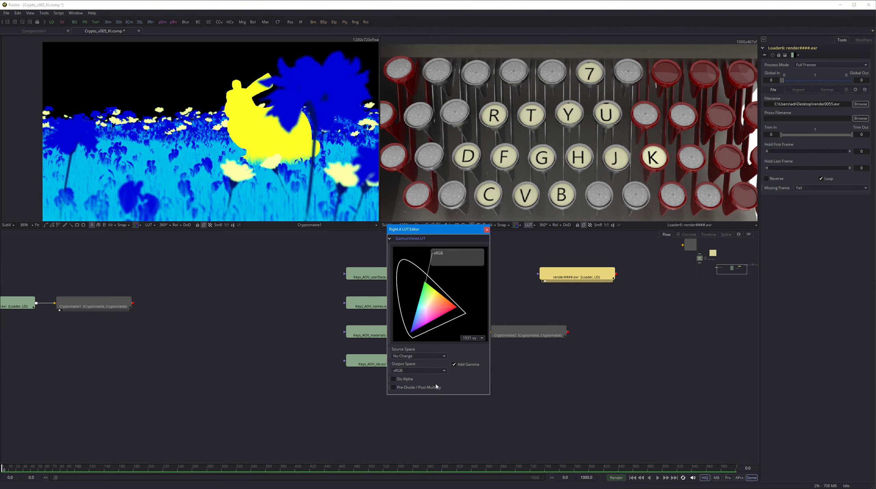
left_click(487, 229)
Step: Add a Color Corrector after the beauty render loader and set its master hue to 0.496
middle_click_drag(603, 281, 517, 291)
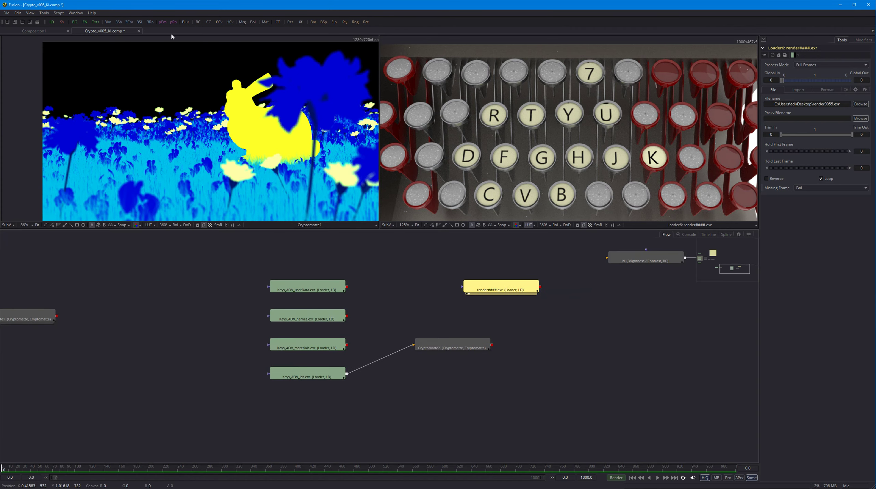
left_click_drag(209, 21, 586, 166)
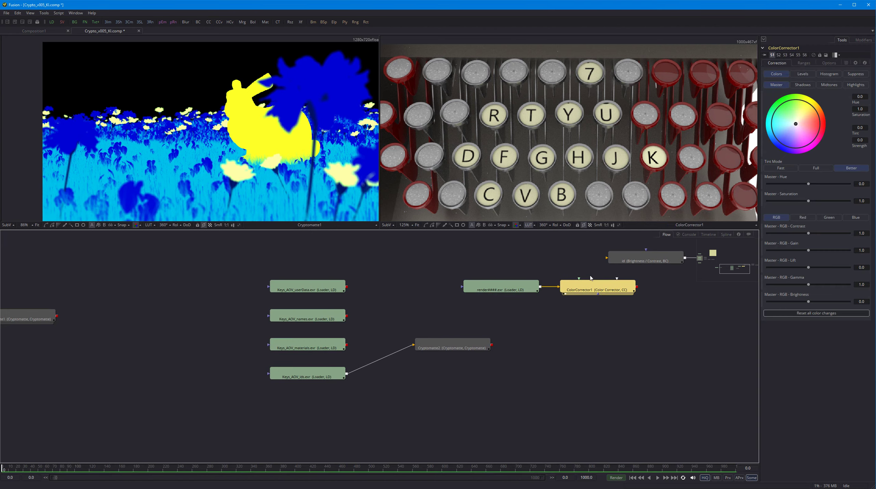
left_click_drag(811, 183, 832, 183)
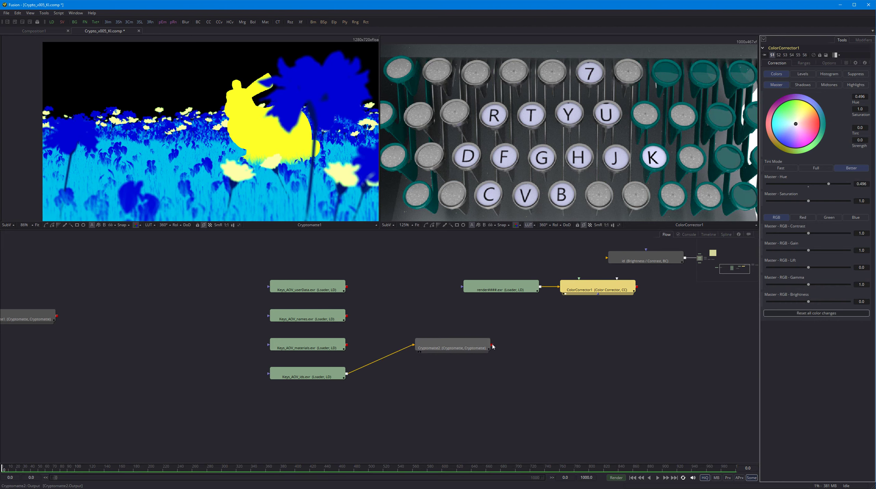
Step: Connect Cryptomatte2 to the Color Corrector's effect mask and check the Cryptomatte2 alpha in the second viewer
left_click_drag(492, 345, 599, 295)
middle_click_drag(607, 309, 569, 311)
left_click_drag(493, 152, 494, 152)
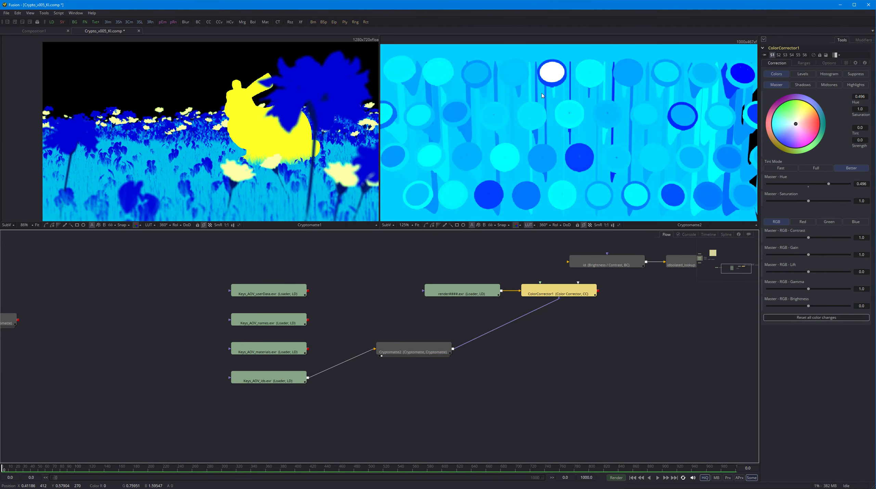
middle_click_drag(556, 77, 554, 88)
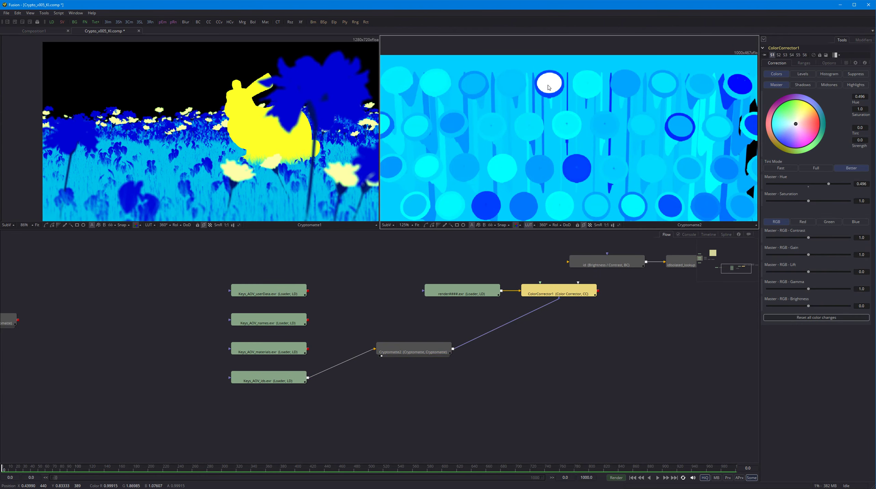
key("a")
key("c")
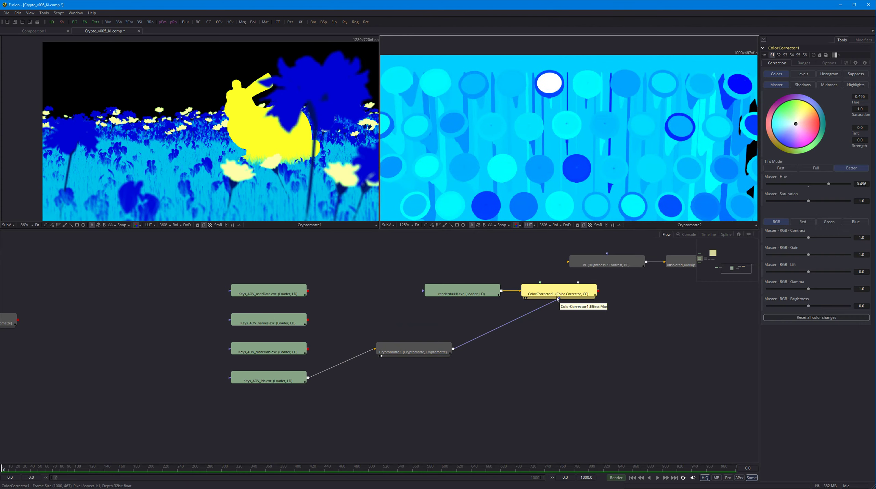
Step: Show the Color Corrector in the second viewer, reset its master hue to 0.0 and set the master RGB gain to 2.618
key("2")
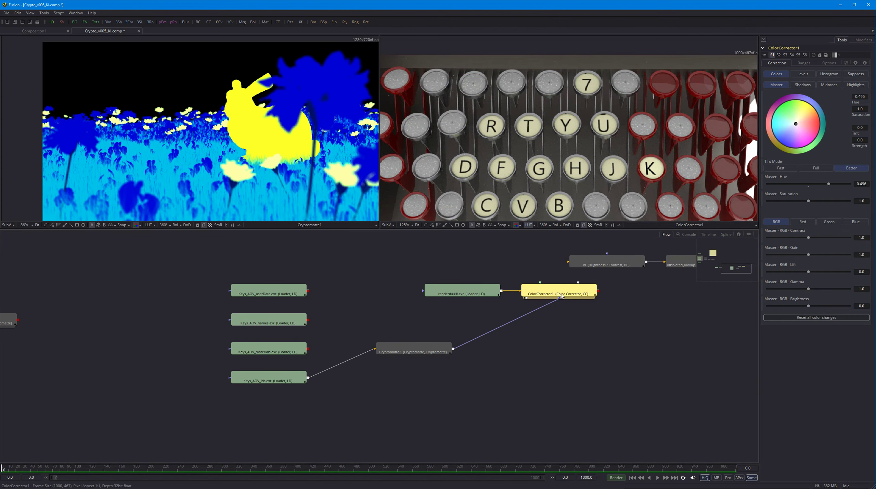
left_click_drag(829, 184, 811, 195)
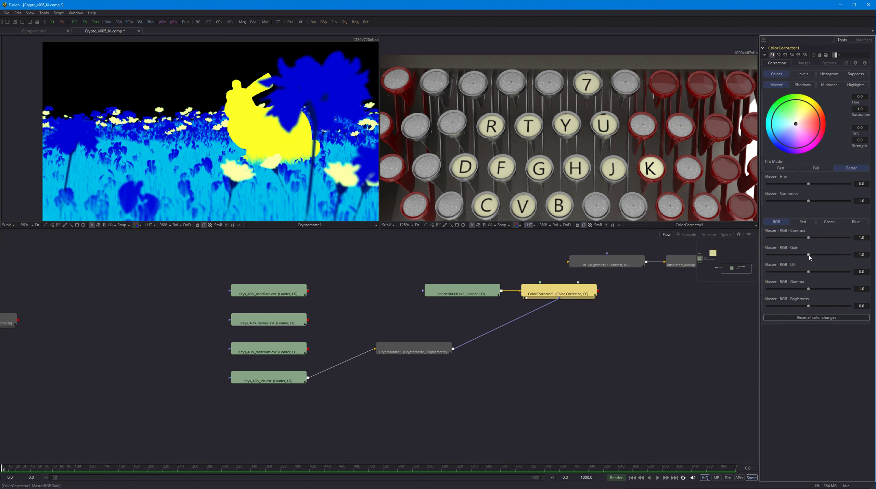
mouse_move(810, 258)
left_mouse_down()
mouse_move(783, 260)
mouse_move(822, 261)
left_mouse_up()
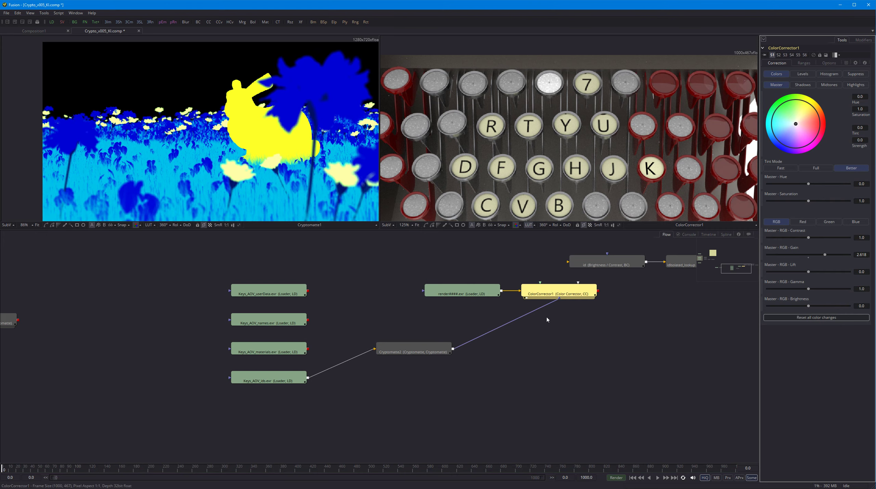
Step: Move Cryptomatte2's matte locator onto the leftmost red key in the top row's red group and add it to the matte list
middle_click_drag(494, 348, 455, 351)
left_click(369, 353)
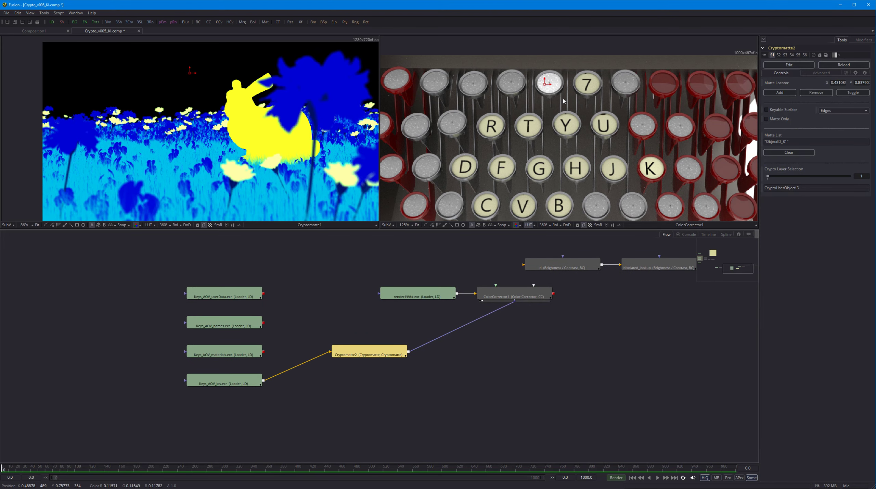
left_click_drag(545, 84, 669, 85)
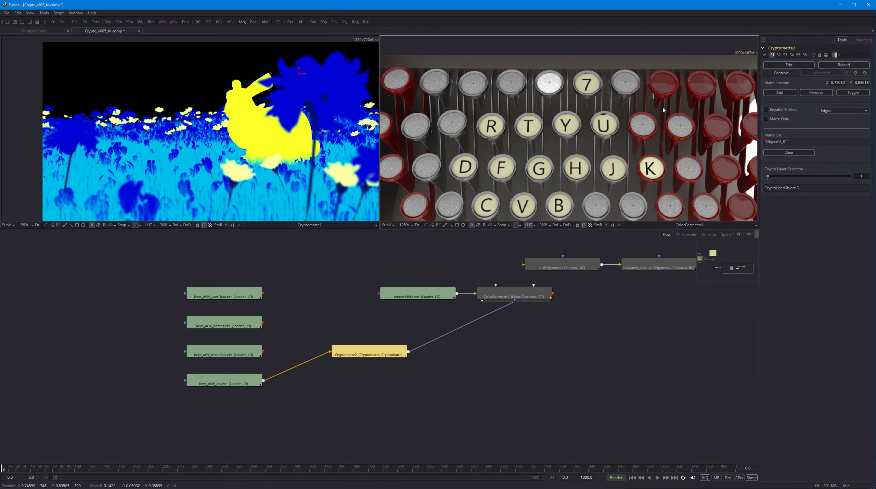
left_click(782, 93)
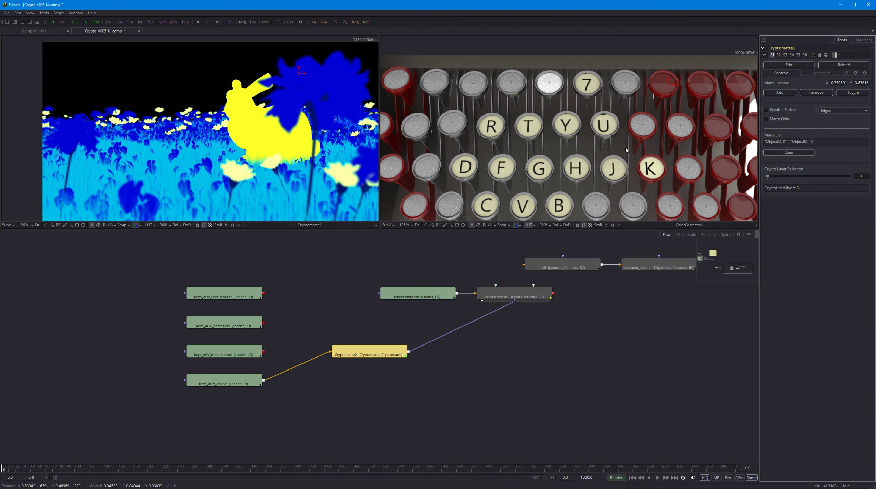
left_click(776, 94)
middle_click_drag(670, 114, 646, 122)
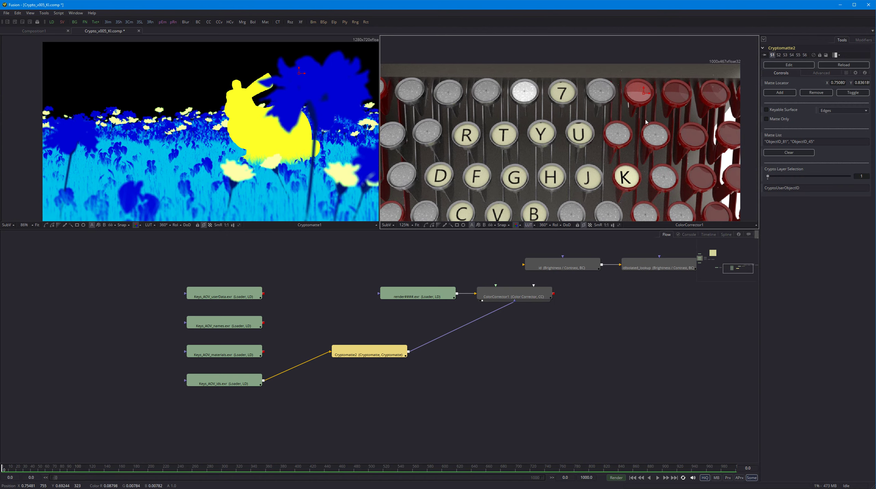
Step: Set the Color Corrector's master hue to 0.397 to recolour the masked keys
left_click(522, 299)
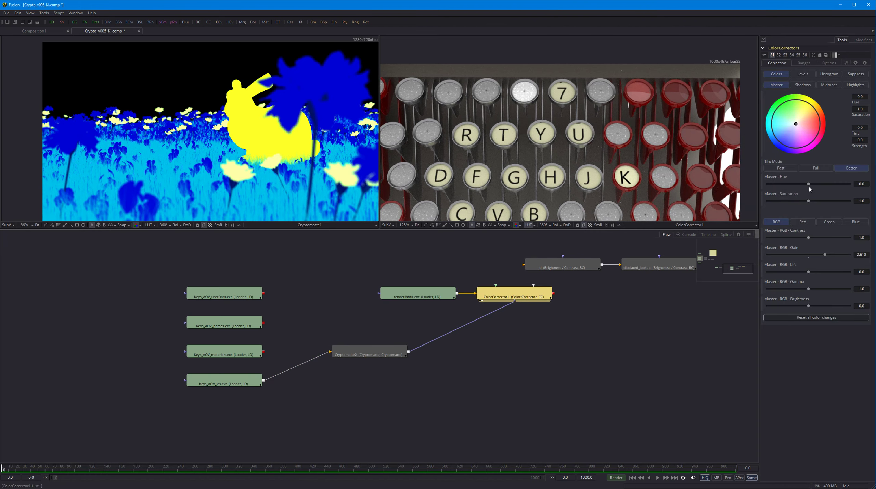
left_click_drag(810, 184, 827, 184)
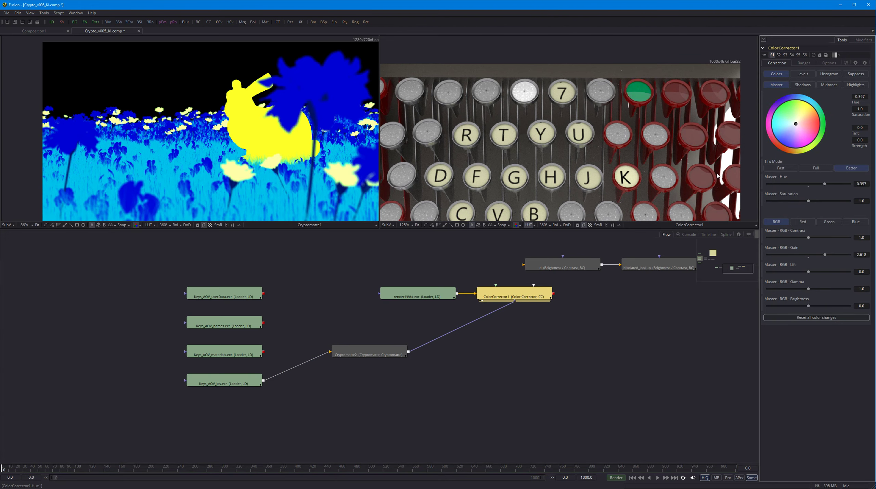
scroll(583, 154, "down", 3, "ctrl")
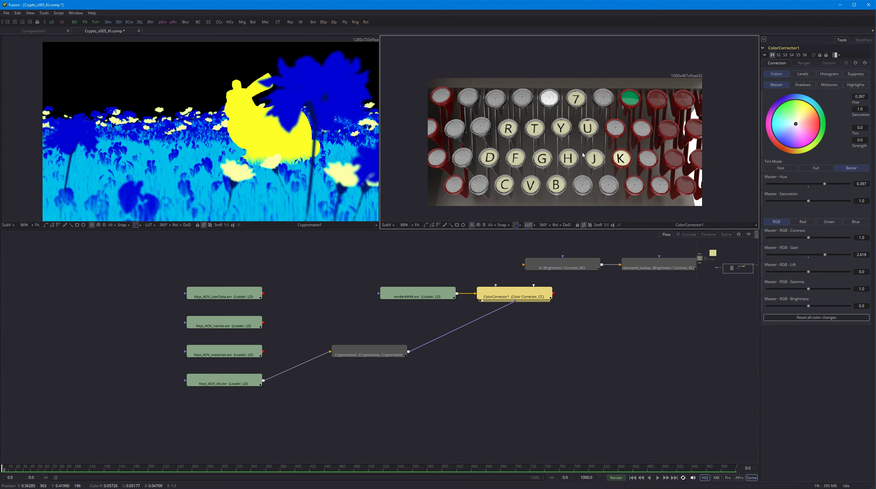
middle_click_drag(583, 154, 585, 149)
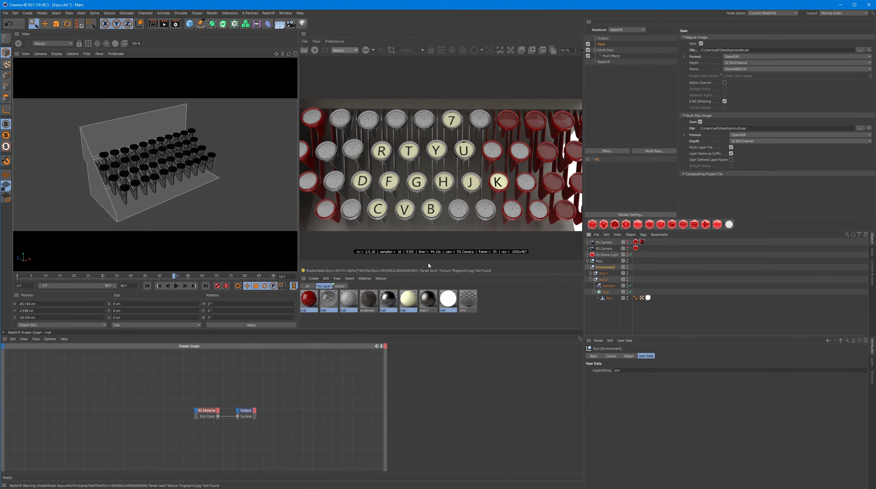
Step: Switch to Cinema 4D and look through the Redshift render view's image and multilayer EXR saving options
left_click(312, 43)
left_click(313, 41)
left_click(303, 41)
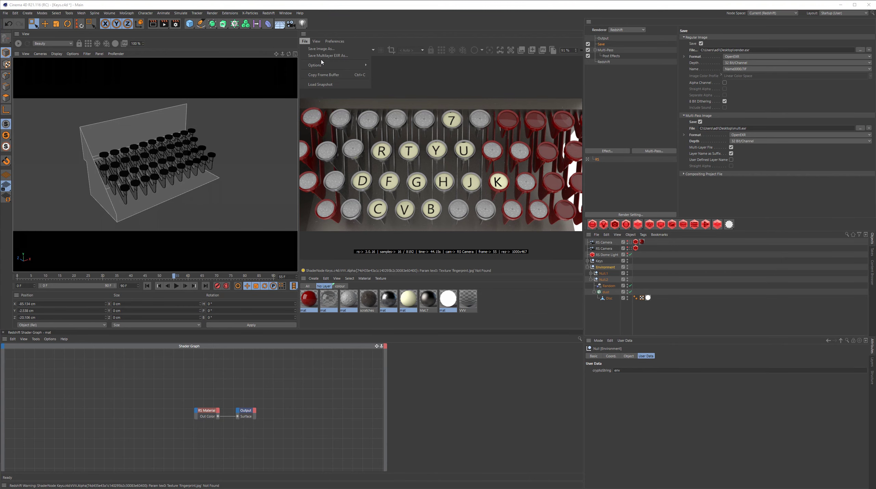
left_click(421, 68)
Step: Examine the Cryptomatte AOVs and their multi-pass and direct output settings in the Redshift AOV Manager, then close it
left_click(684, 224)
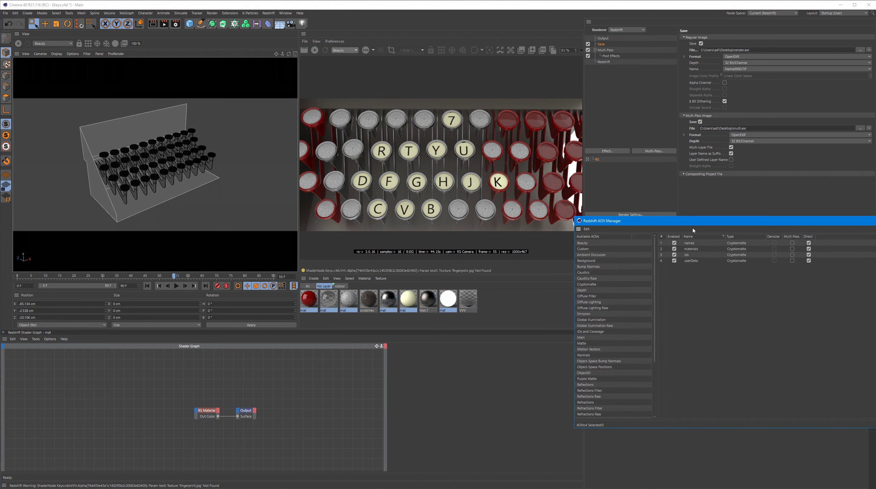
left_click_drag(764, 222, 362, 218)
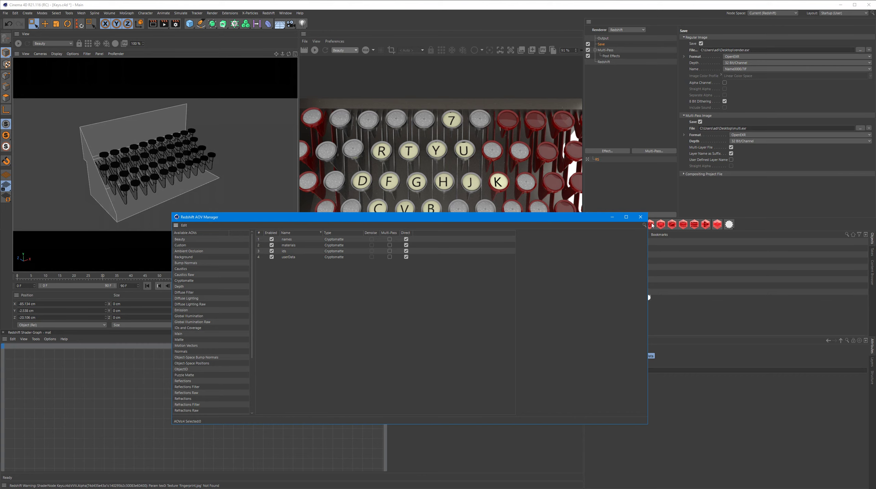
left_click_drag(419, 276, 403, 236)
left_click(641, 218)
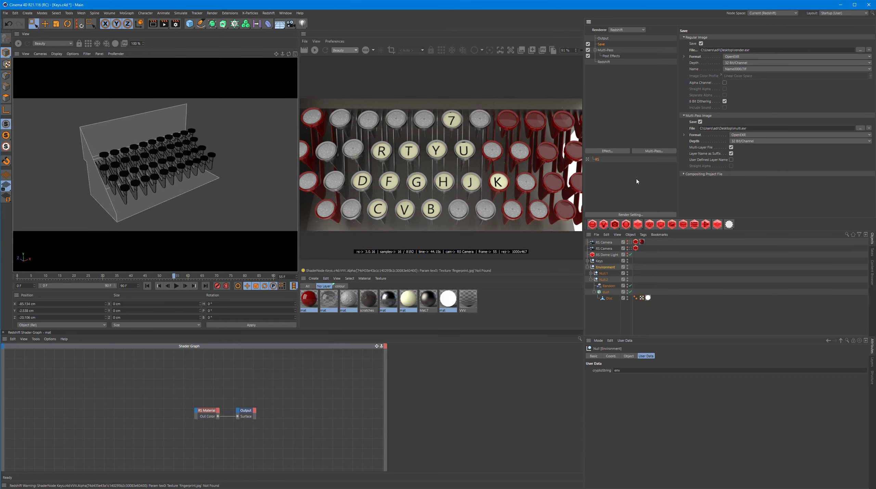